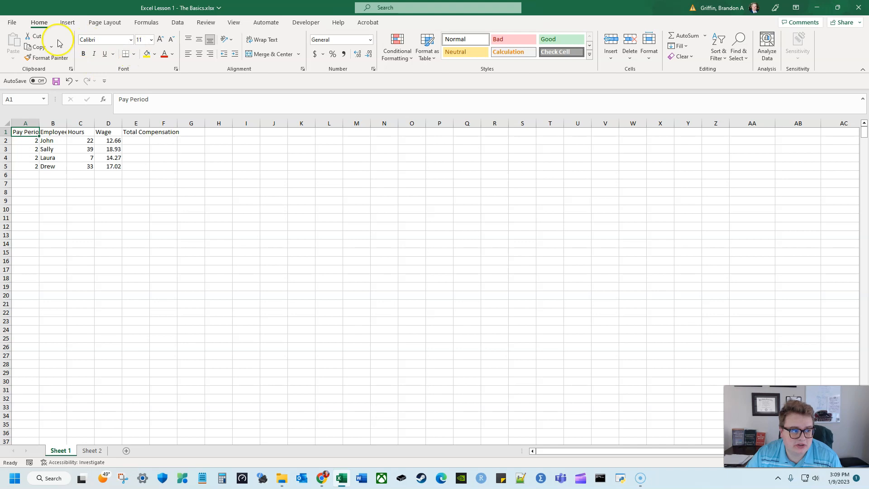
left_click(67, 22)
left_click(104, 22)
left_click(143, 23)
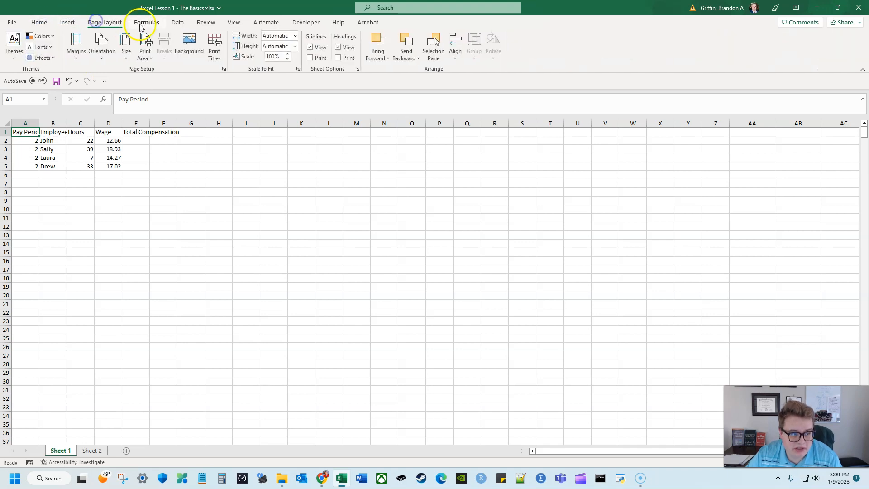
left_click(177, 22)
left_click(206, 22)
left_click(234, 22)
left_click(271, 23)
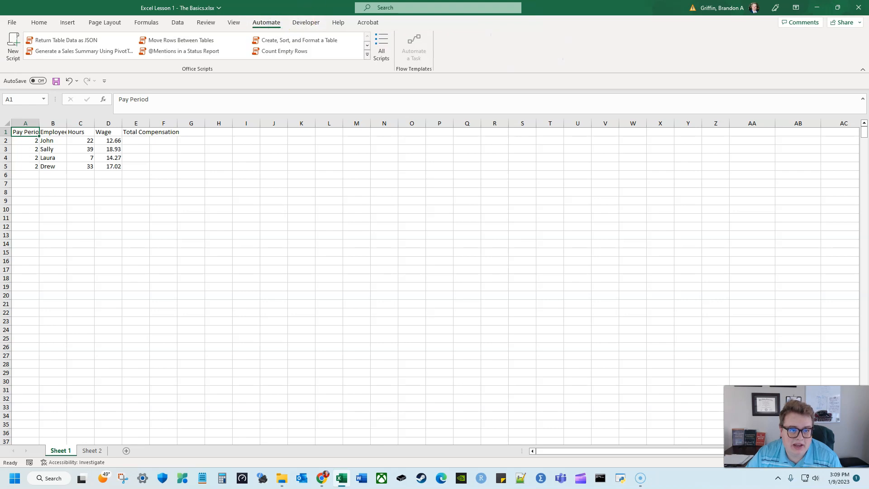
left_click(39, 23)
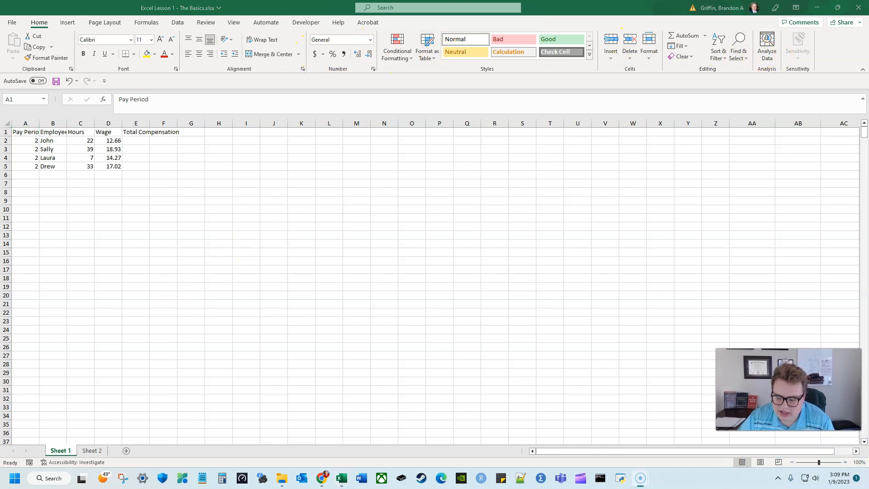
- Enlarge the Sheet 1 view to 244% zoom
left_click(831, 454)
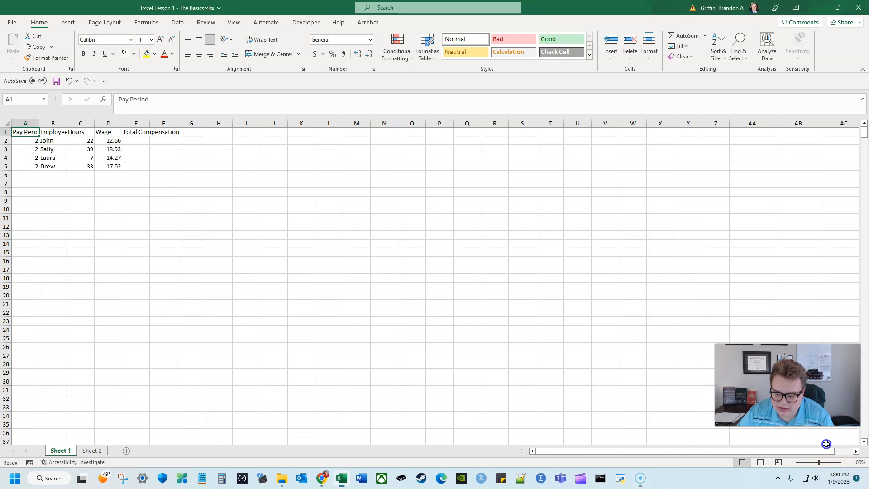
left_click(845, 462)
left_click(846, 462)
left_click(845, 462)
left_click(846, 462)
left_click(846, 462)
left_click(846, 462)
left_click(845, 462)
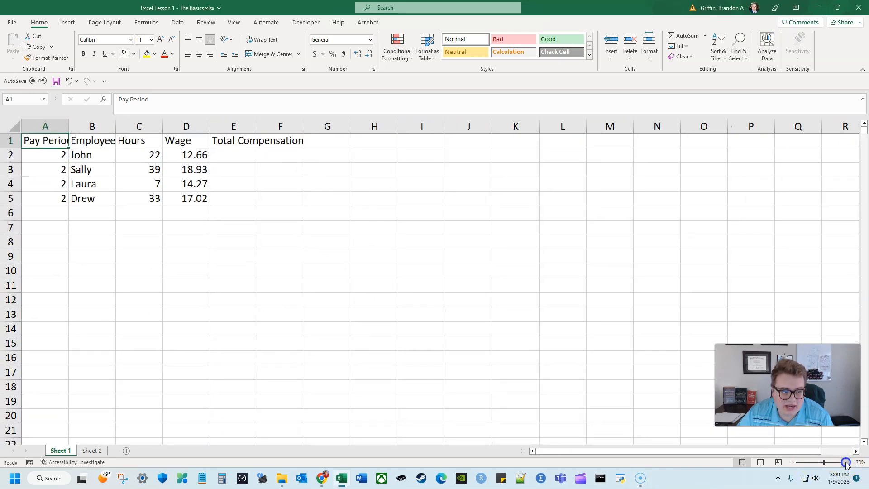
left_click(846, 462)
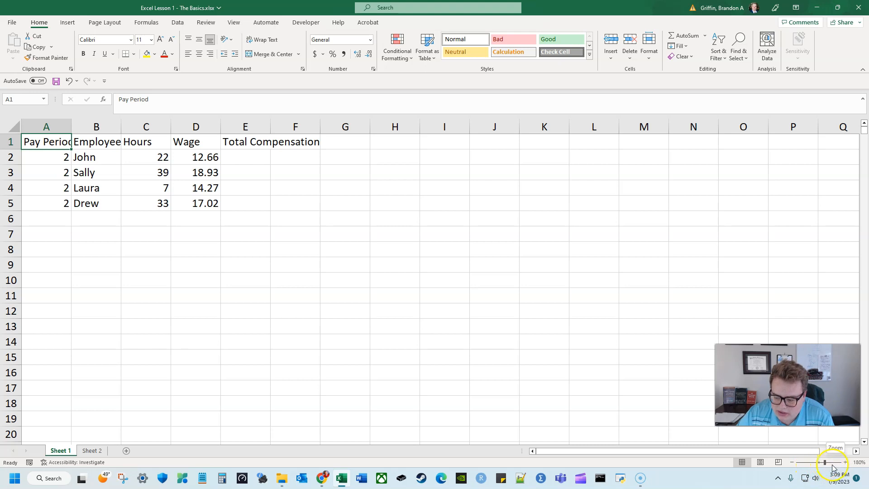
mouse_move(826, 465)
left_mouse_down()
mouse_move(779, 462)
mouse_move(830, 462)
left_mouse_up()
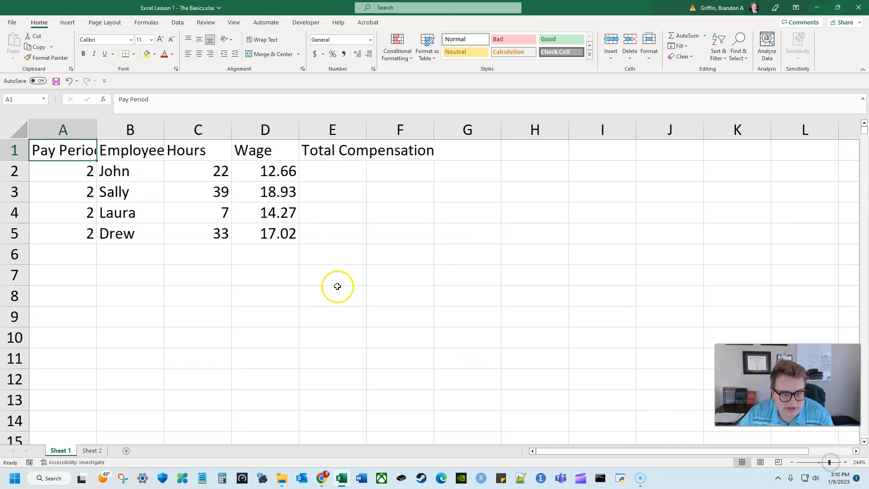
left_click(293, 302)
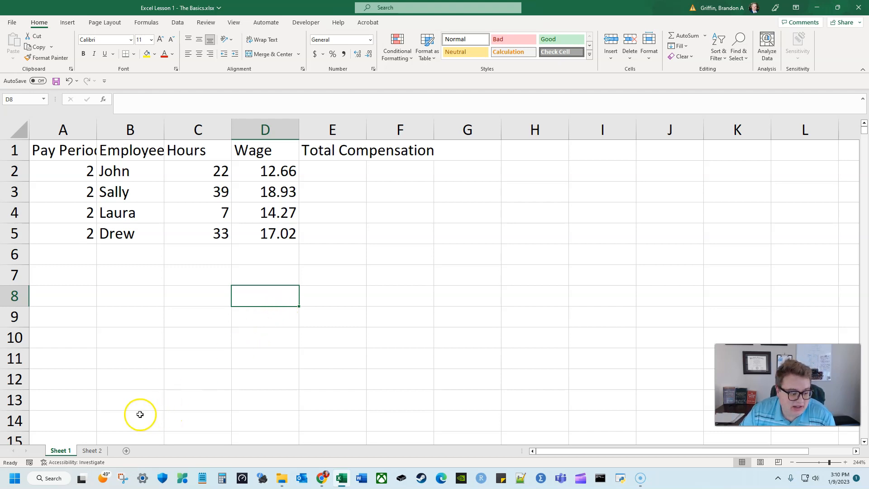
left_click_drag(78, 127, 114, 123)
left_click(114, 123)
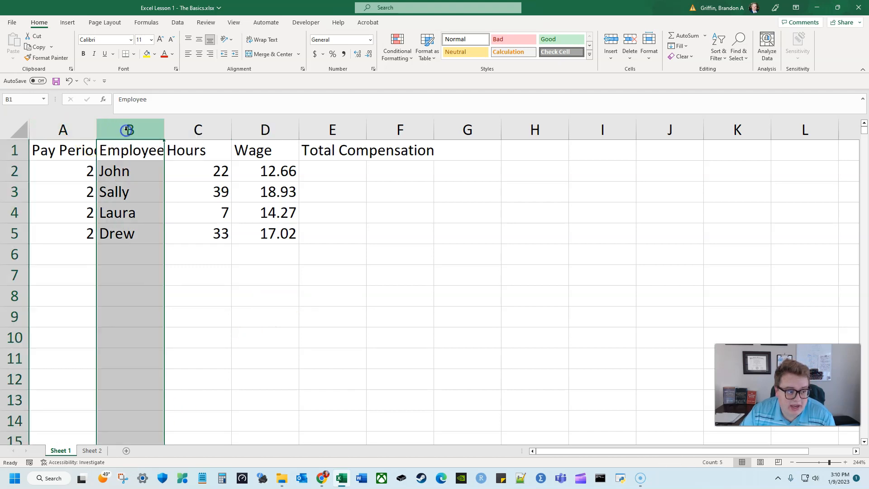
left_click(88, 127)
left_click(122, 127)
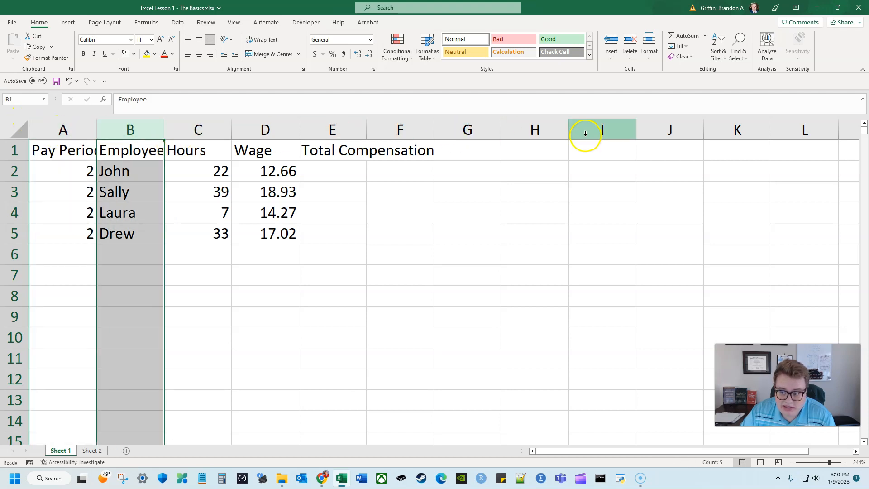
- Reduce the worksheet zoom to 230%, keeping the table's first columns in view
left_click(791, 461)
left_click(792, 462)
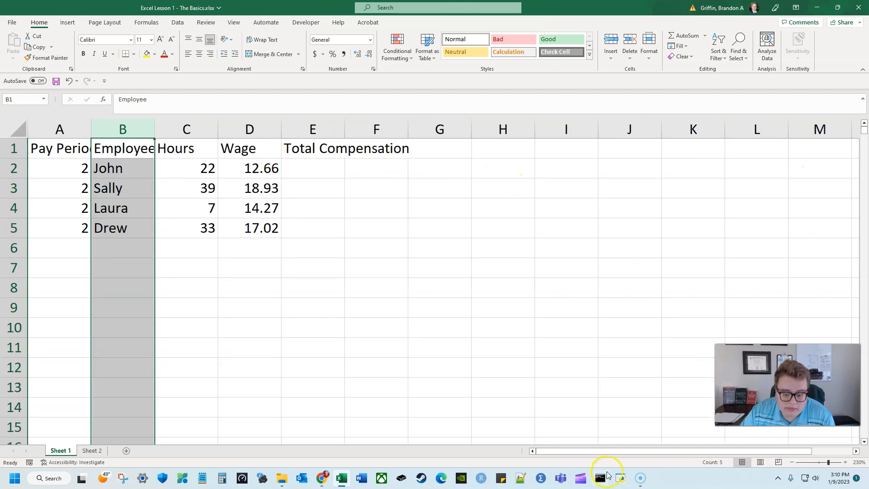
left_click_drag(609, 456, 683, 456)
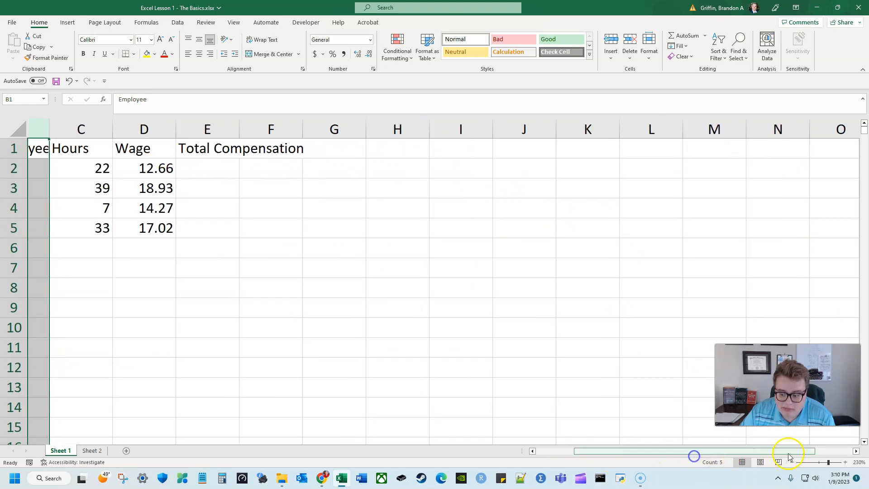
left_click_drag(855, 451, 577, 461)
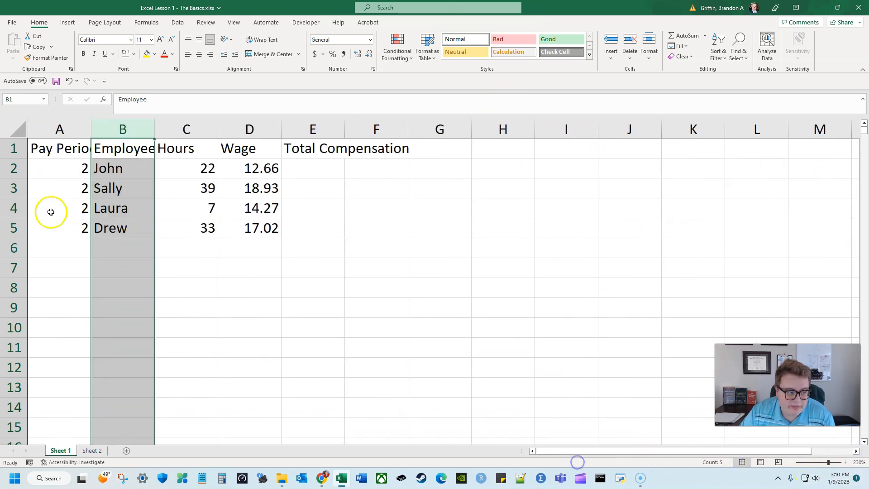
- Examine the row 1 headers from Pay Period to Total Compensation and the employee data beneath them
left_click(14, 150)
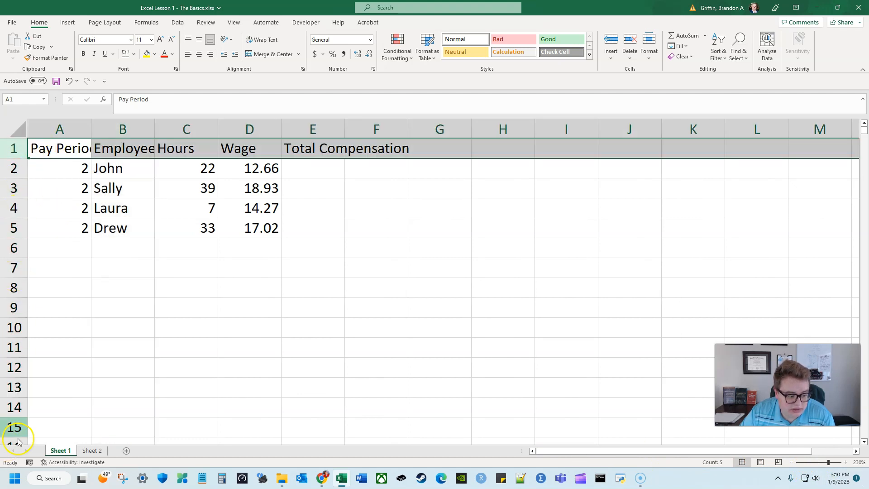
left_click(65, 163)
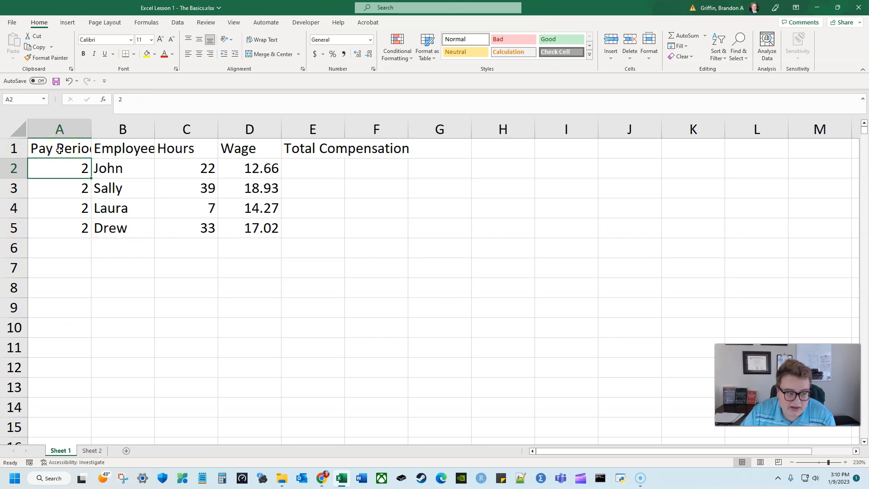
left_click(70, 151)
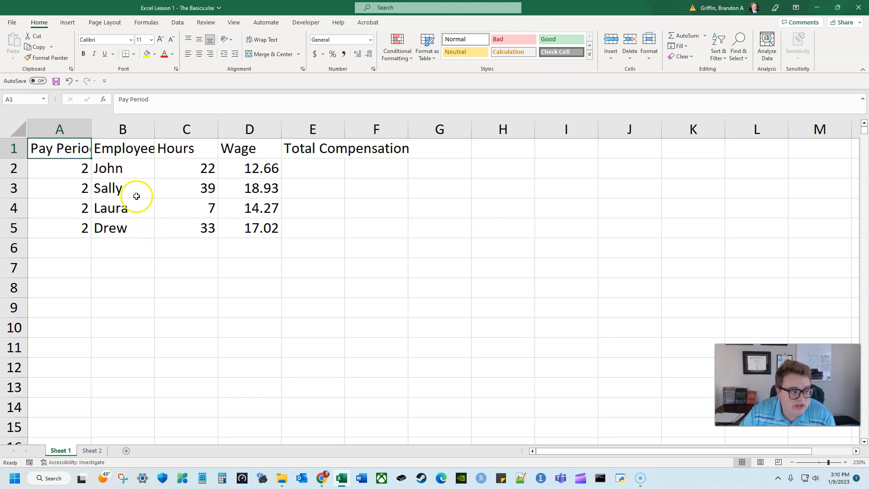
key("Right")
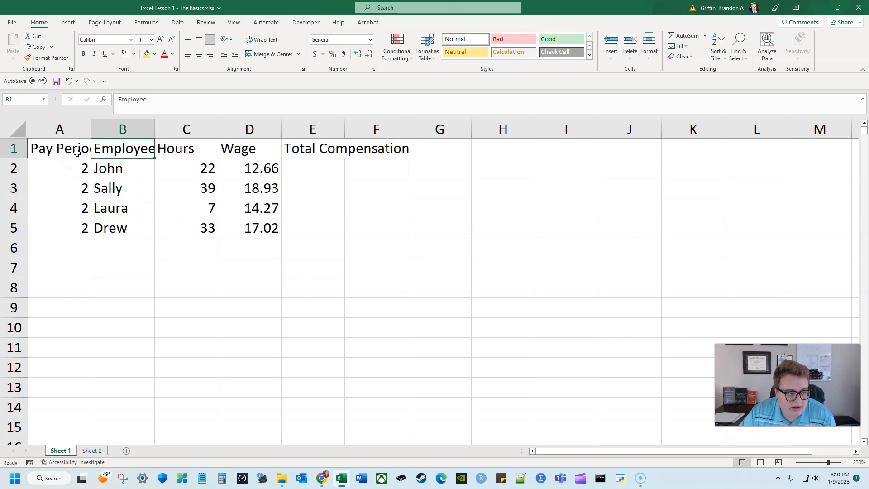
key("Right")
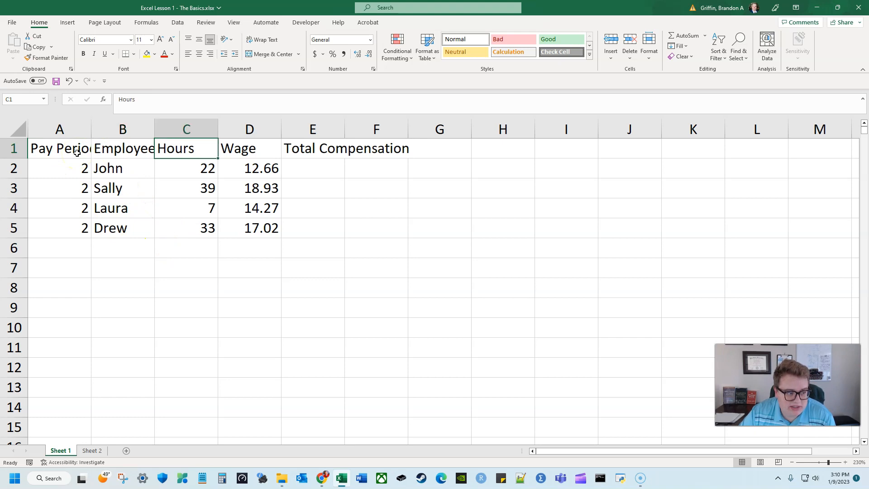
key("Right")
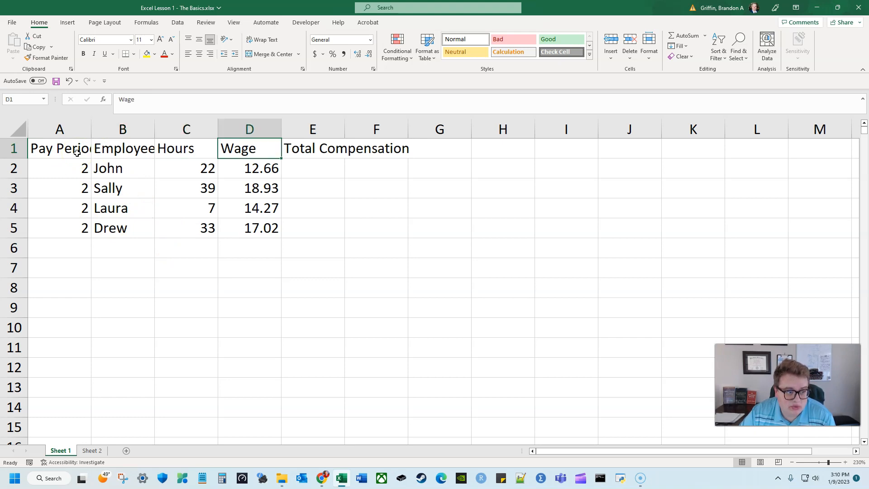
key("Right")
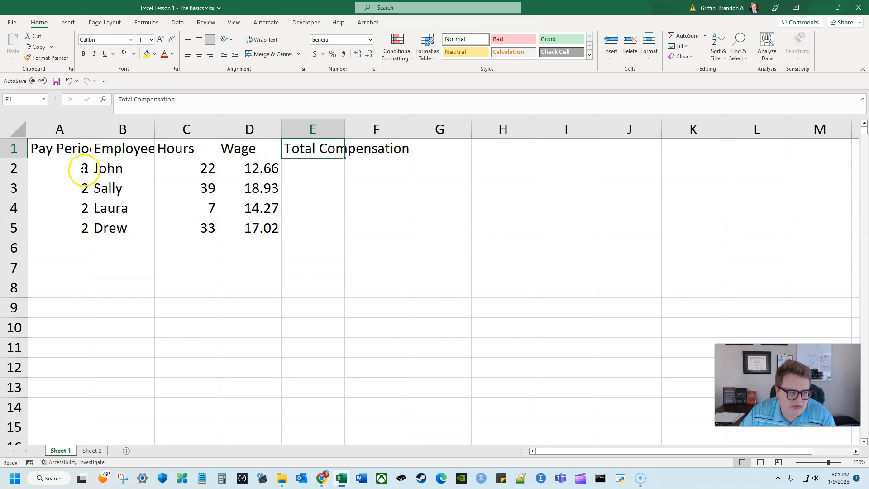
left_click_drag(80, 172, 226, 232)
left_click(250, 262)
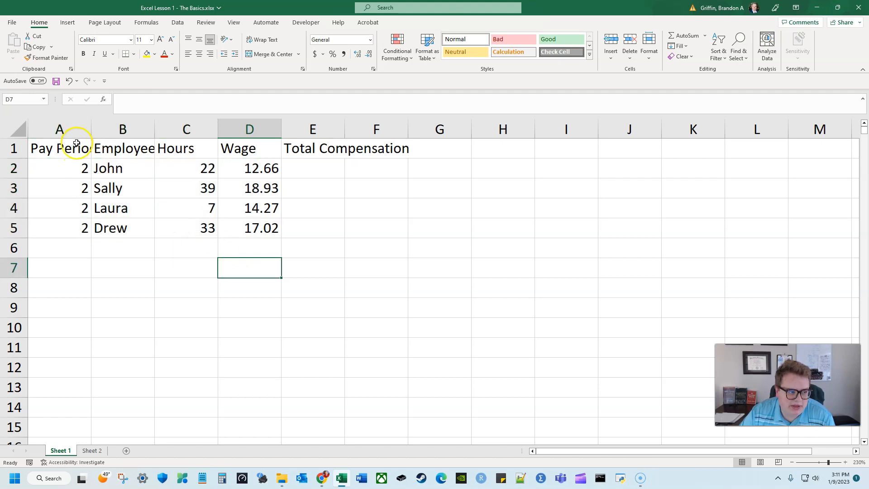
left_click_drag(81, 129, 303, 129)
left_click_drag(68, 148, 291, 148)
left_click(130, 171)
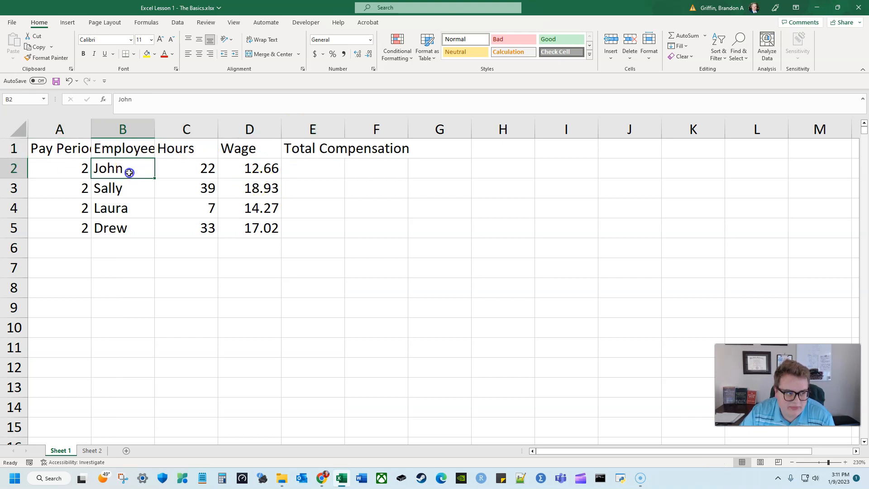
left_click(85, 129)
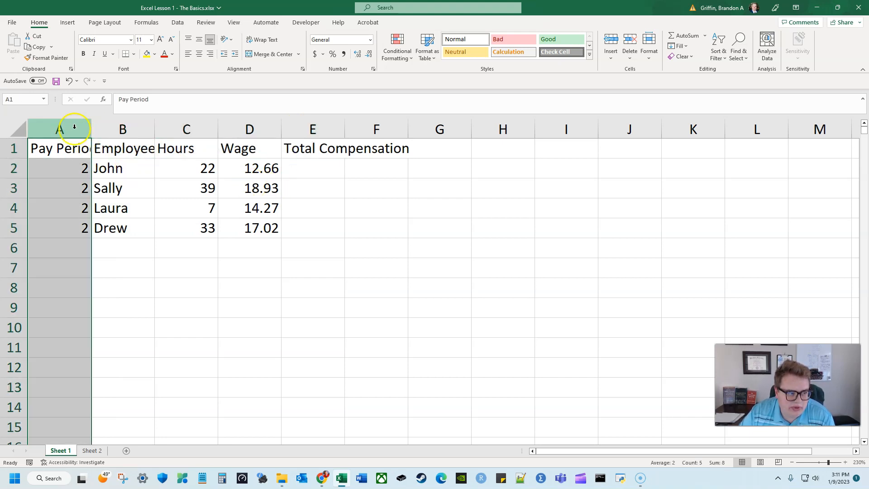
left_click(118, 130)
left_click(79, 129)
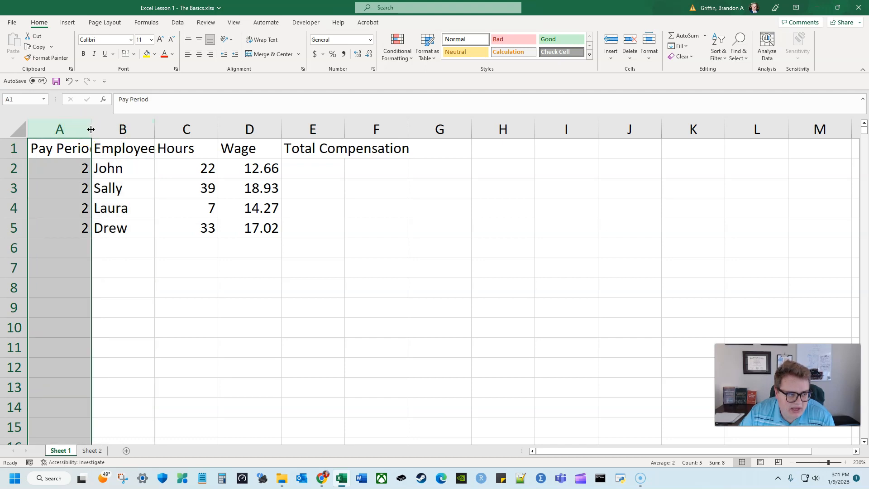
left_click(122, 185)
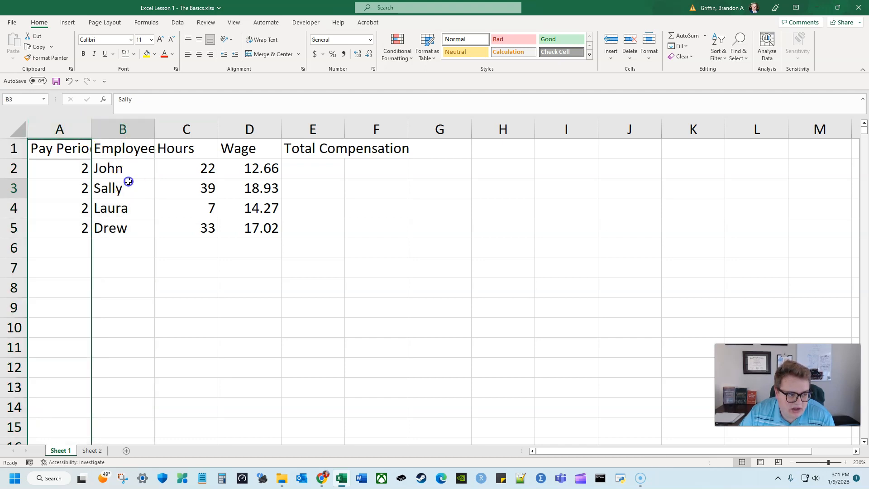
left_click(349, 204)
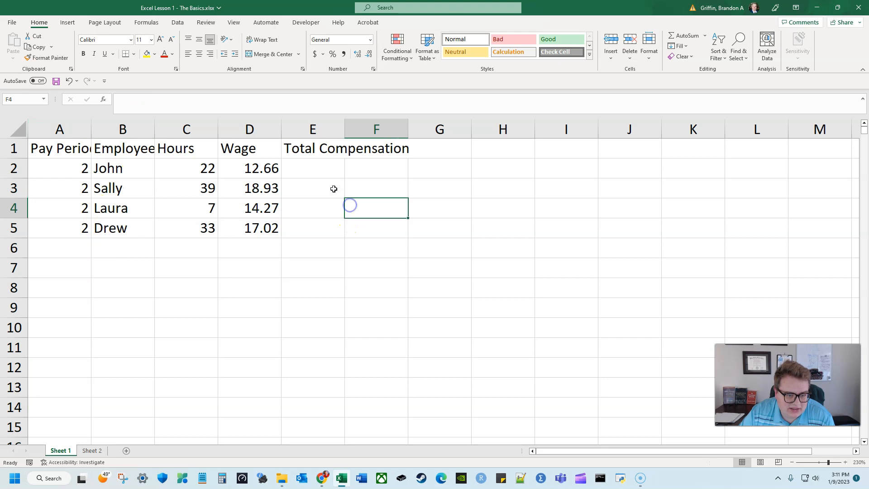
left_click(368, 190)
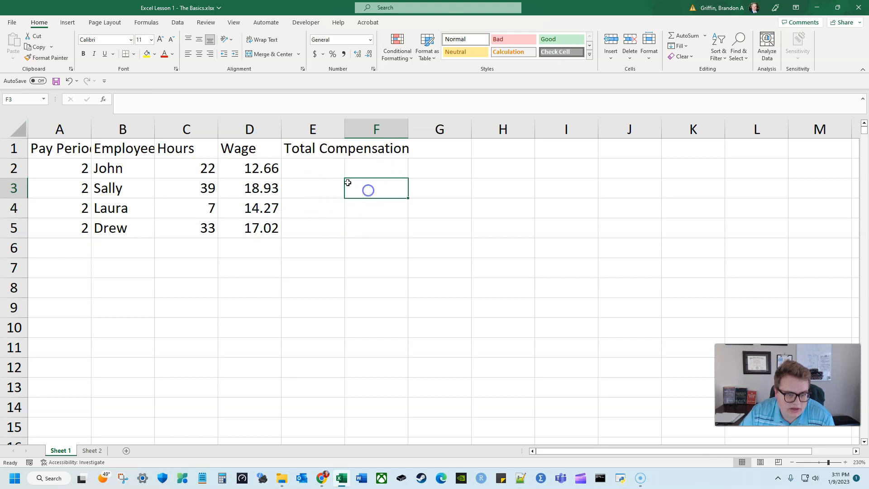
left_click(68, 128)
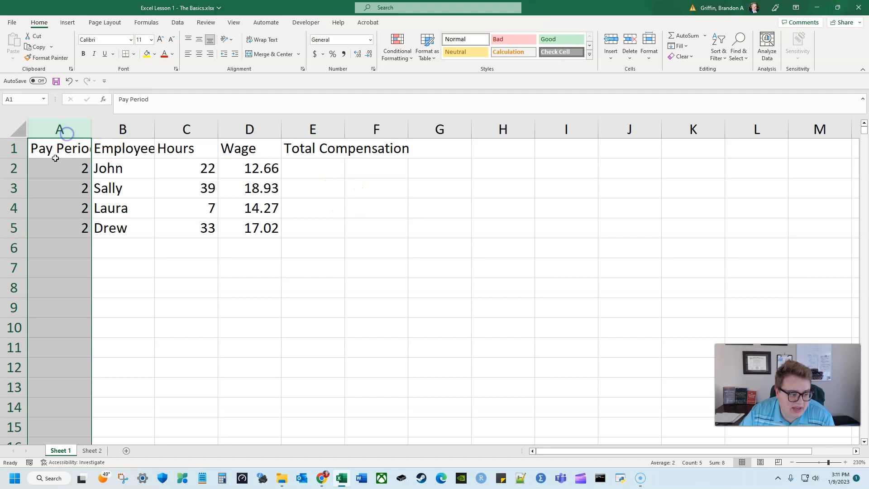
left_click(120, 129)
left_click(40, 129)
left_click(169, 190)
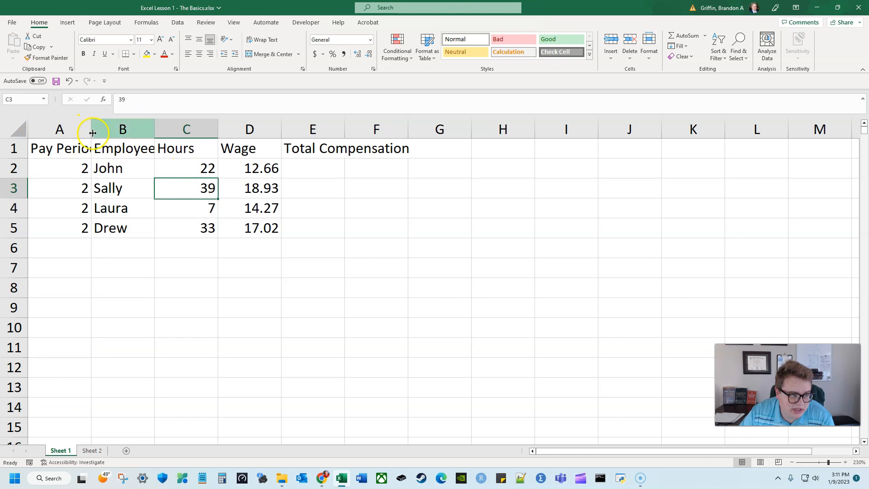
left_click(74, 123)
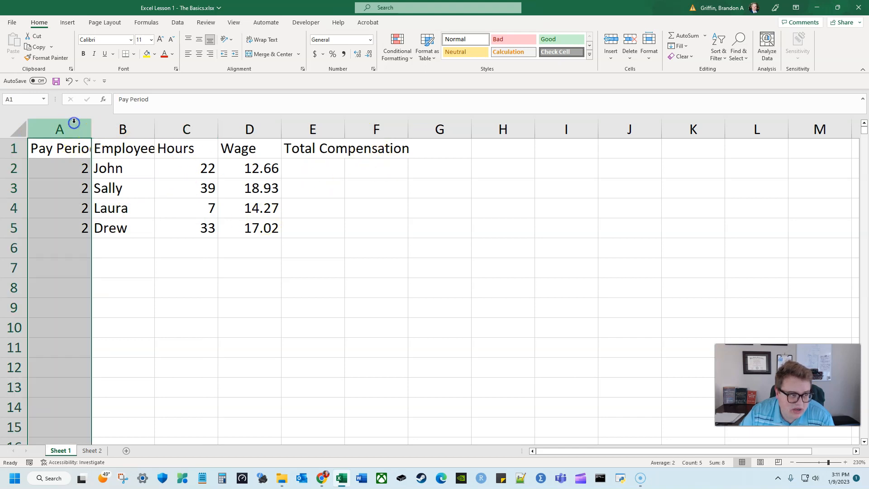
left_click(222, 251)
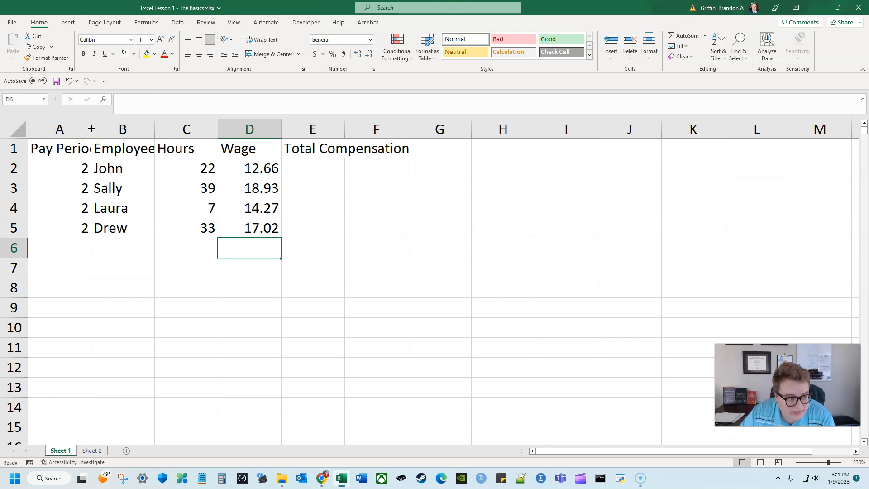
- Widen columns A, B, C and E so the Pay Period, Employee, Hours and Total Compensation headers fit inside their cells
left_click_drag(91, 129, 103, 130)
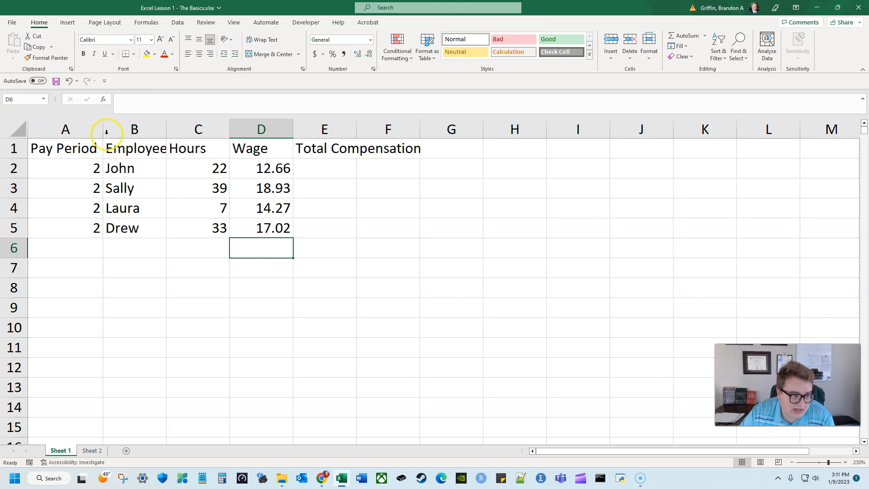
mouse_move(166, 131)
left_mouse_down()
mouse_move(182, 130)
mouse_move(171, 130)
left_mouse_up()
left_click_drag(235, 136, 306, 134)
left_click(344, 156)
left_click_drag(368, 130, 434, 134)
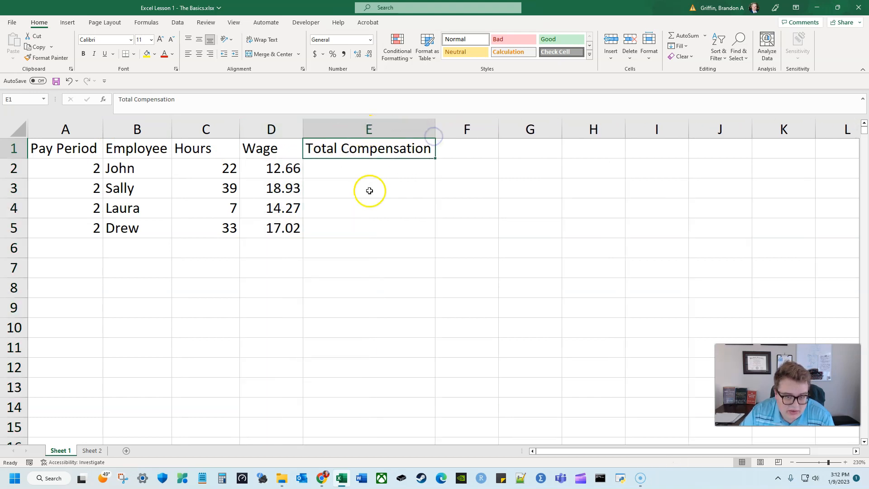
left_click(369, 191)
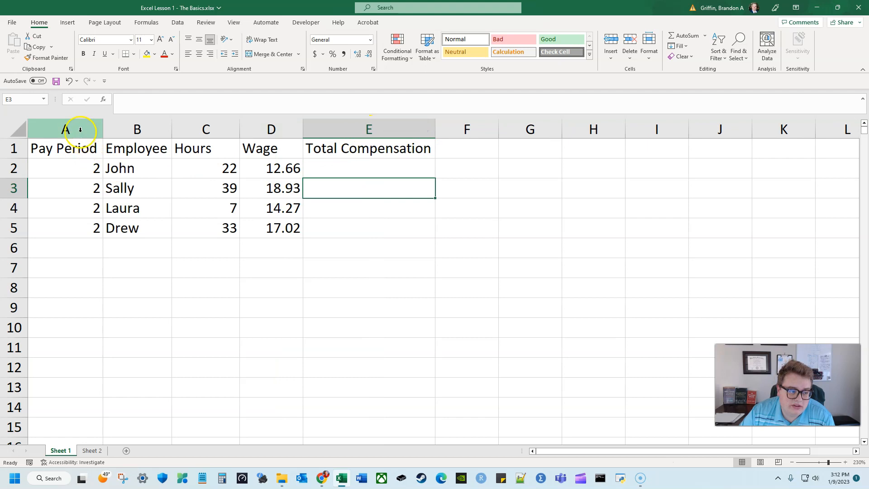
left_click(91, 146)
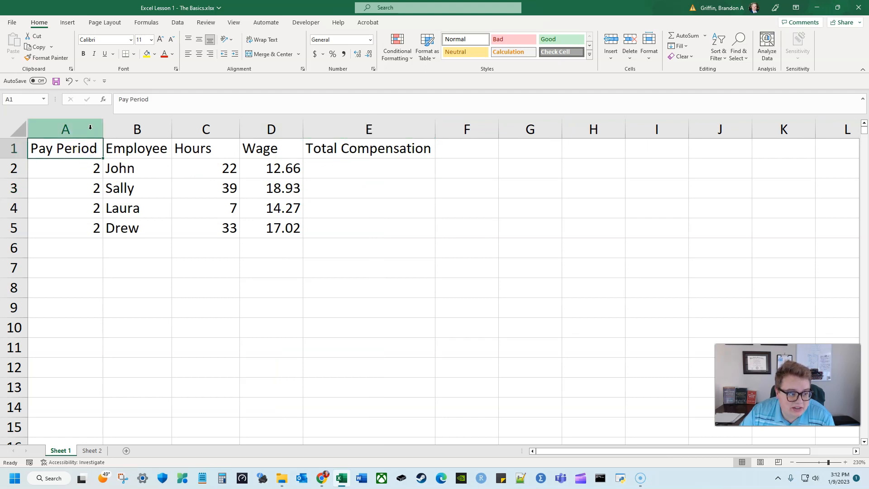
- AutoFit columns A through E to their contents in a single operation
left_click(90, 127)
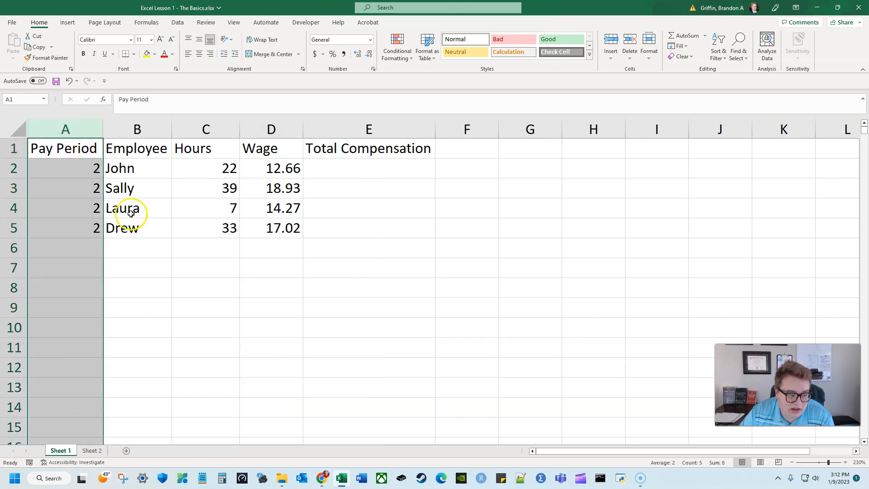
left_click_drag(95, 129, 366, 128)
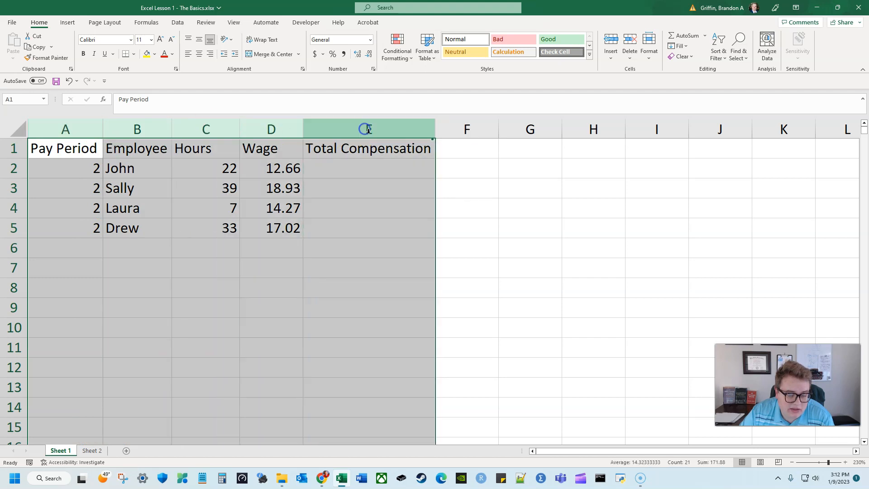
double_click(303, 128)
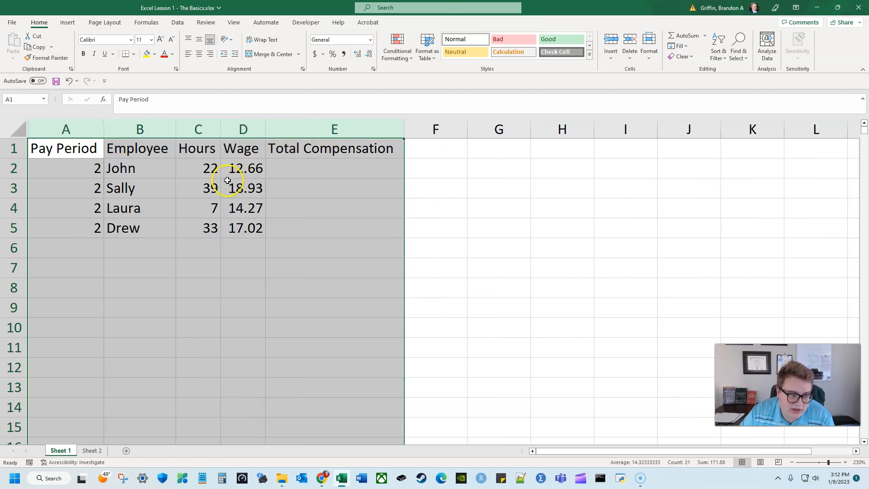
left_click(205, 180)
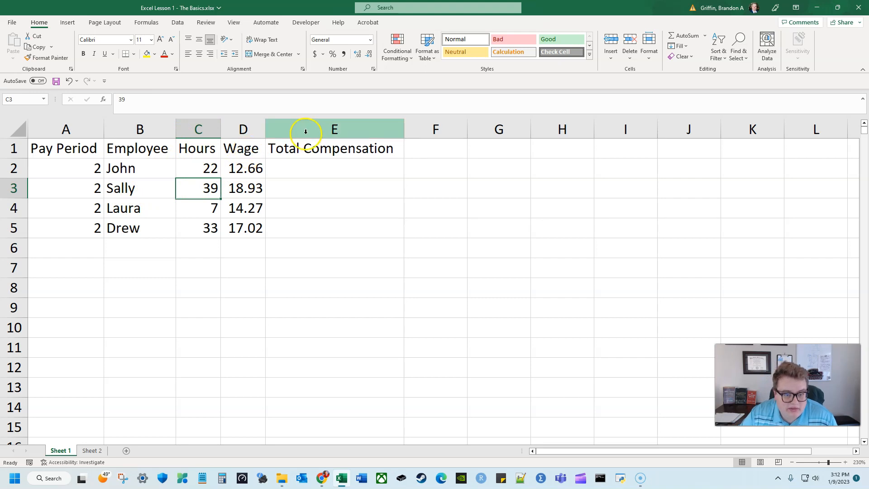
left_click(322, 149)
left_click_drag(48, 150, 290, 149)
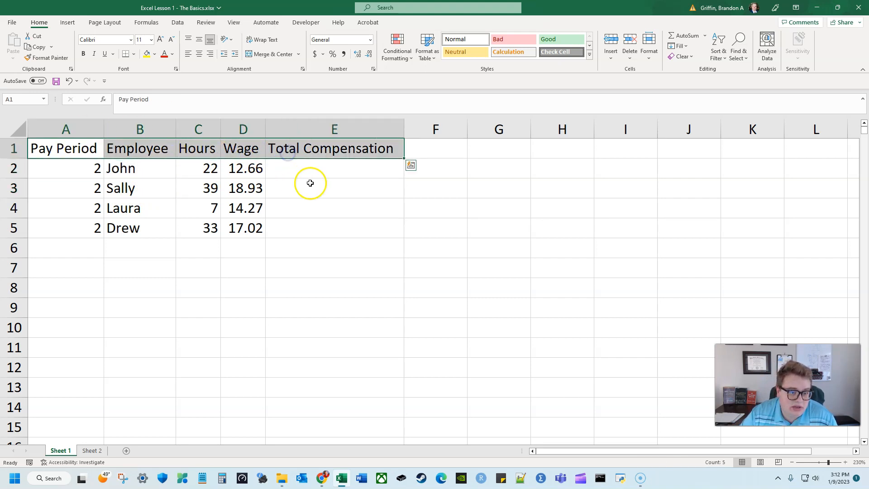
- Try autofitting column E to a long string of filler text entered in cell E9, undoing both changes
left_click(332, 302)
type("fdsfasdfsdasfadfcx")
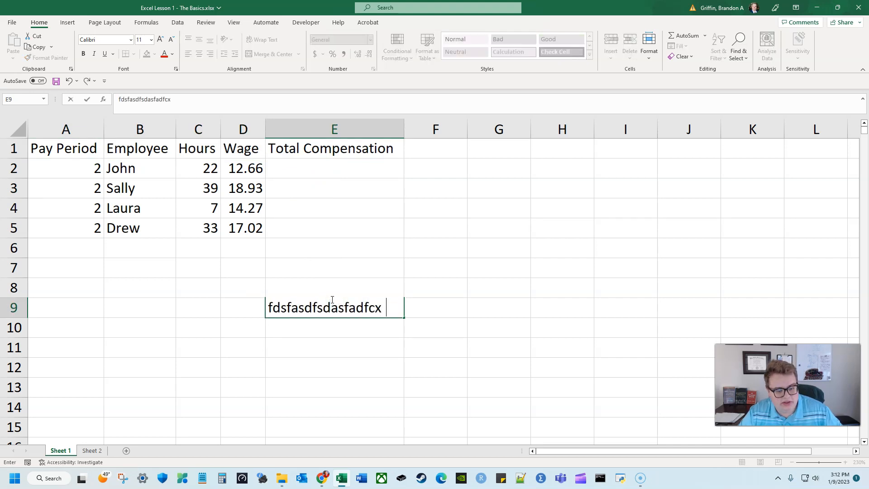
type("fdsfagvasdfgadfgadfdf")
left_click(334, 256)
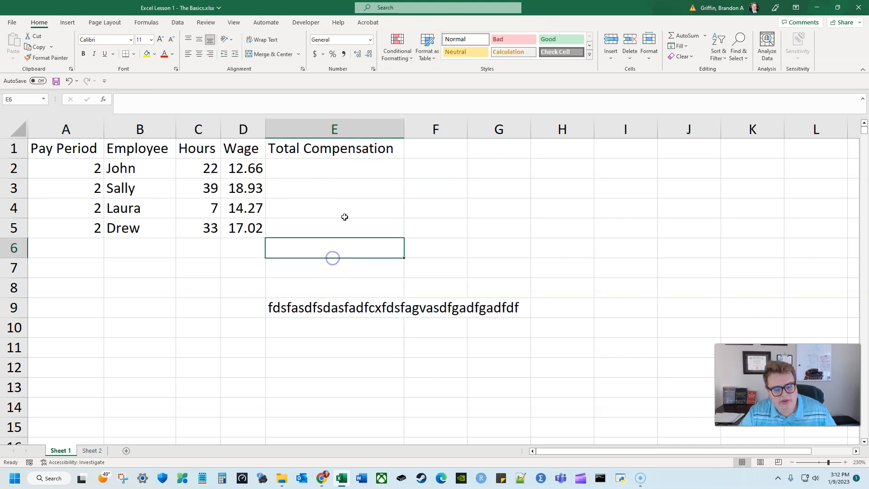
double_click(403, 123)
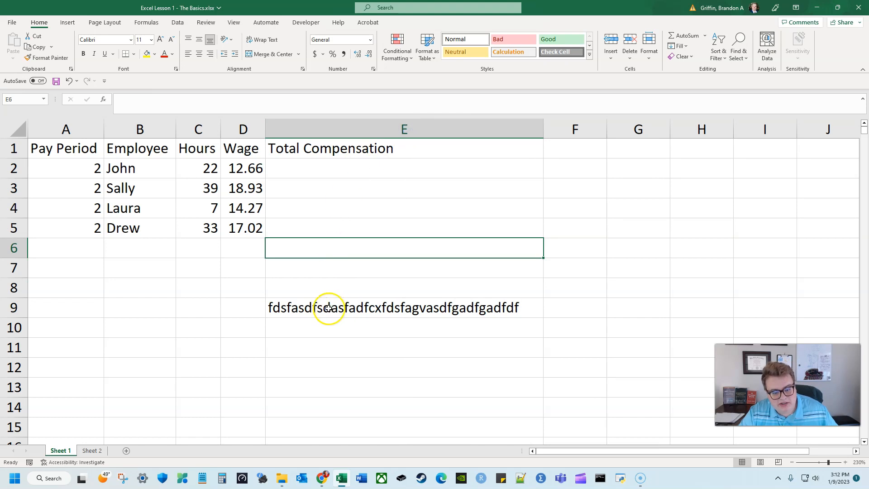
key("ctrl+z")
key("ctrl+z")
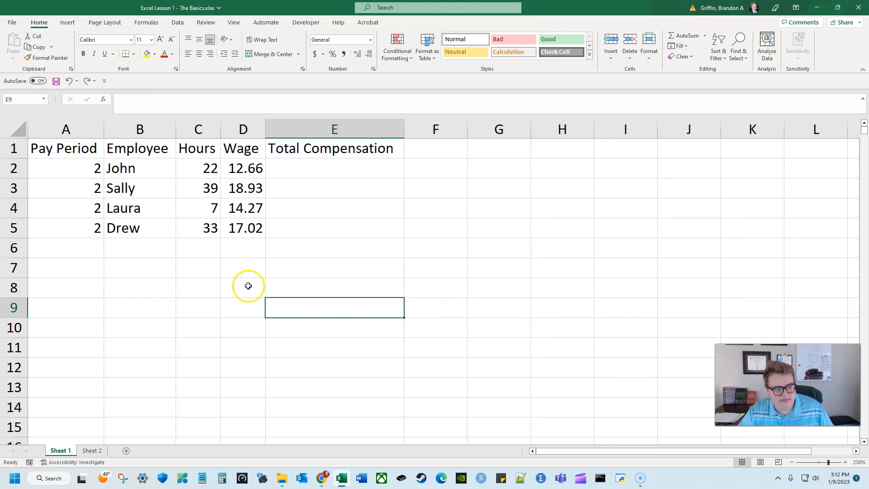
- Make the row 1 headers from Pay Period to Total Compensation bold
left_click_drag(64, 149, 301, 146)
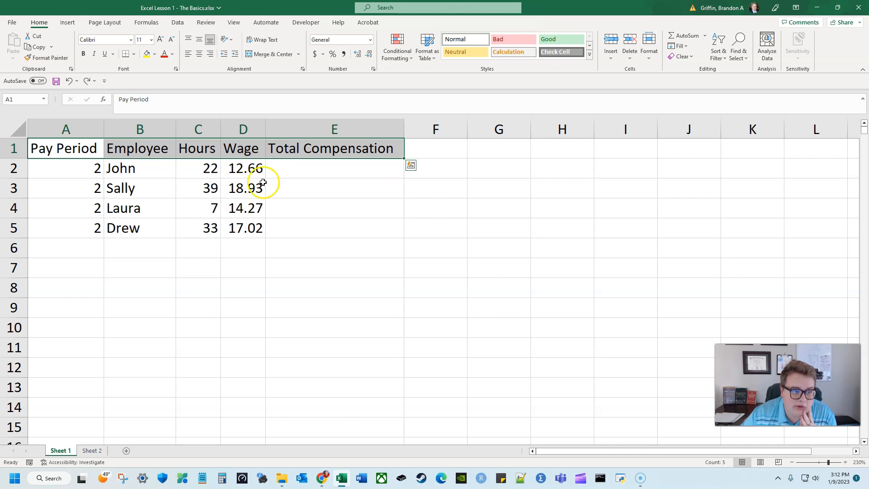
left_click(84, 56)
left_click(84, 56)
left_click(93, 168)
left_click_drag(86, 149, 294, 152)
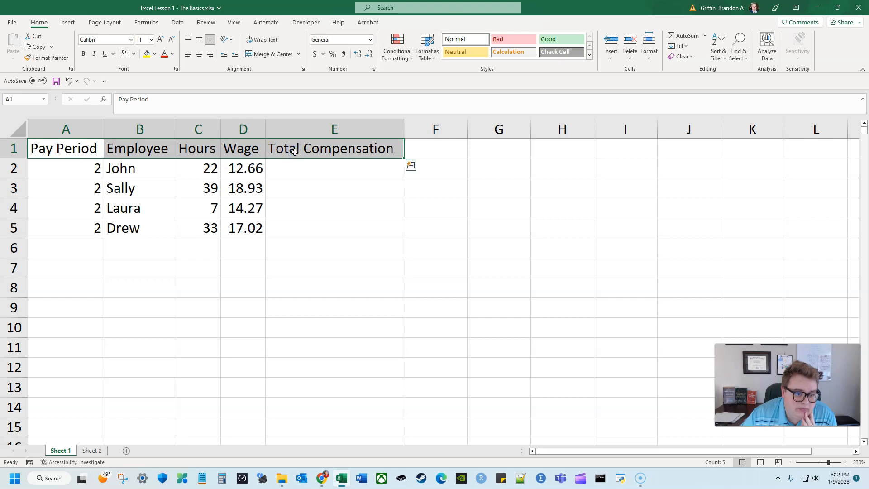
left_click(117, 162)
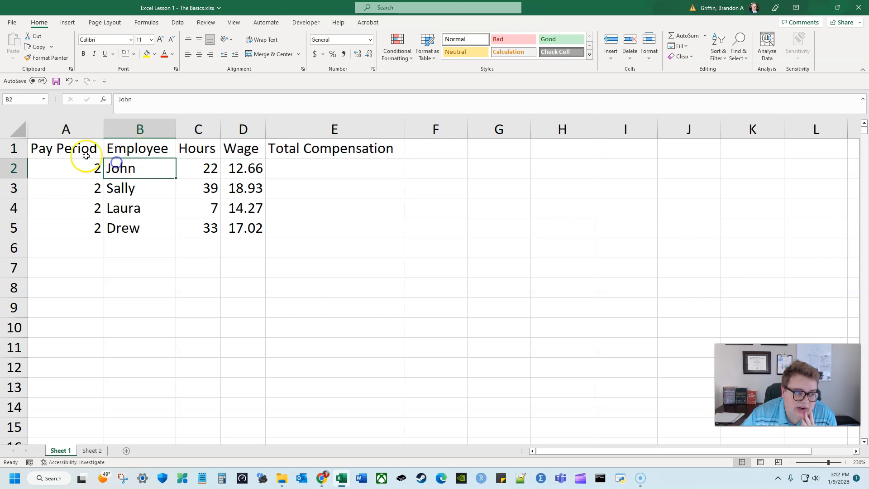
left_click_drag(68, 148, 322, 148)
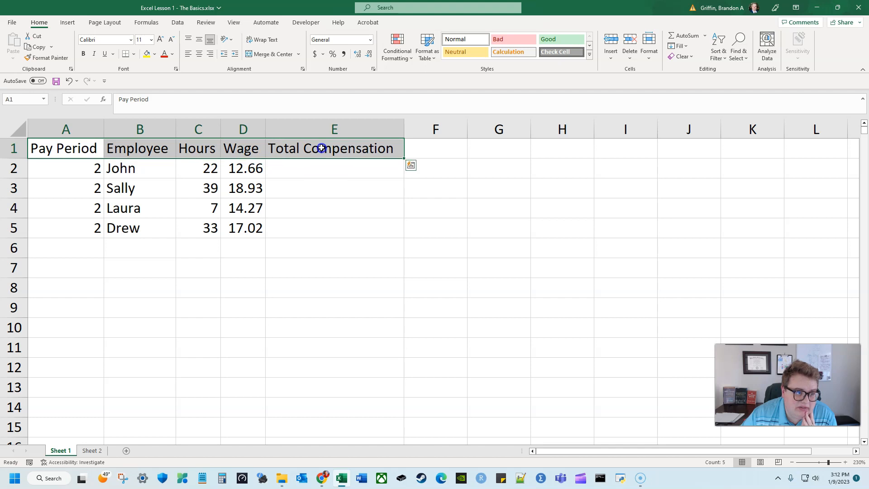
left_click(83, 54)
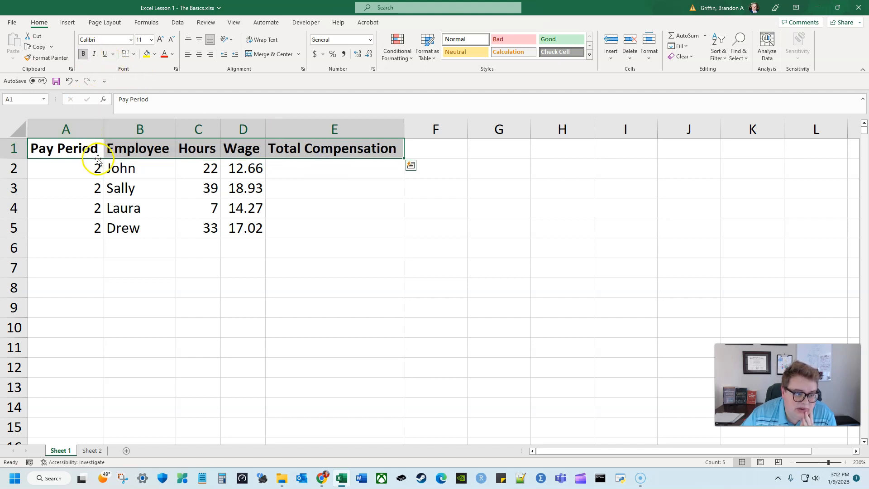
left_click_drag(140, 249, 140, 265)
- Middle-align and horizontally center the headers in A1:E1, trying left and right alignment before settling on center
left_click_drag(82, 158, 276, 156)
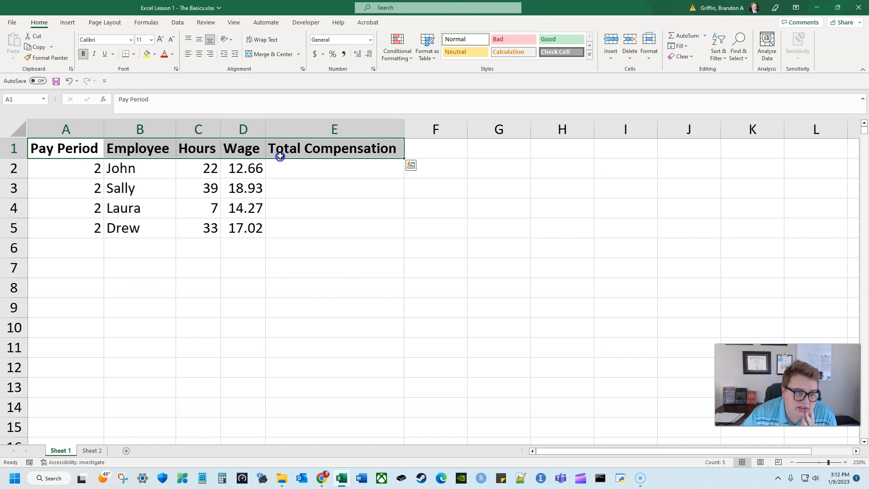
left_click(199, 40)
left_click(200, 54)
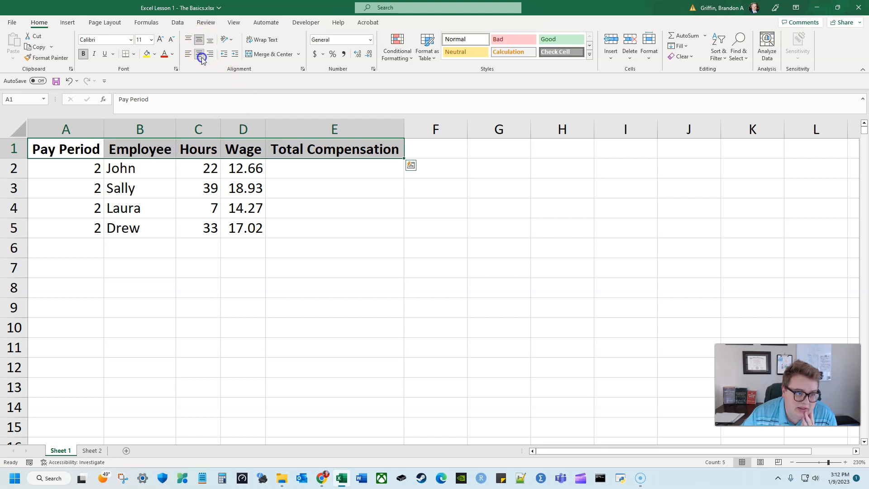
left_click(189, 55)
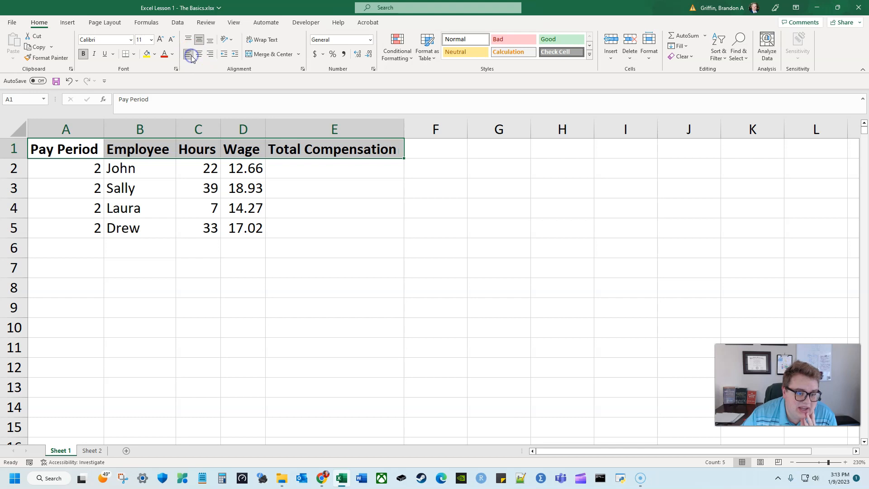
left_click(209, 54)
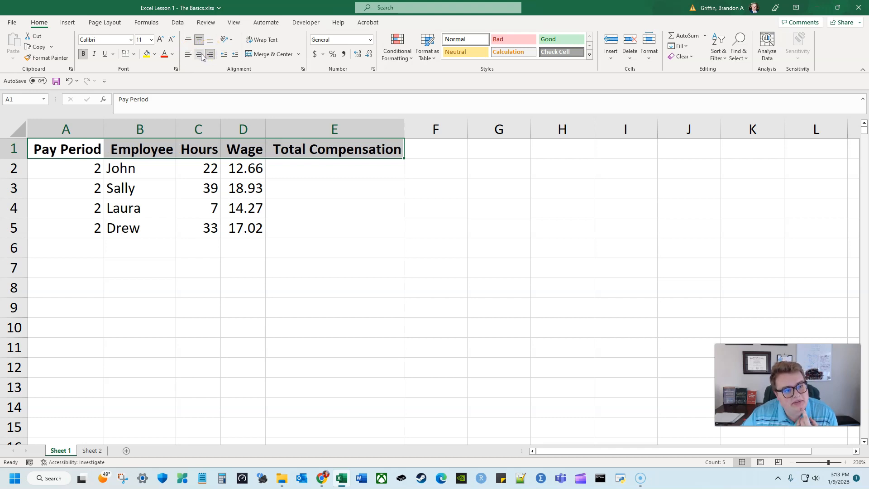
left_click(200, 54)
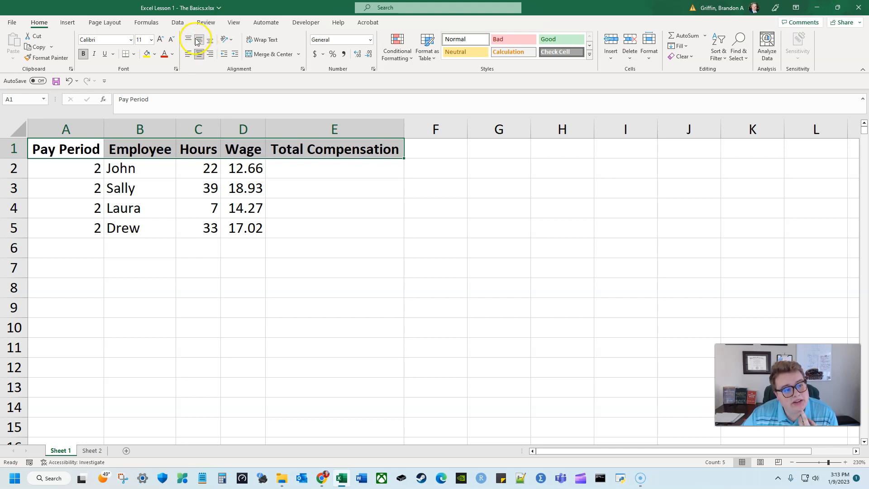
left_click(231, 153)
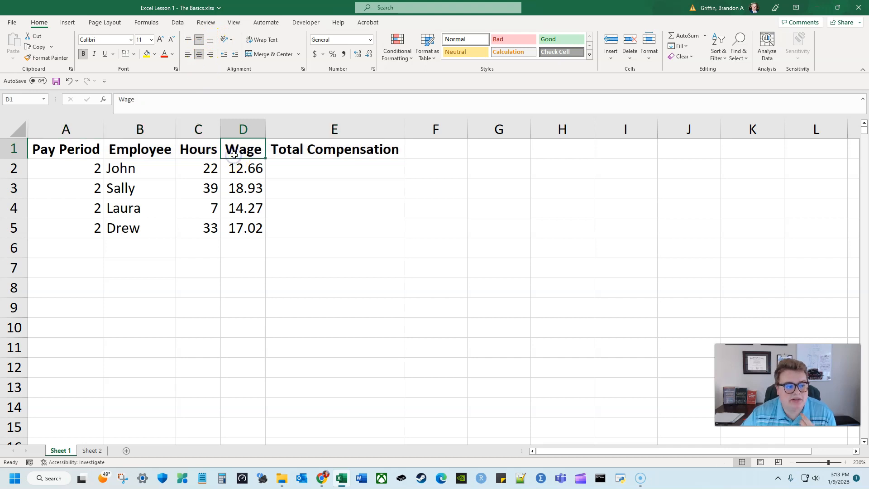
- Center the employee data in A2:D5 both horizontally and vertically
left_click_drag(95, 171, 228, 225)
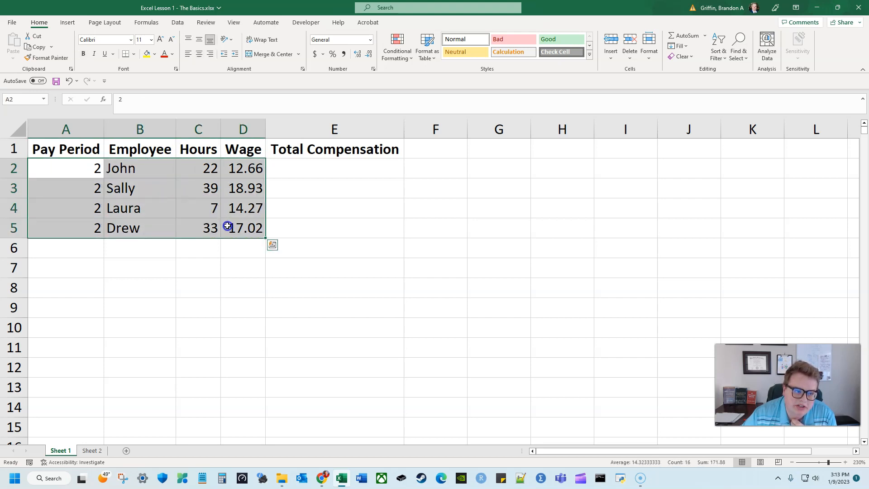
left_click(199, 54)
left_click(198, 40)
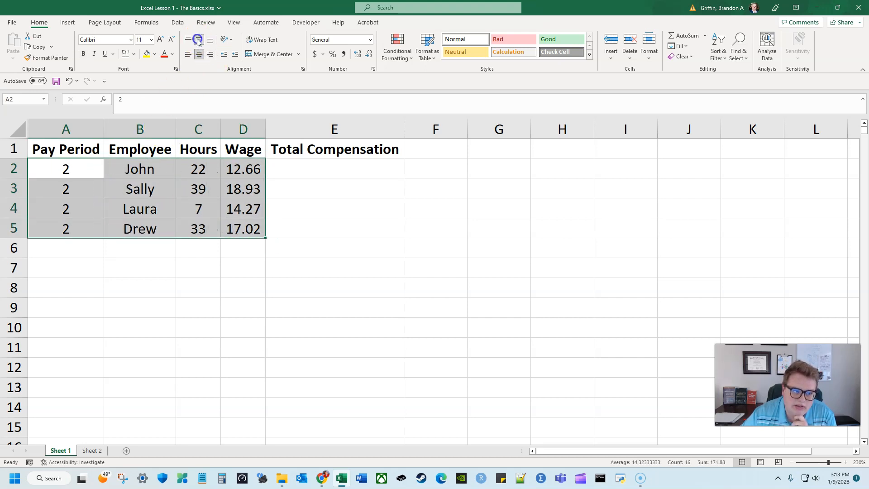
left_click(312, 179)
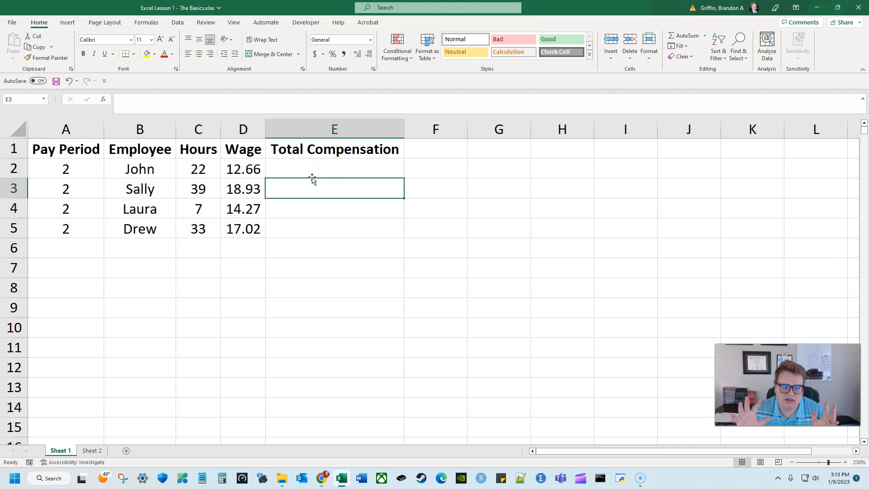
- Apply the Accounting number format with a dollar sign to the wages in D2:D5
left_click(340, 169)
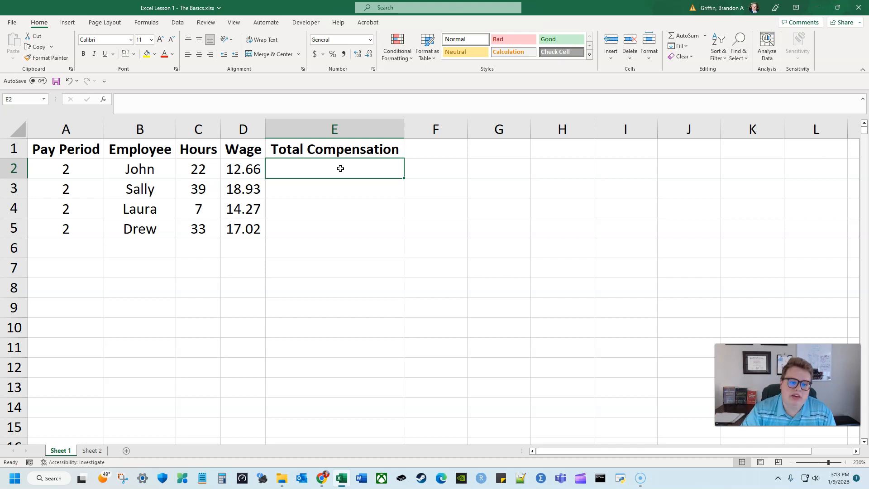
left_click(345, 172)
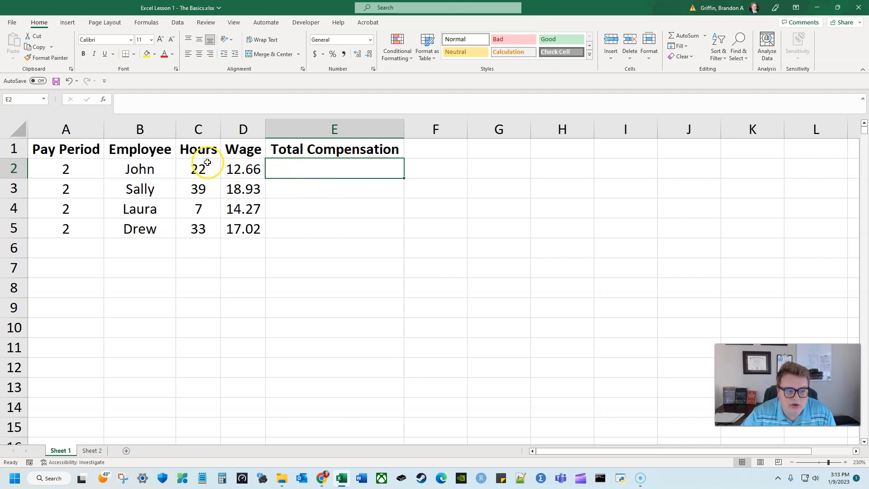
left_click_drag(206, 165, 208, 230)
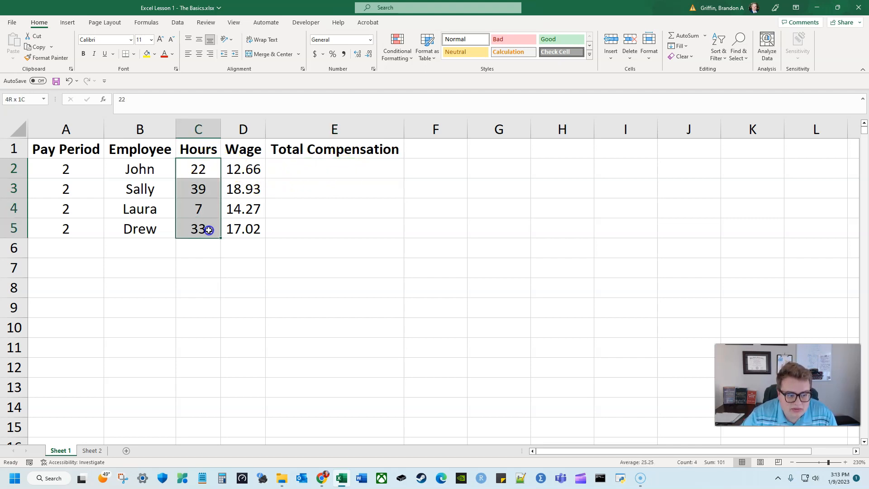
left_click_drag(243, 171, 247, 232)
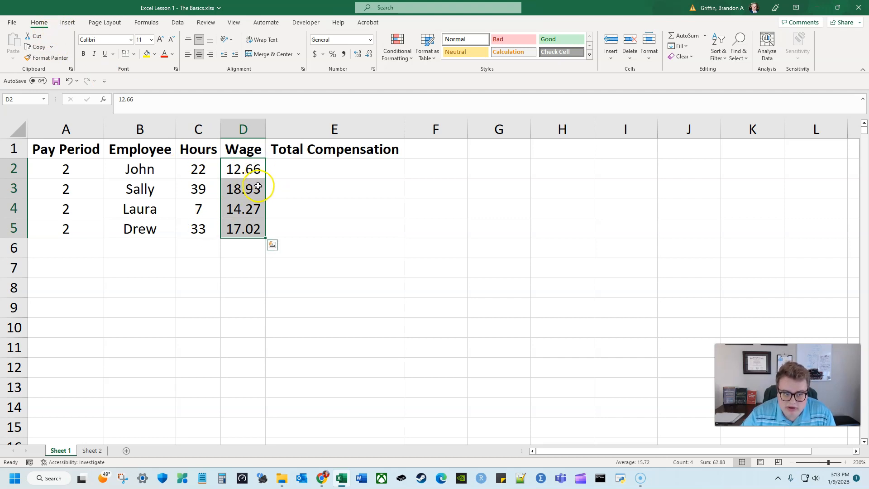
left_click(250, 255)
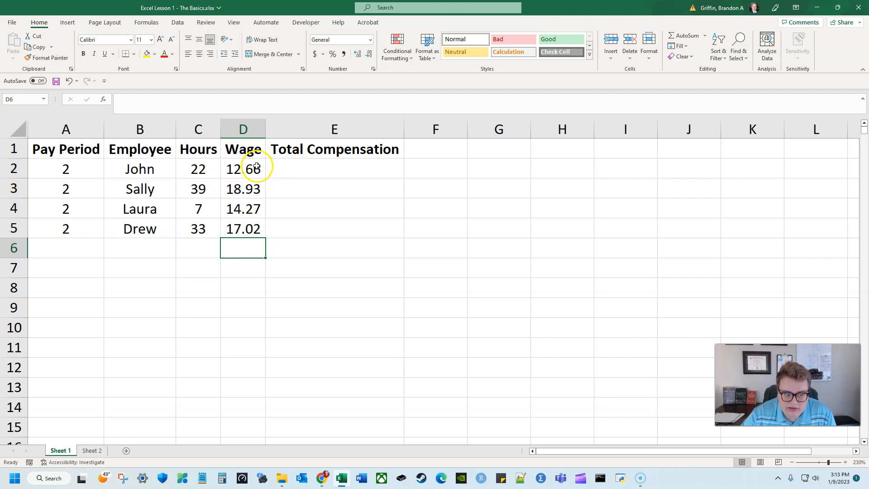
left_click_drag(257, 167, 252, 229)
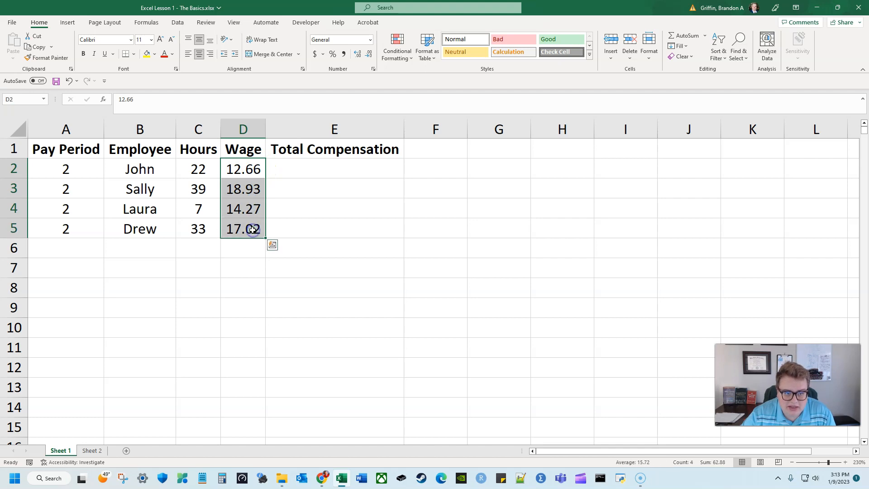
left_click(315, 54)
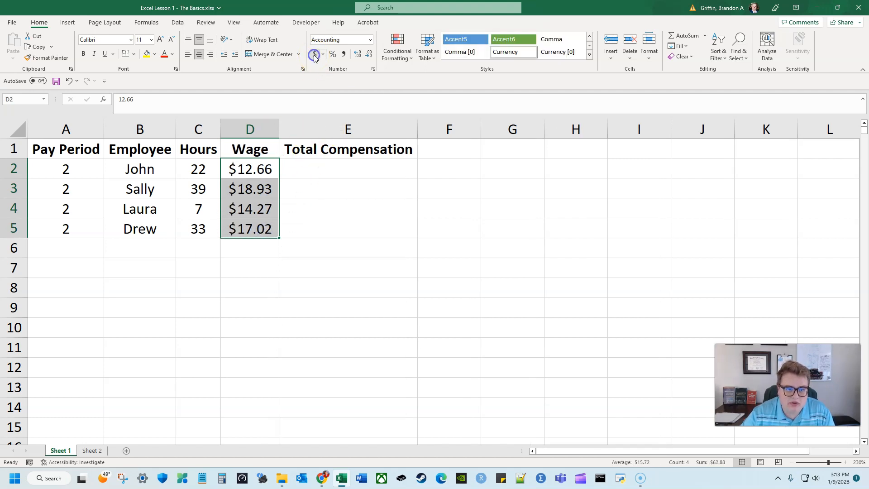
- Try the Currency number format on the wages in D2:D5 and switch them back to Accounting
left_click(370, 40)
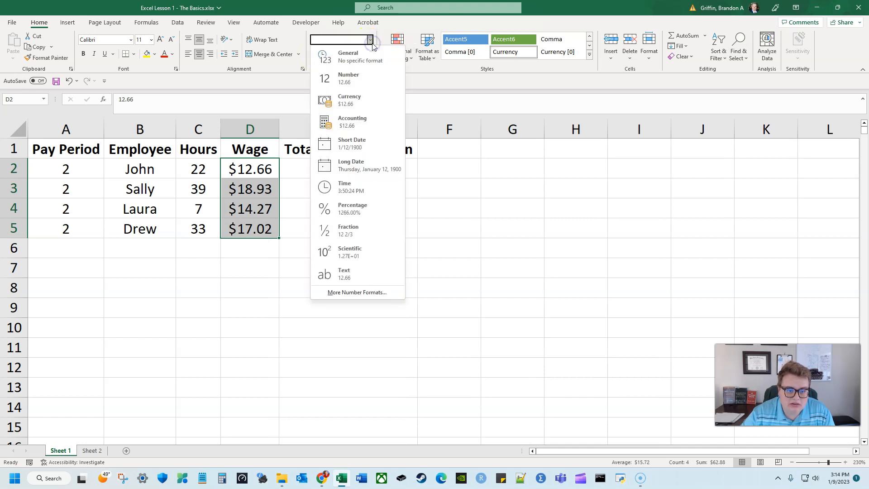
left_click(360, 102)
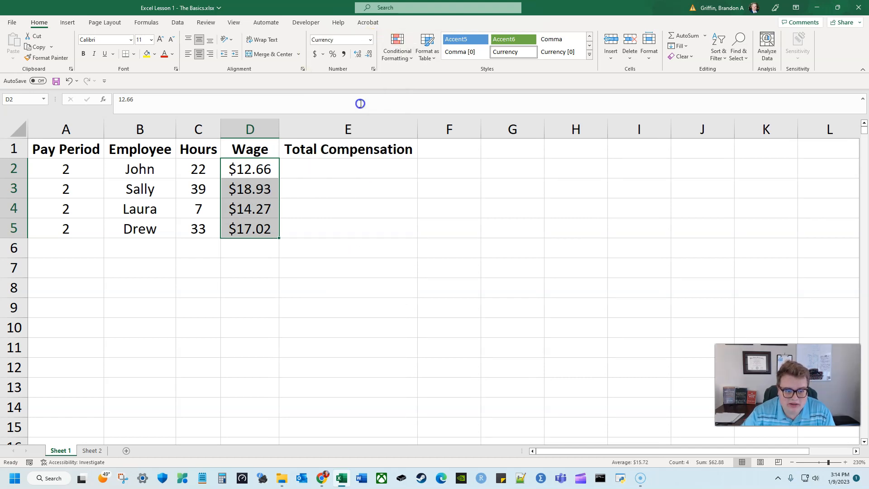
left_click(315, 57)
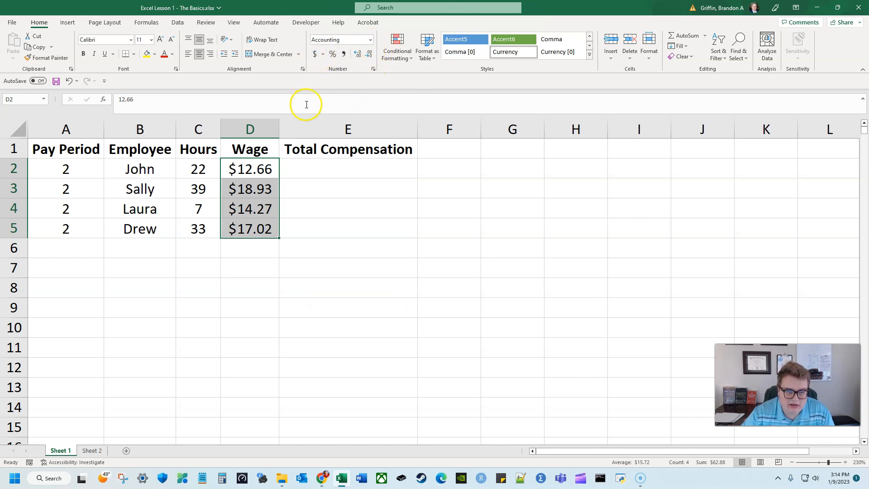
left_click(271, 270)
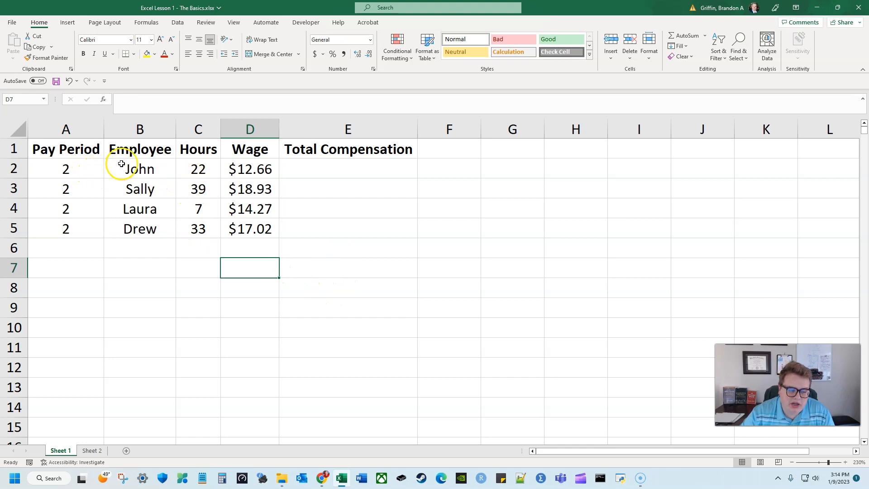
left_click(195, 168)
left_click(275, 169)
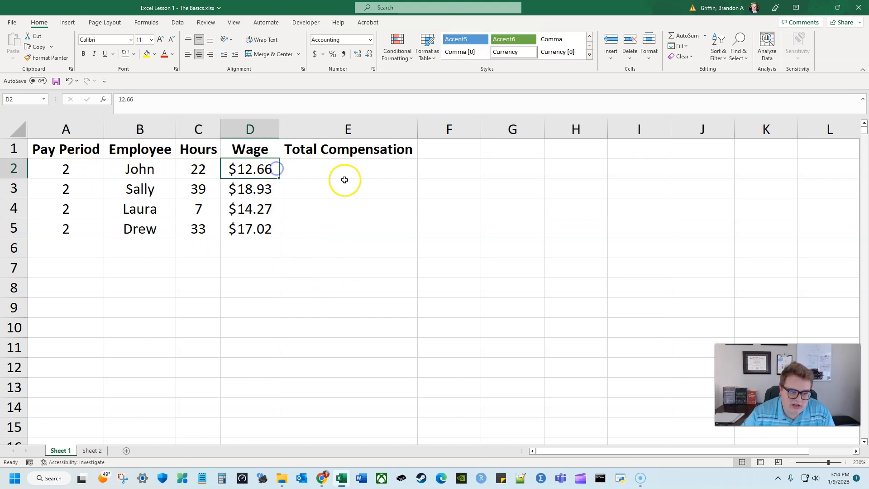
left_click(321, 175)
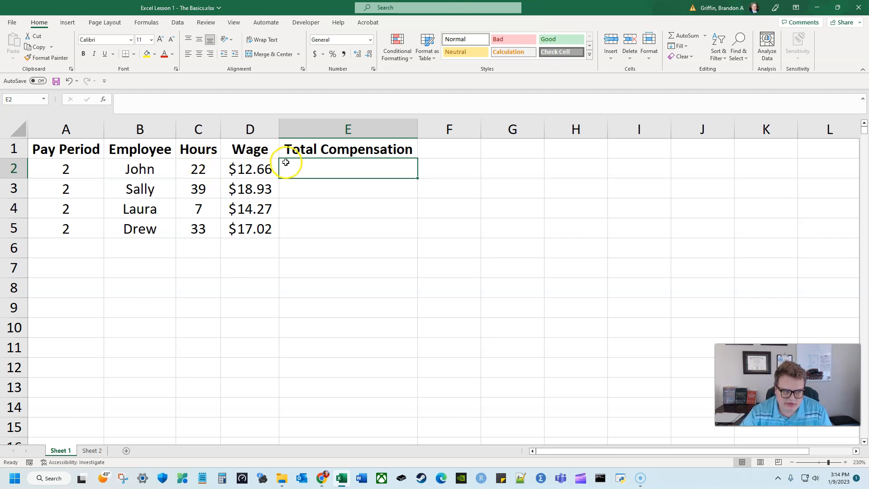
left_click(319, 192)
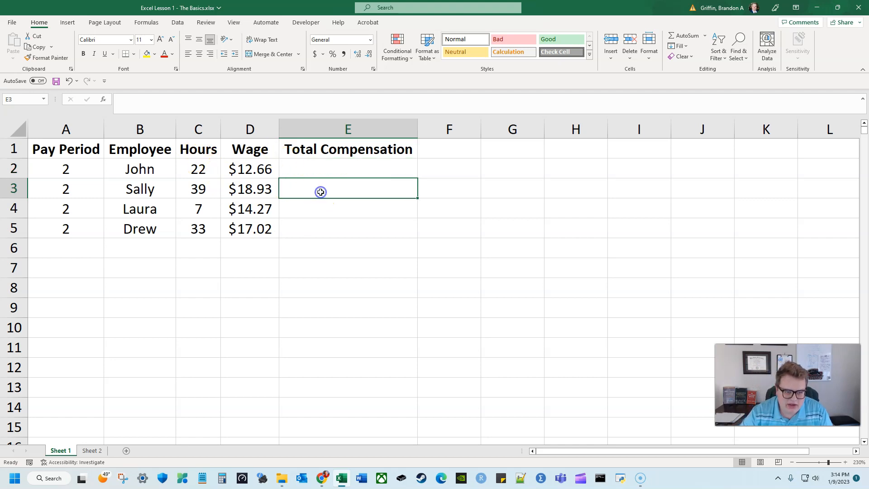
- Try the formula =D2*C2 in E2 by picking the wage and hours cells, and undo the entry
left_click(343, 168)
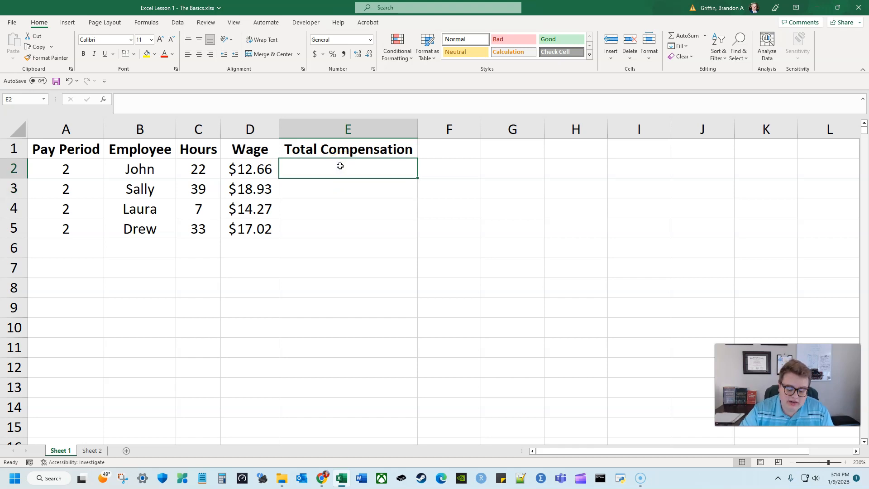
type("=")
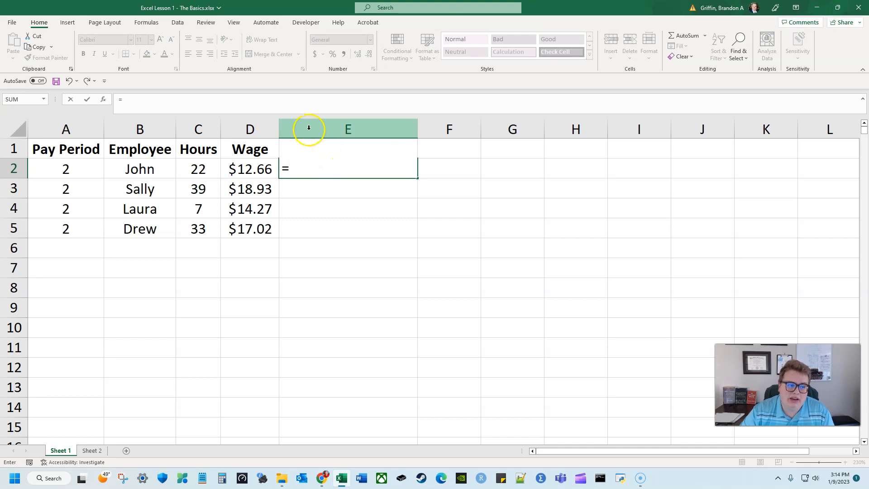
left_click(260, 168)
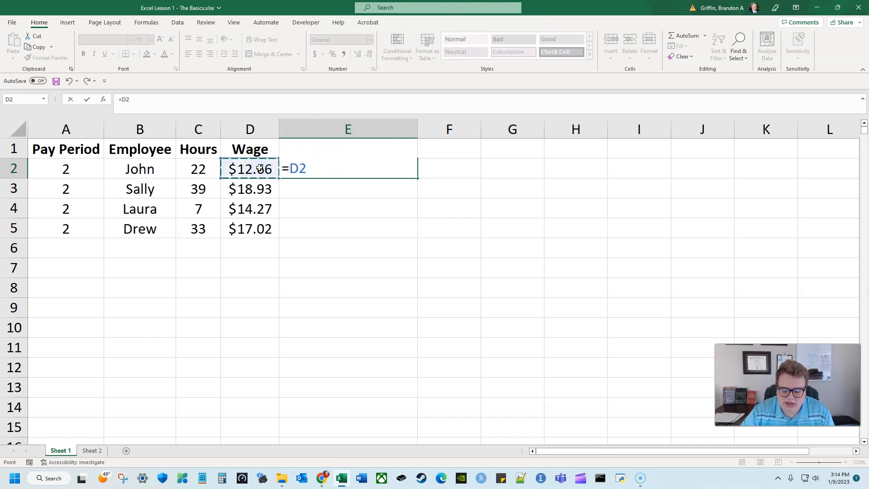
type("*")
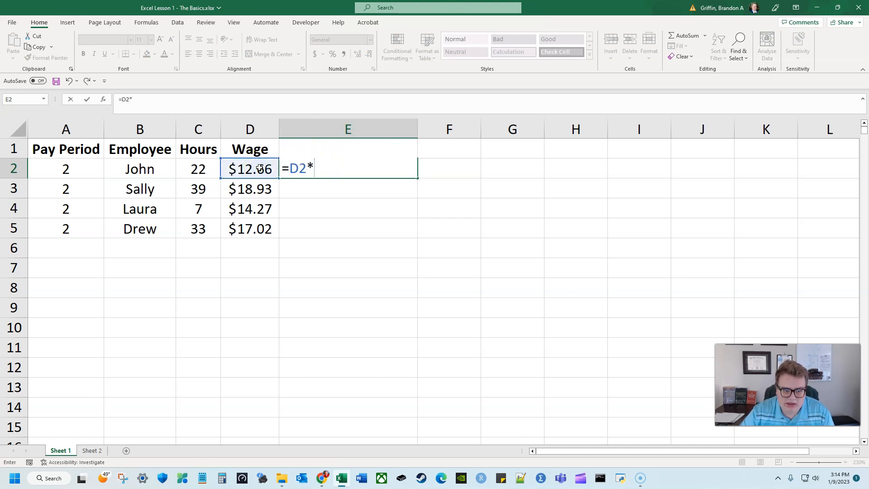
left_click(211, 169)
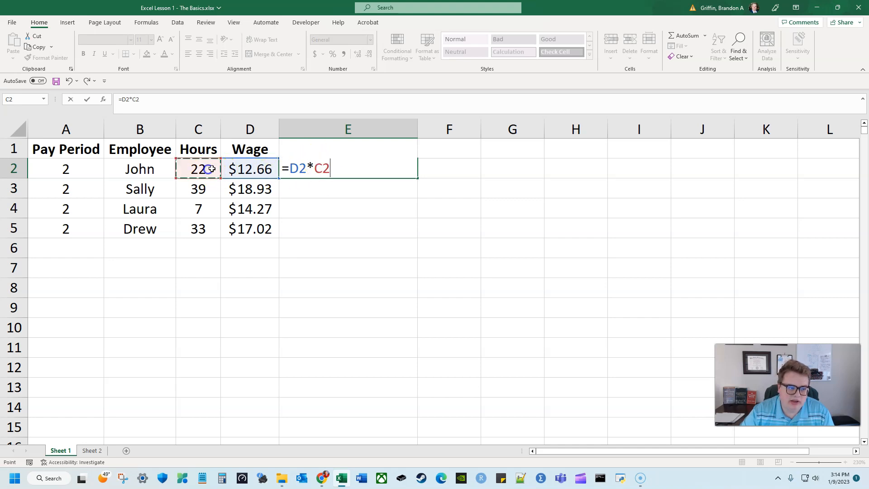
key("Return")
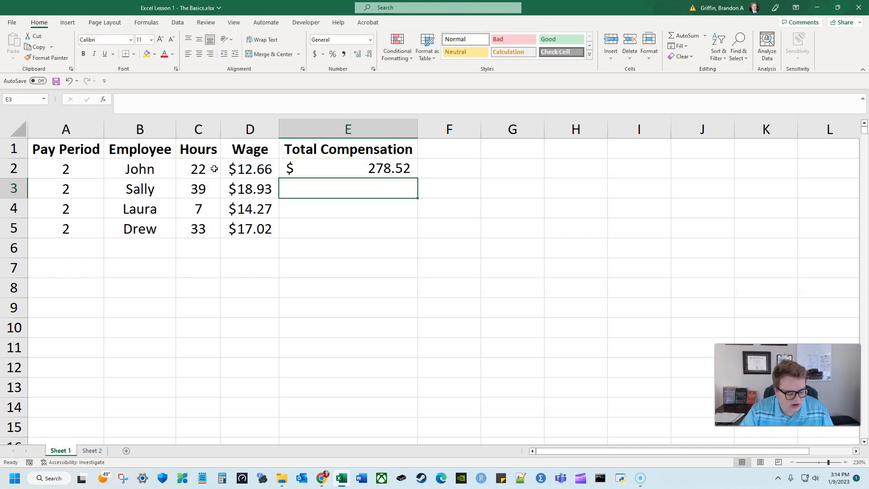
key("ctrl+z")
- Try writing =D2*C2 for E2 in the formula bar with typed cell references, and clear the cell again
left_click(188, 96)
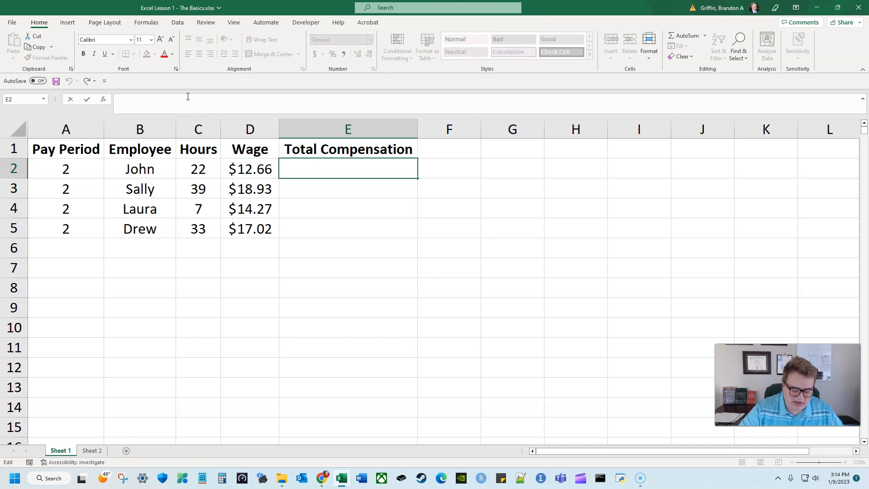
type("=D2*C2")
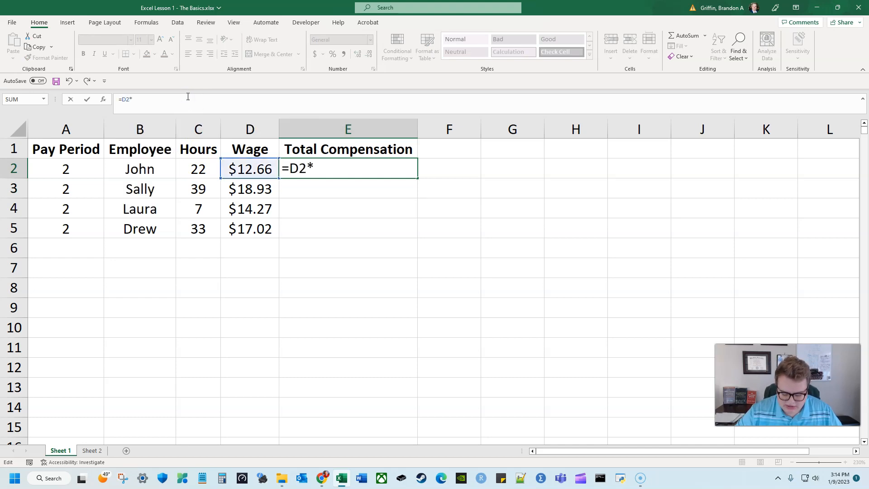
key("Return")
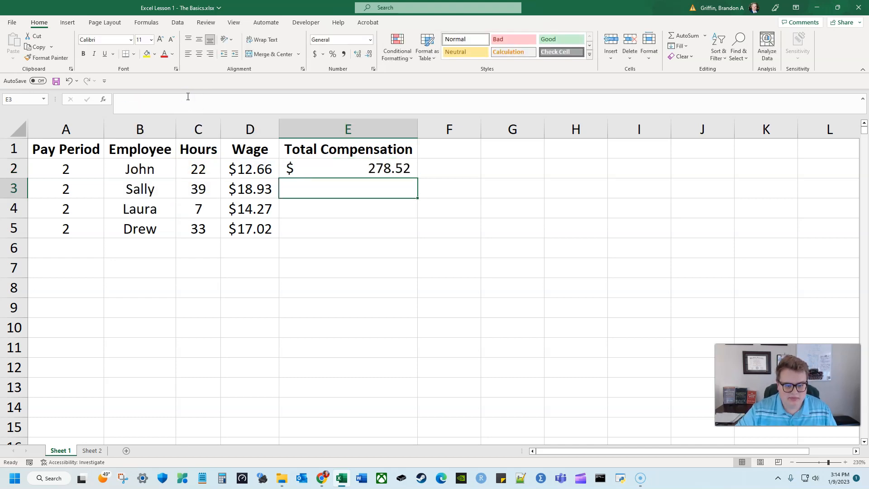
key("Up")
key("Delete")
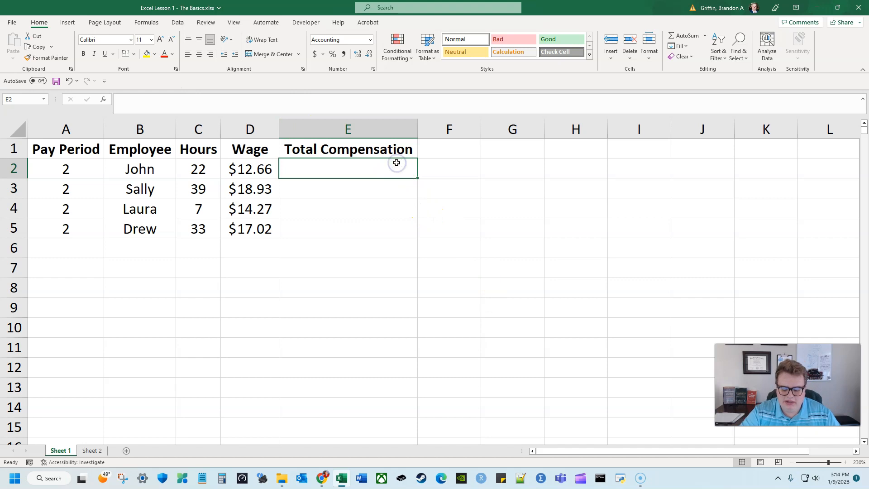
- Calculate the first employee's total compensation in E2 as wage times hours with =D2*C2, leaving E3 empty
type("=")
left_click(254, 166)
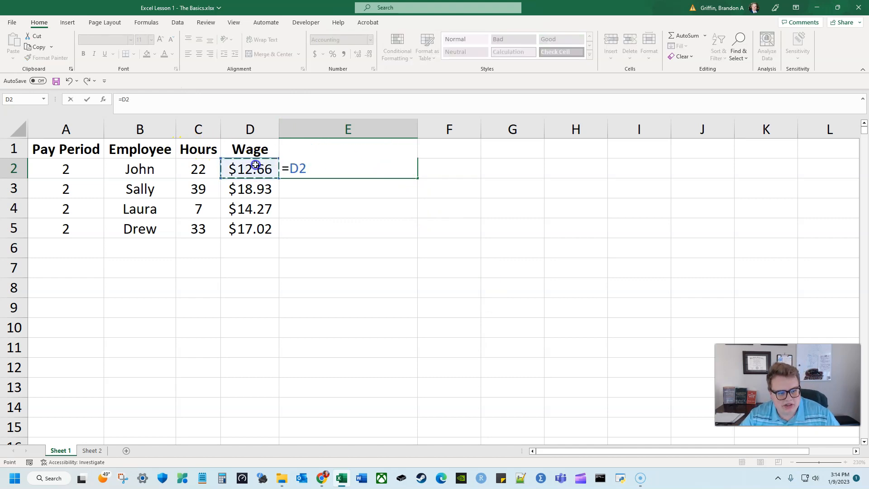
type("*")
left_click(201, 168)
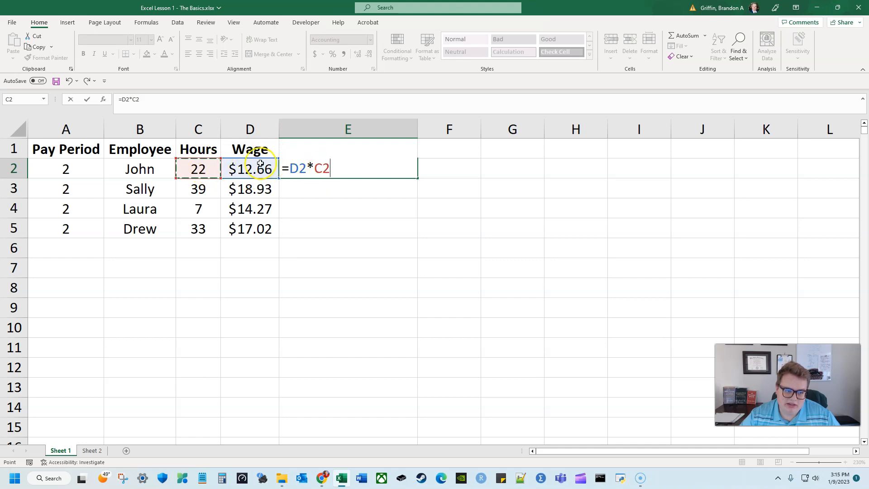
key("Return")
type("\\")
key("Return")
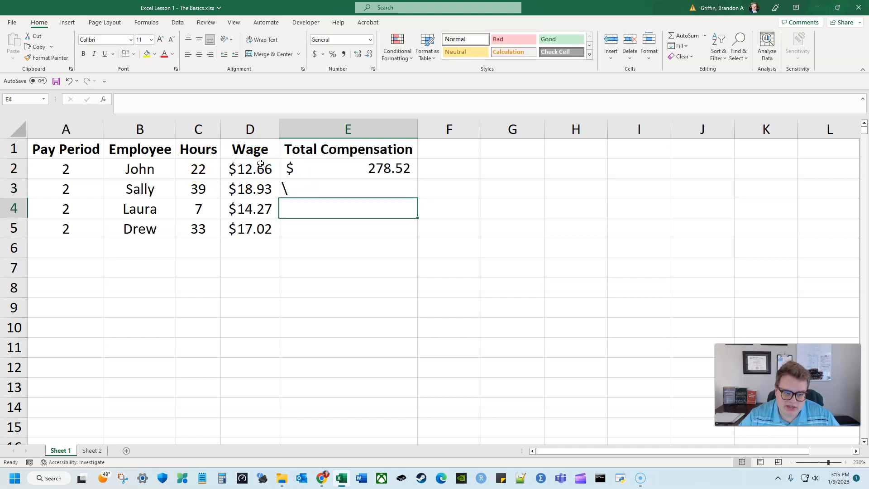
key("Up")
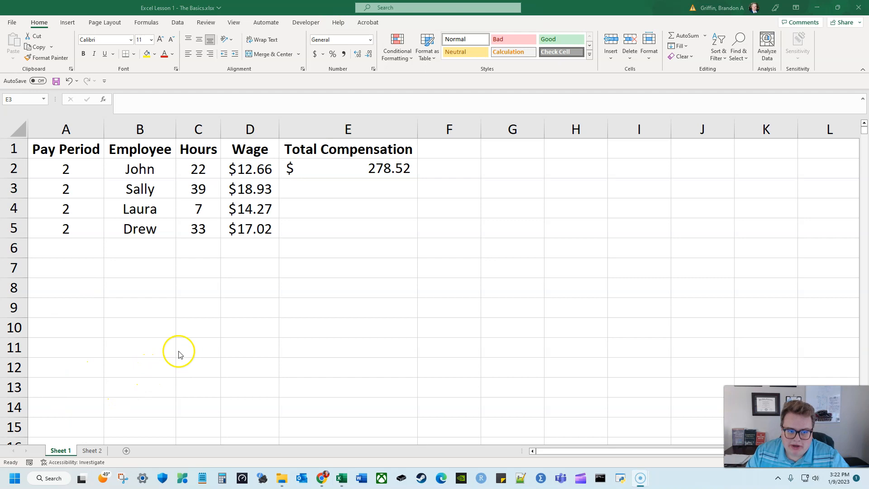
- Examine the total compensation formula in E2 and the cells it refers to
left_click(355, 169)
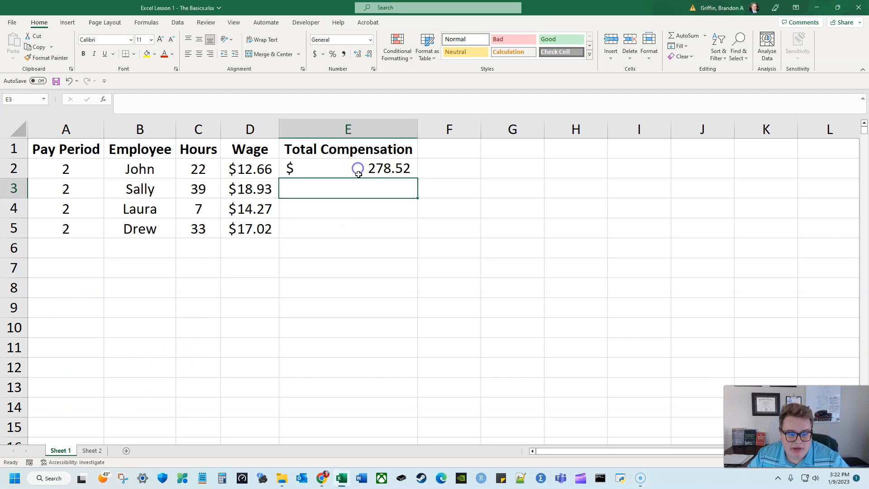
left_click(357, 170)
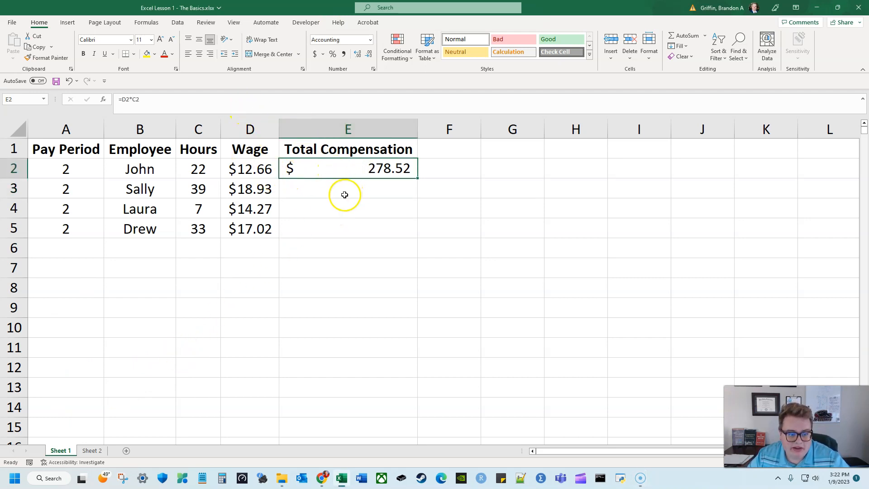
left_click(162, 102)
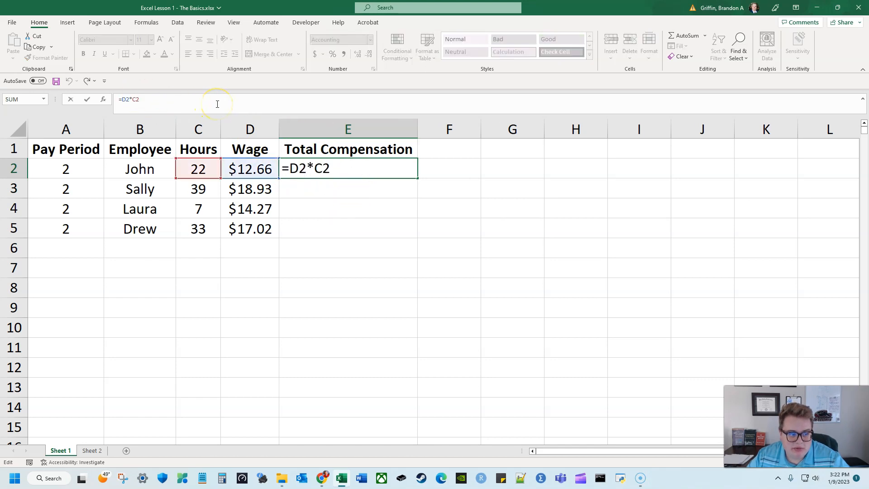
key("Return")
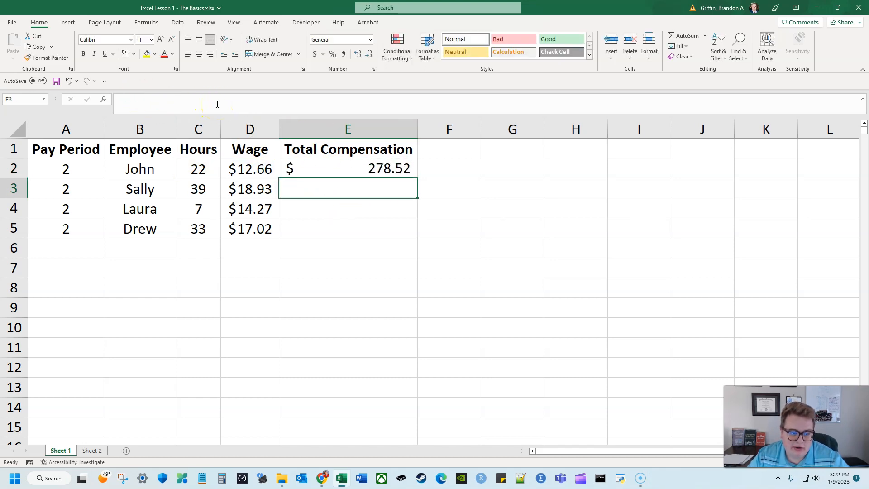
key("Up")
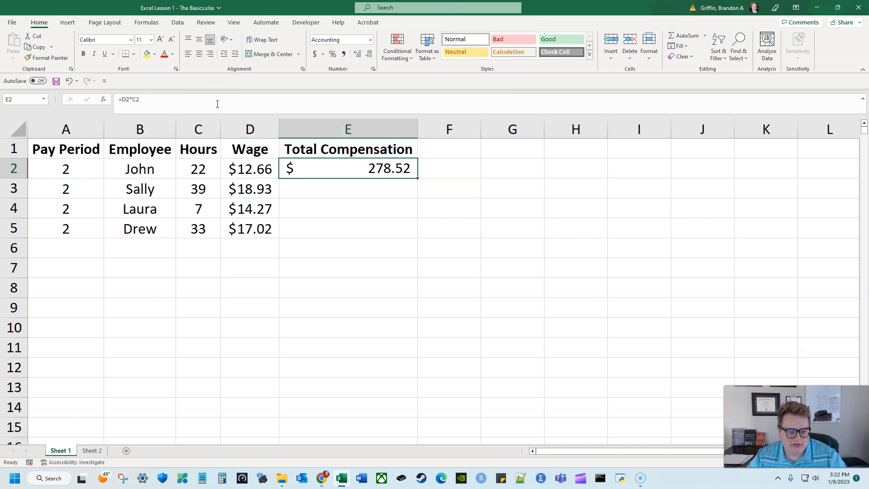
key("Down")
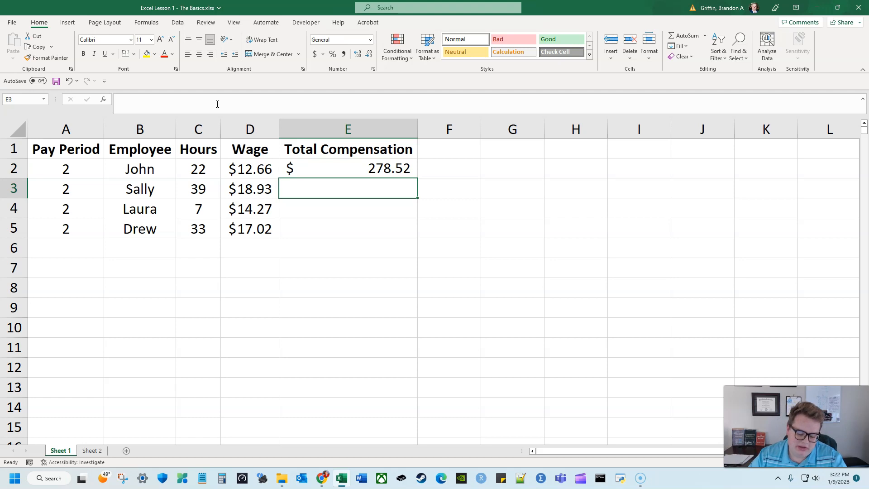
- Try calculating the second employee's total compensation in E3 with =C3*D3, and clear the cell again
type("=")
key("Left")
key("Left")
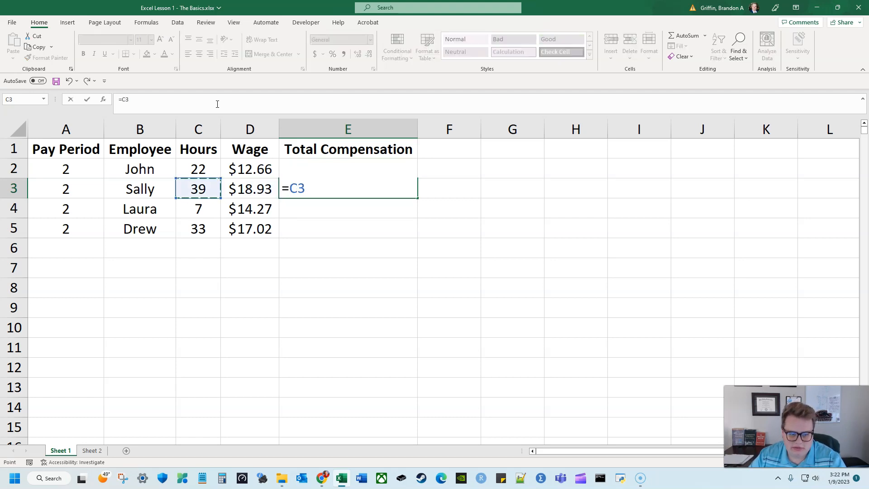
type("*")
key("Left")
key("Return")
key("Up")
key("Down")
key("Down")
key("Up")
key("Up")
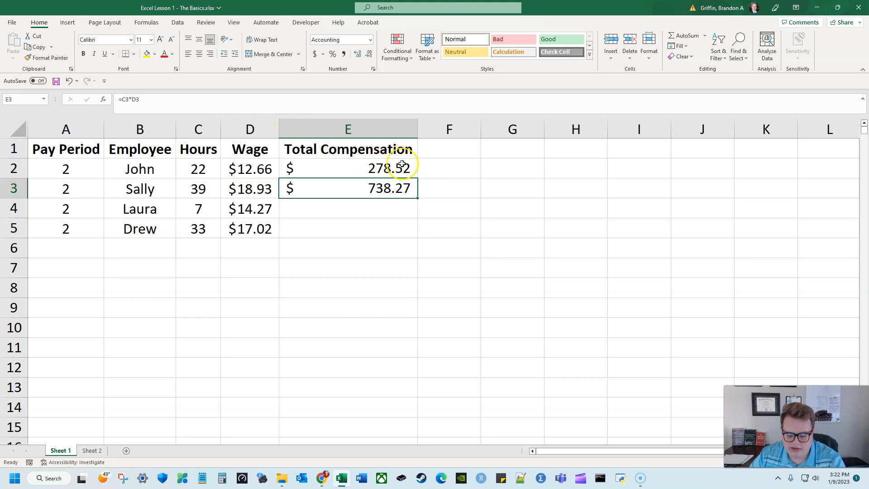
key("Delete")
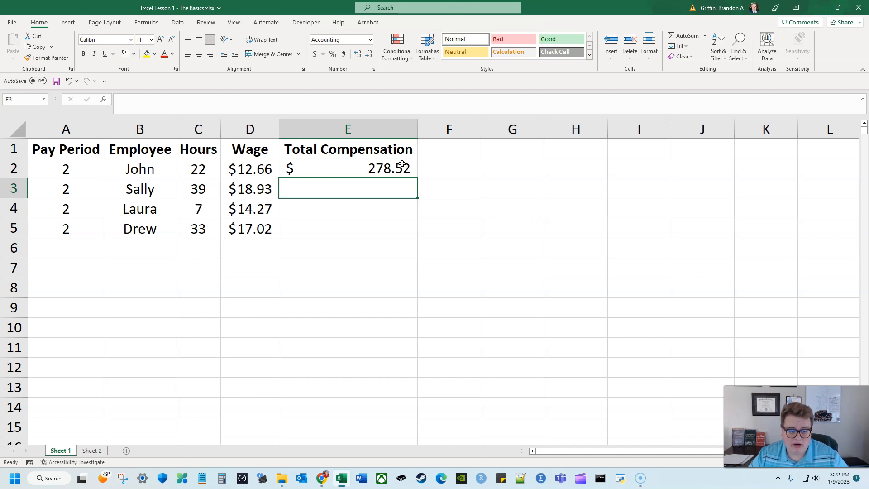
- Review which row's hours and wage the E2 formula multiplies before reusing it for other employees
left_click(401, 167)
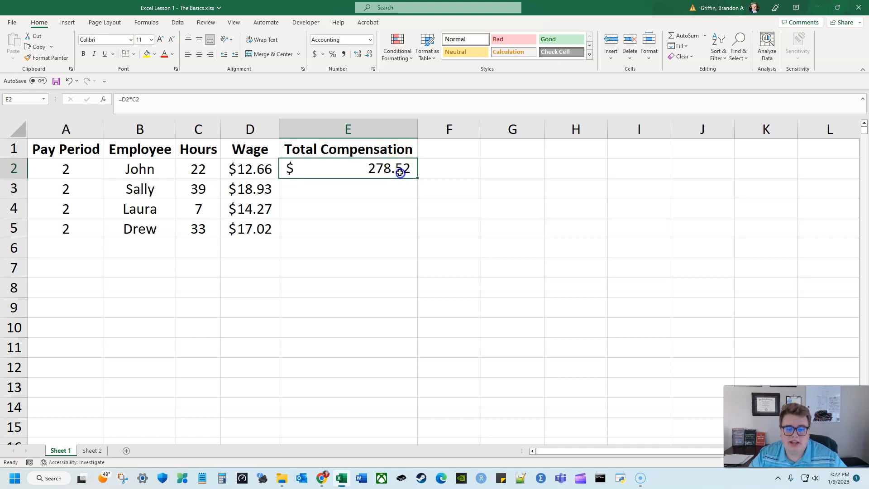
left_click(405, 111)
key("Return")
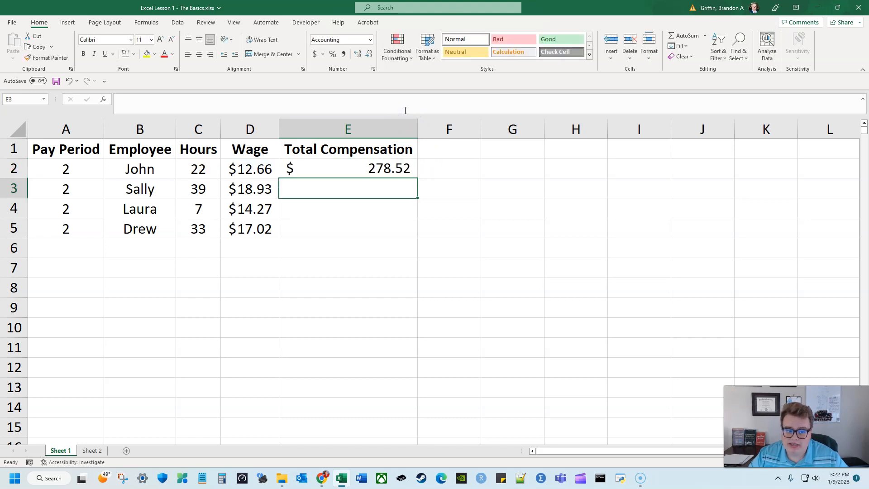
left_click(407, 170)
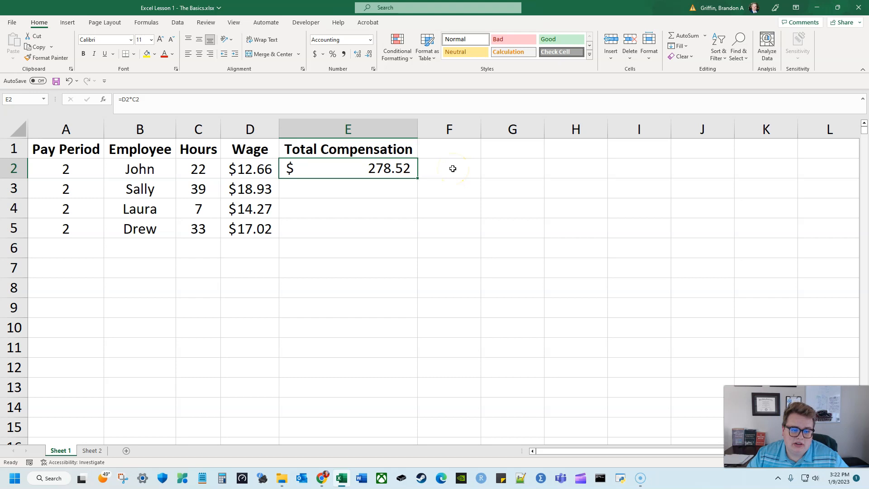
left_click(277, 98)
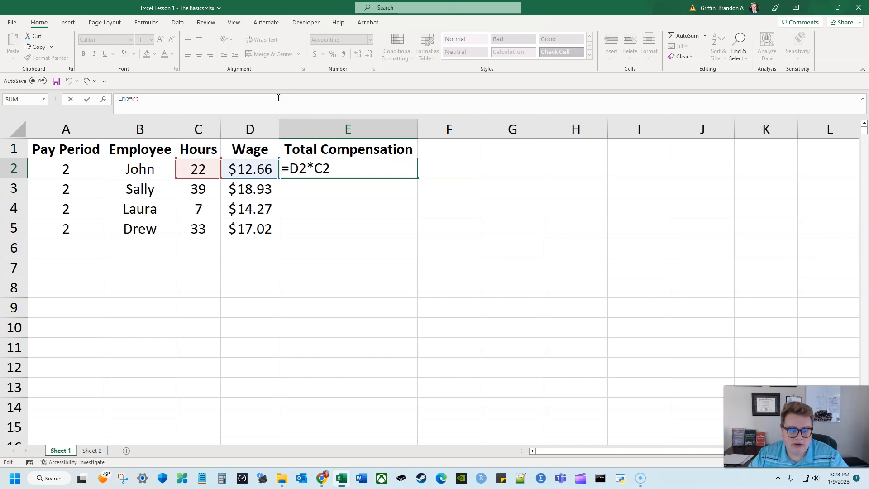
key("Return")
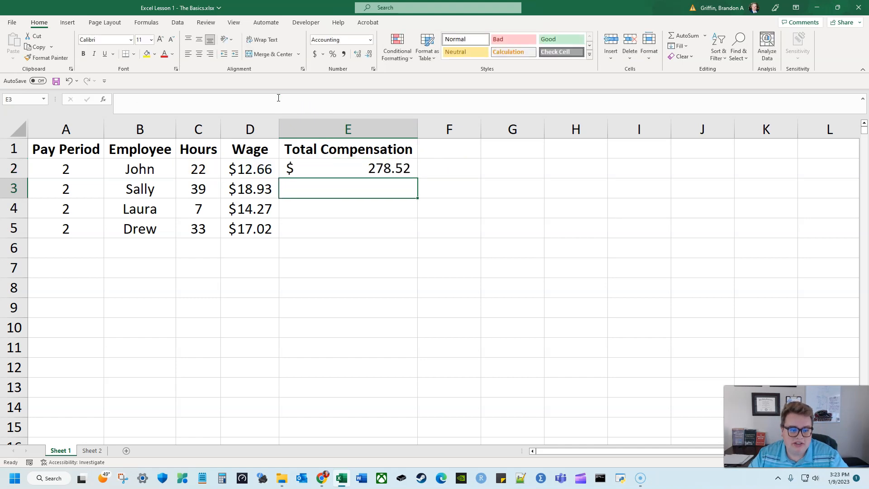
- Try copying the total compensation formula from E2 into E3:E5, and undo the paste
left_click(349, 167)
right_click(349, 166)
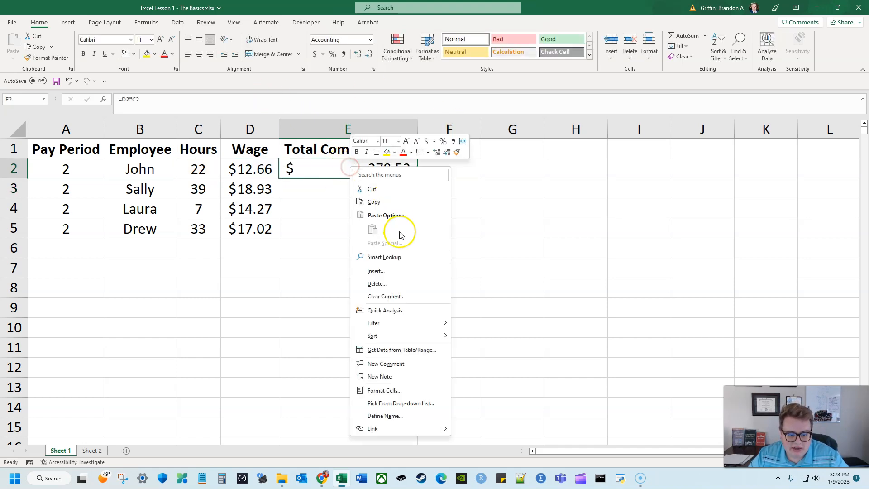
left_click(385, 206)
left_click_drag(355, 190, 355, 226)
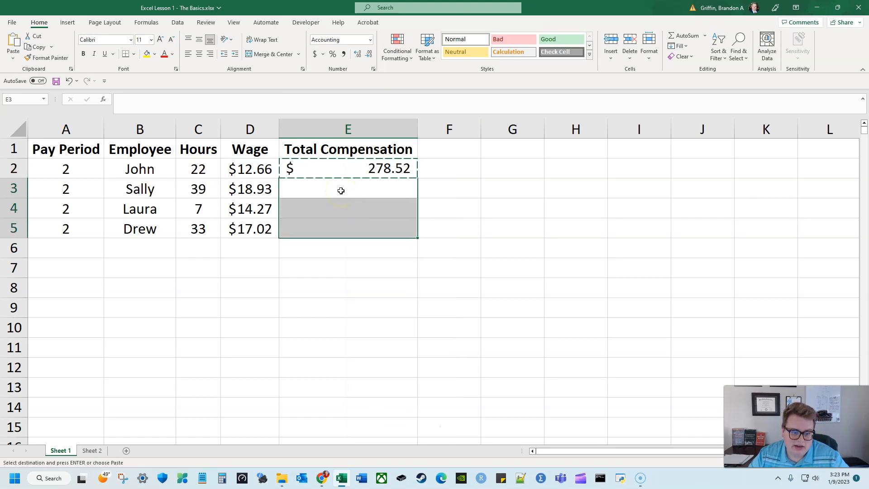
right_click(341, 190)
left_click(367, 253)
key("Return")
key("ctrl+z")
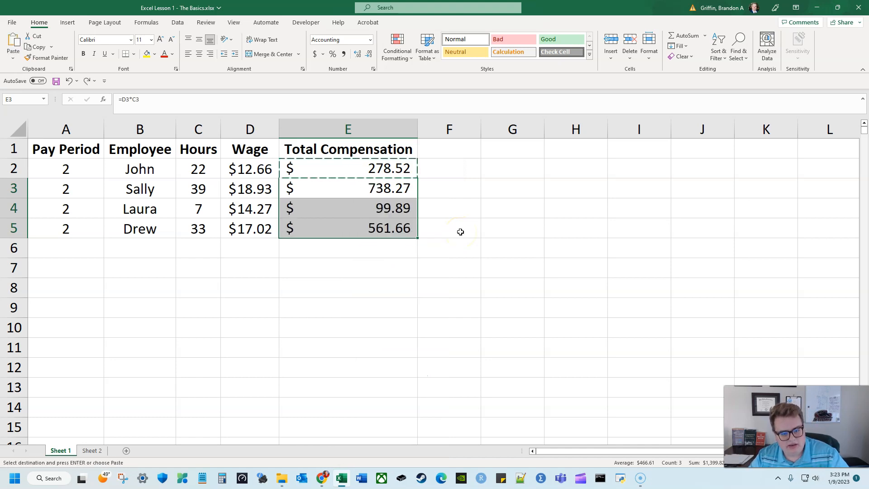
key("ctrl+z")
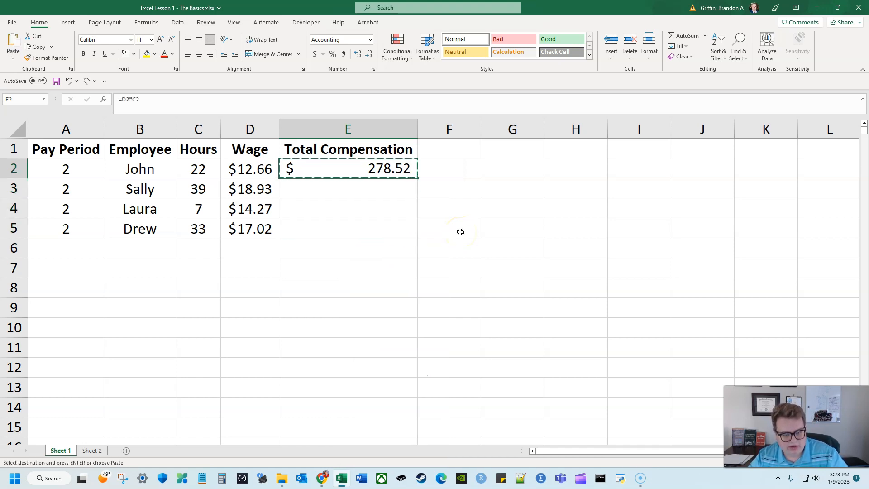
- Try pasting the copied total compensation formula over E2:E5, undo it, and cancel the pending copy
key("shift+Down")
key("shift+Down")
key("shift+Down")
key("Return")
key("ctrl+z")
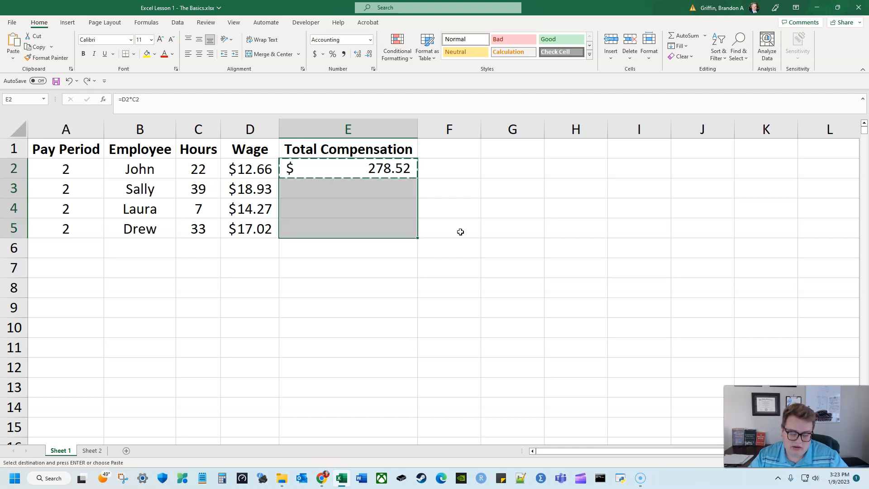
key("Down")
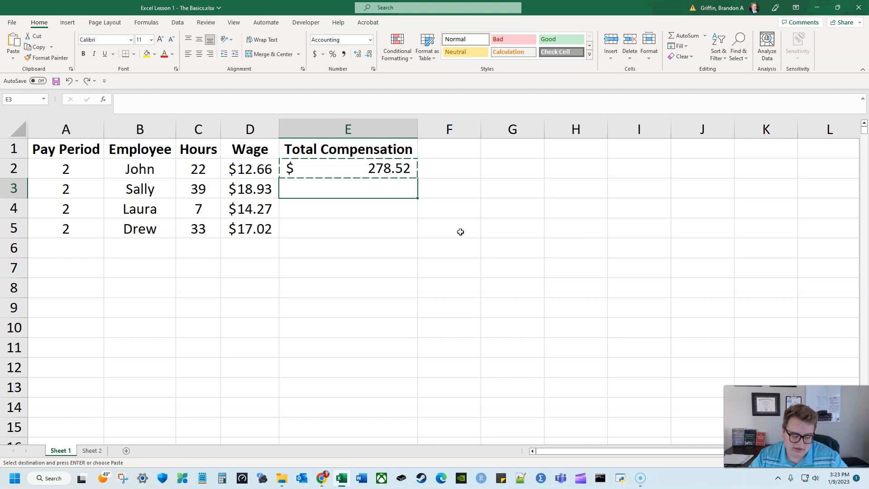
key("Up")
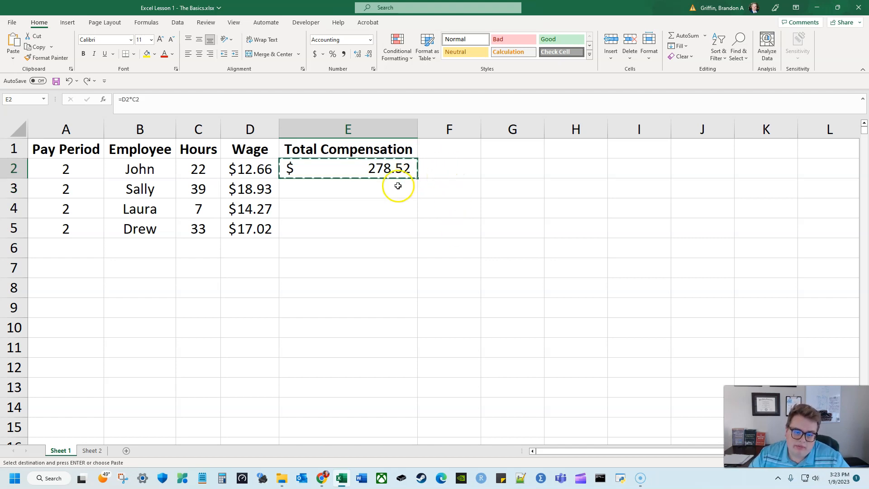
left_click(397, 186)
left_click(387, 170)
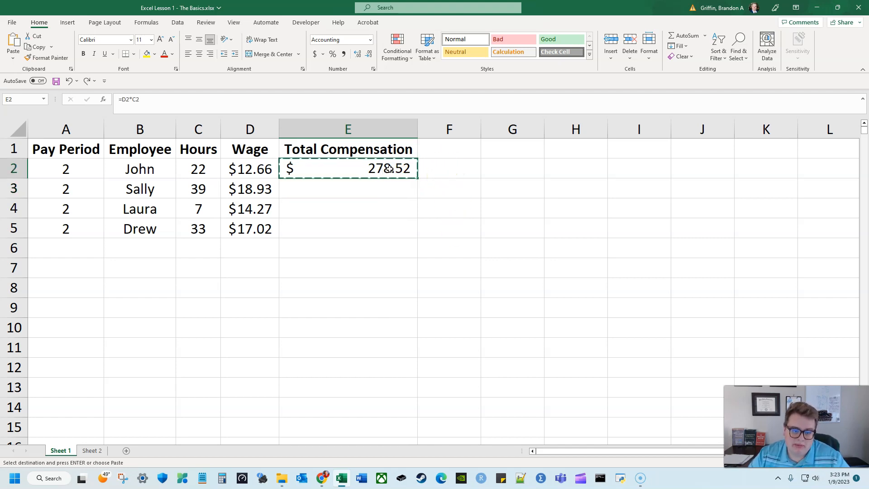
left_click(407, 179)
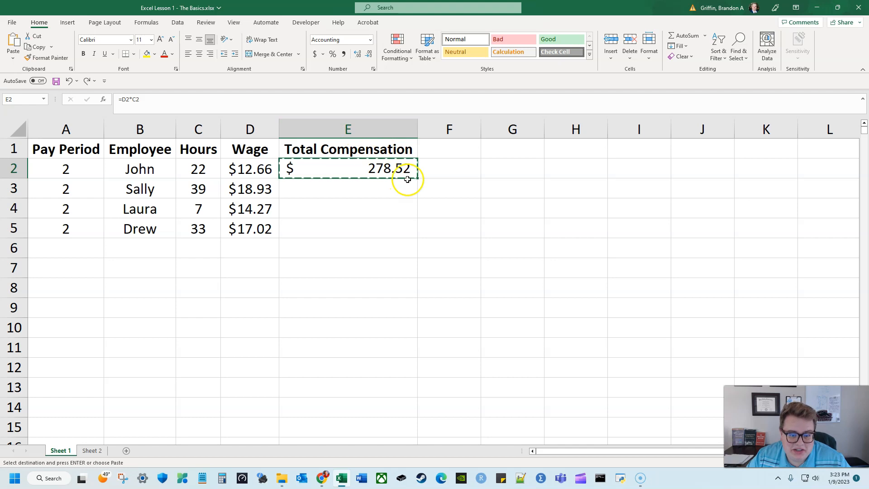
left_click(439, 190)
key("Escape")
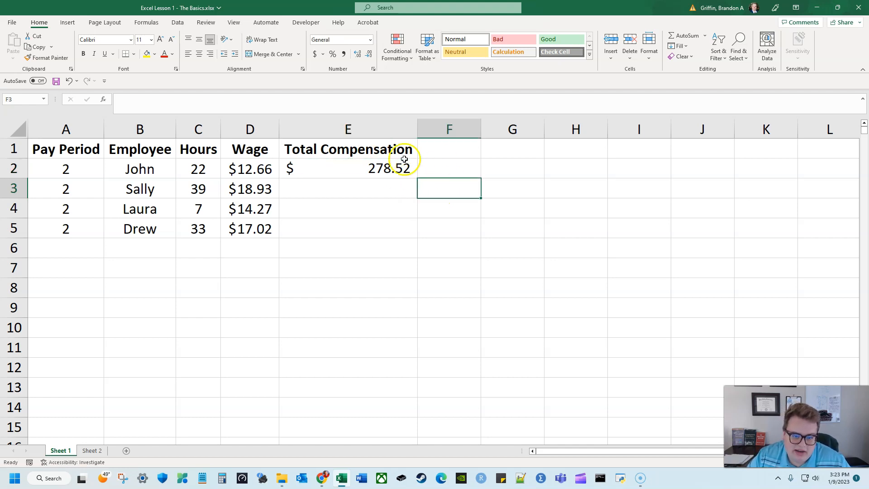
- Fill the total compensation formula from E2 down through E5 and check the cell references in each employee's formula
left_click(364, 171)
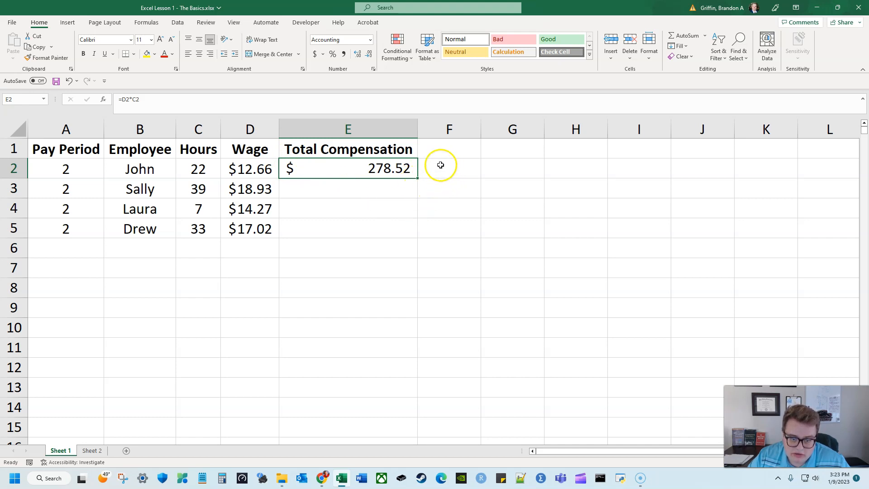
double_click(417, 178)
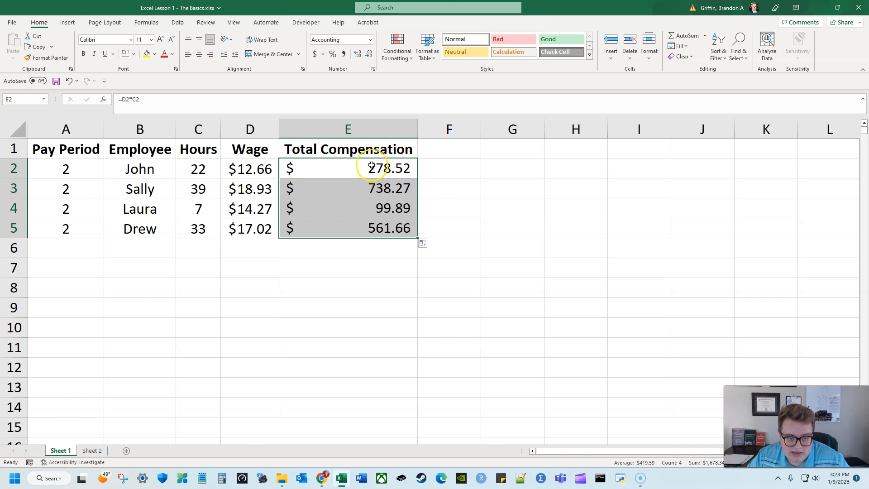
left_click_drag(371, 165, 378, 226)
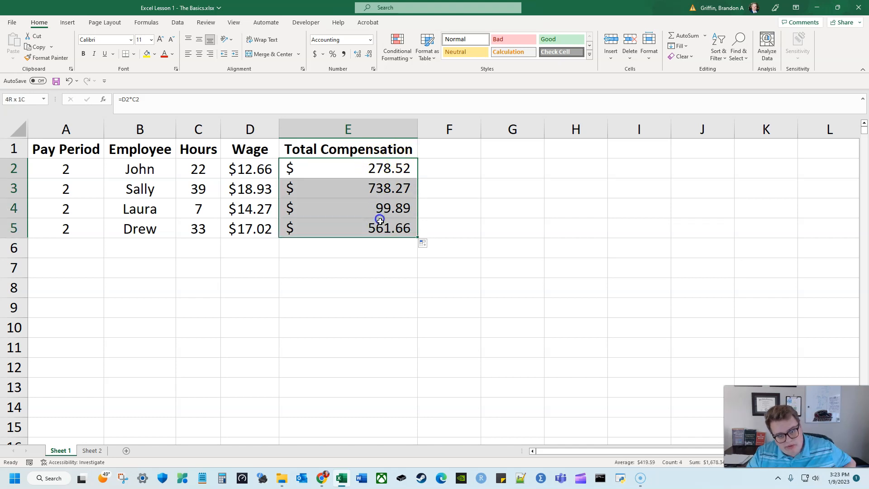
left_click(404, 190)
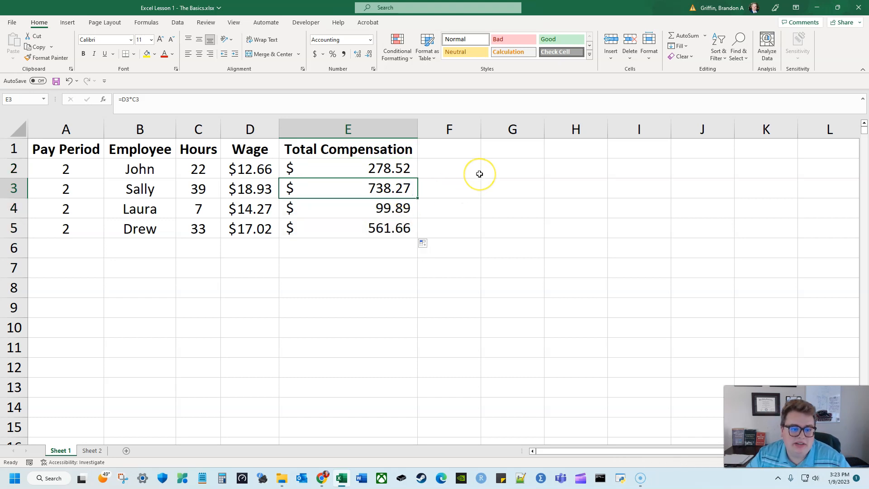
key("Up")
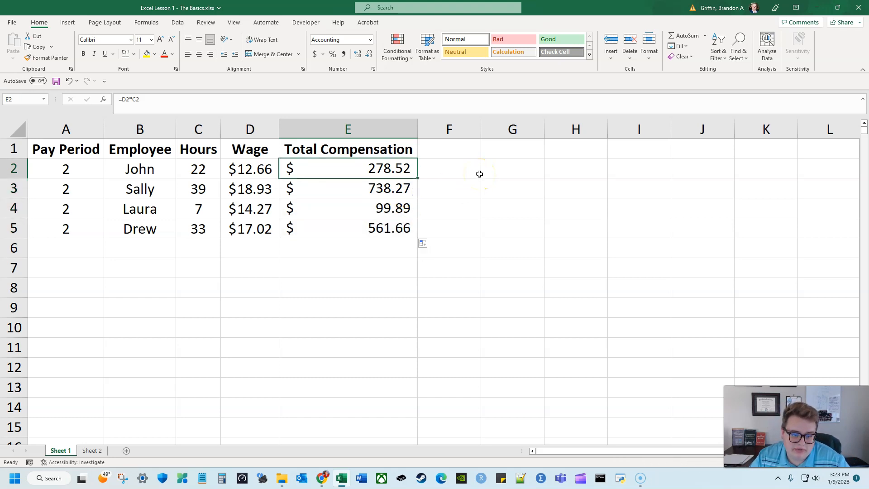
key("Down")
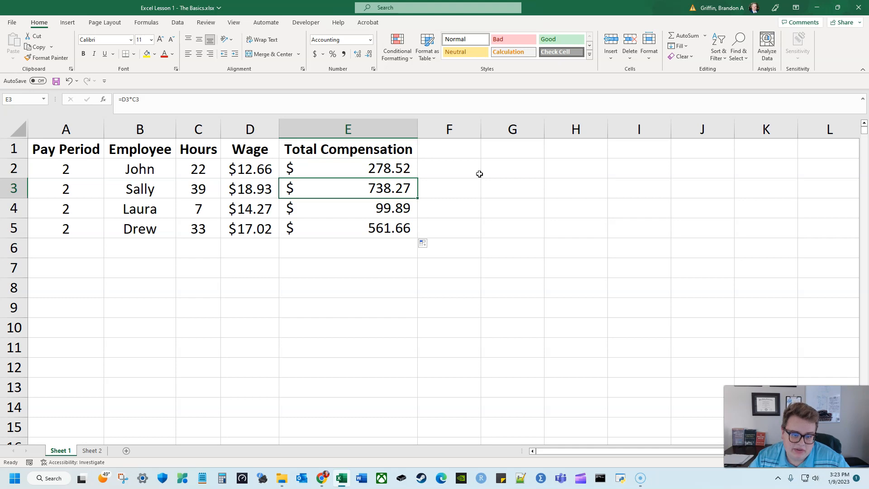
key("Down")
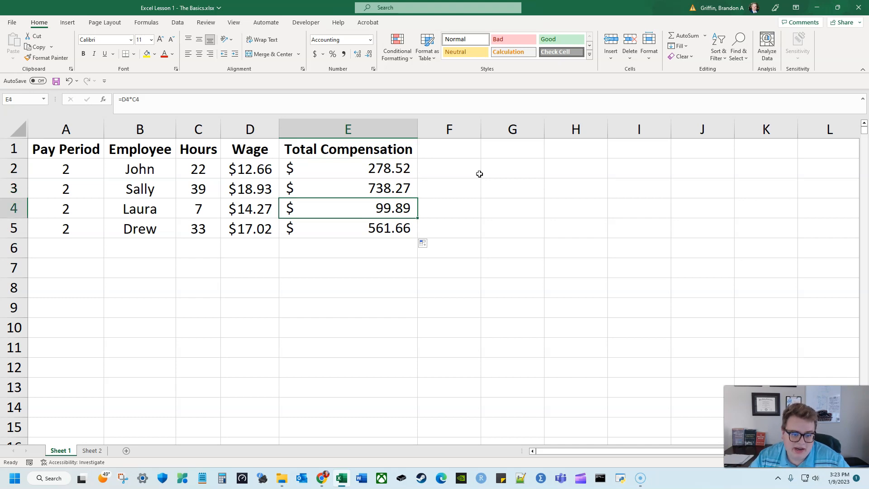
key("Down")
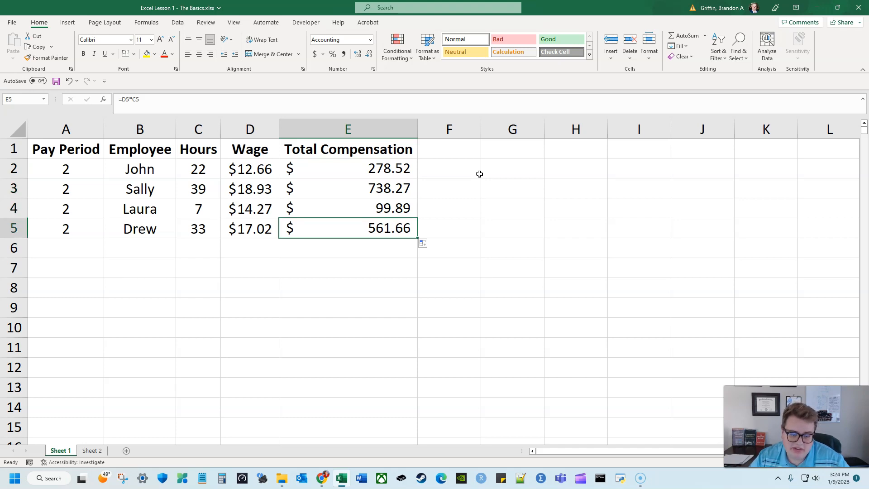
- Try totalling the compensation in E6 by adding the cells individually with =E5+E4+E3+E2, and clear the cell again
key("Down")
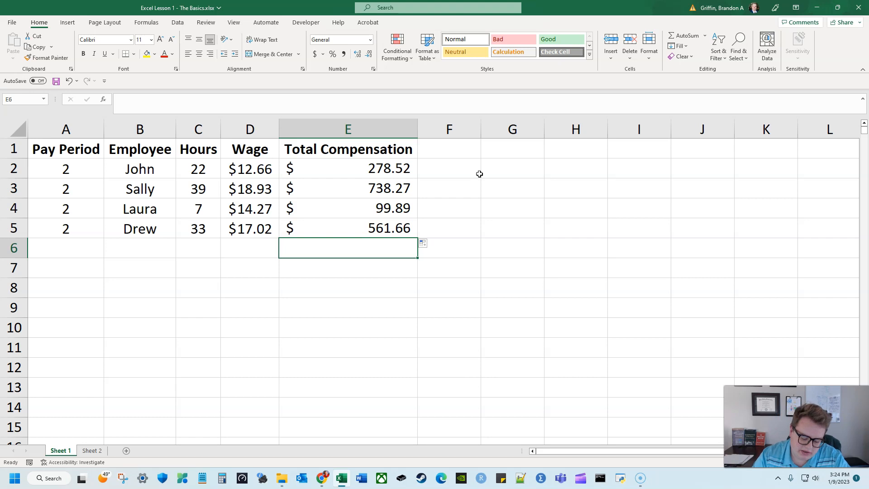
type("=")
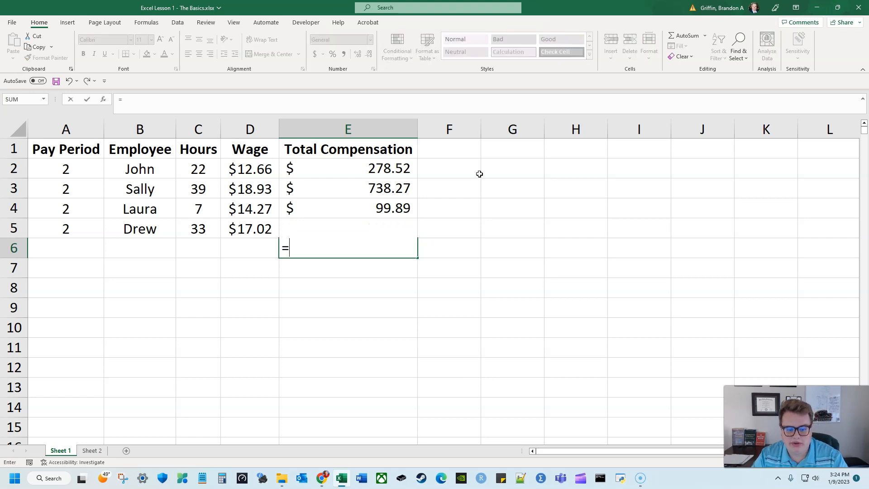
key("Up")
key("Up")
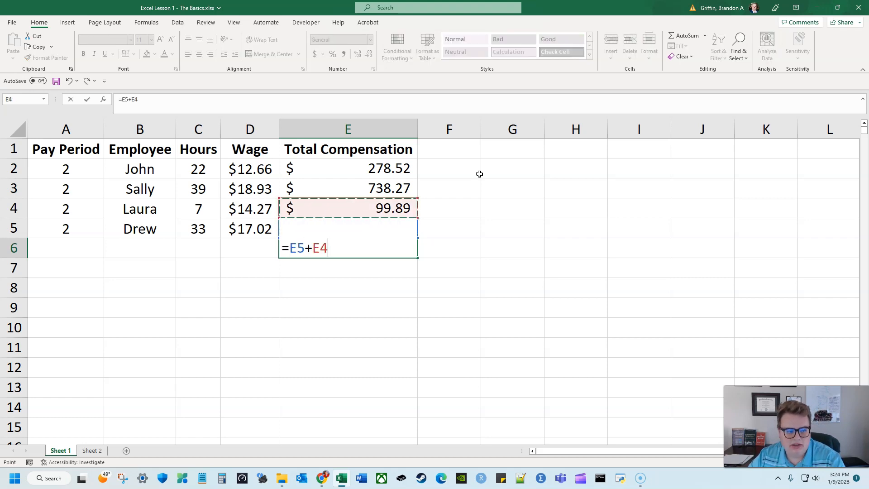
type("+")
key("Up")
key("Up")
key("Up")
type("+")
key("Up")
key("Up")
key("Up")
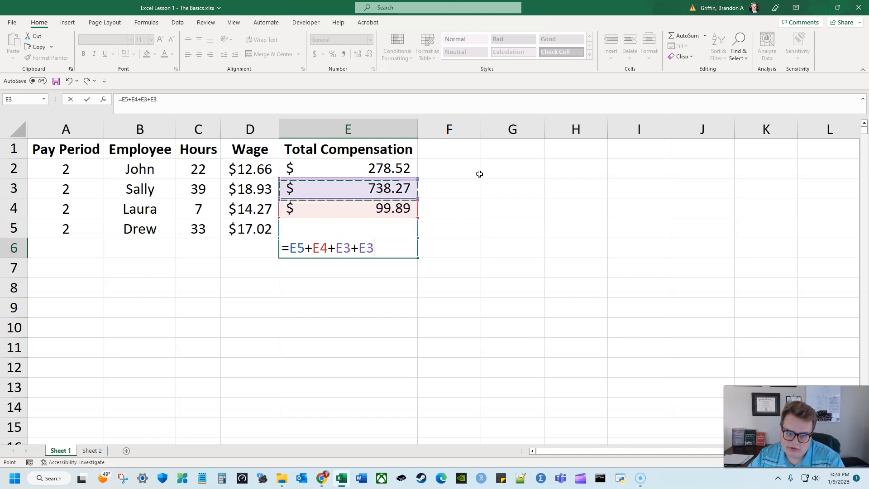
key("Up")
type("+")
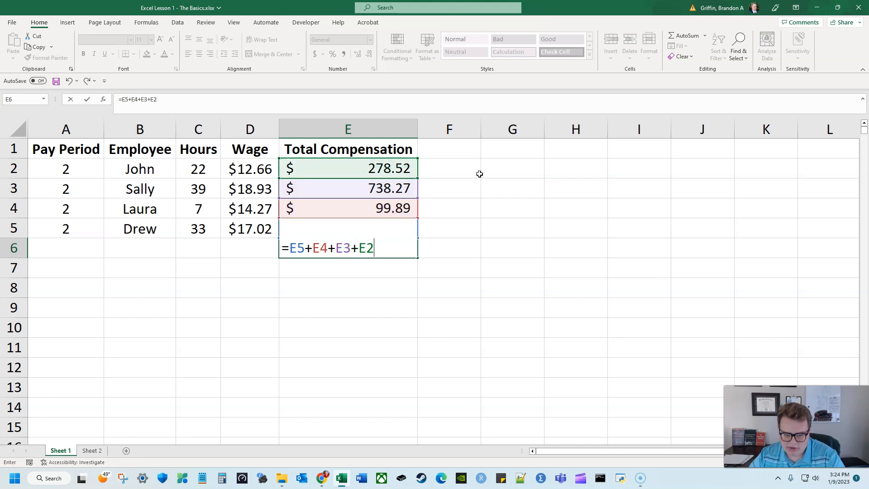
key("Return")
key("Up")
key("Delete")
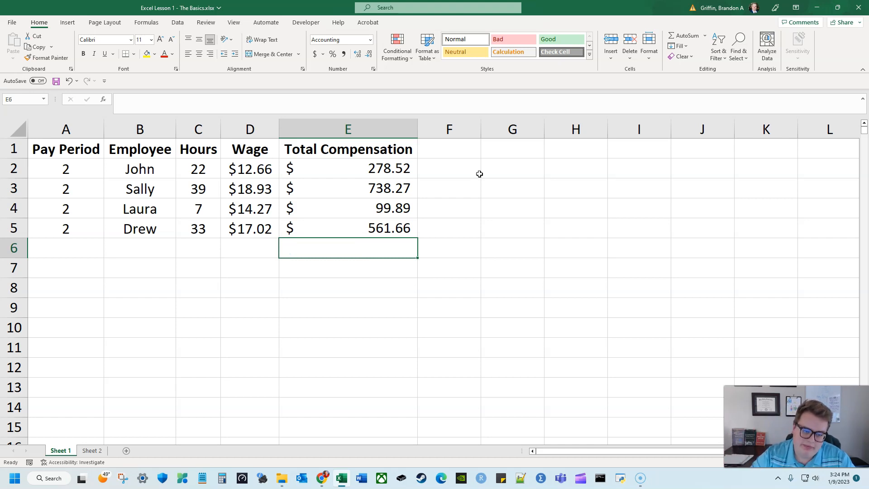
key("alt+Return")
key("Return")
key("Down")
key("Up")
key("Up")
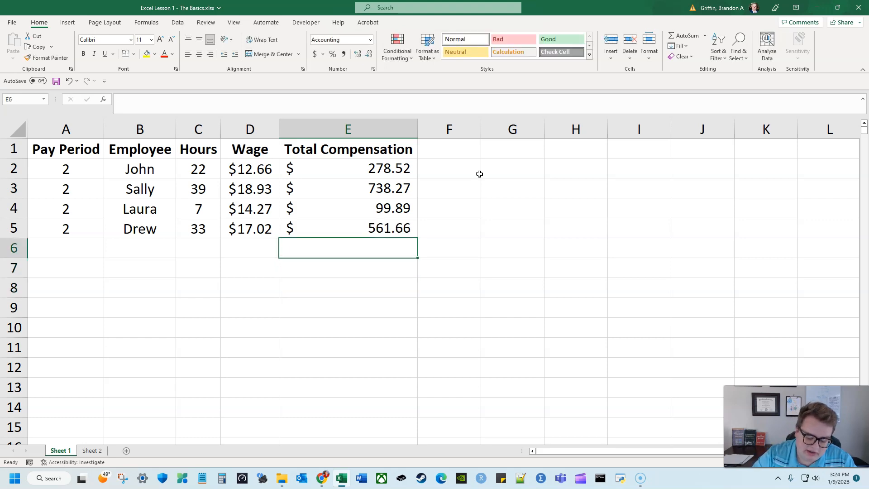
- Try a SUM formula in E6 that takes the range E2:E5 as its argument
type("=")
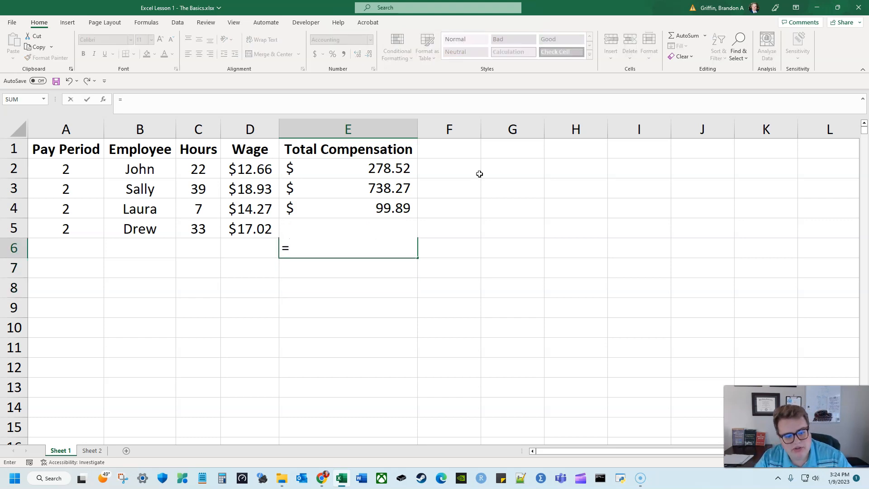
type("sum")
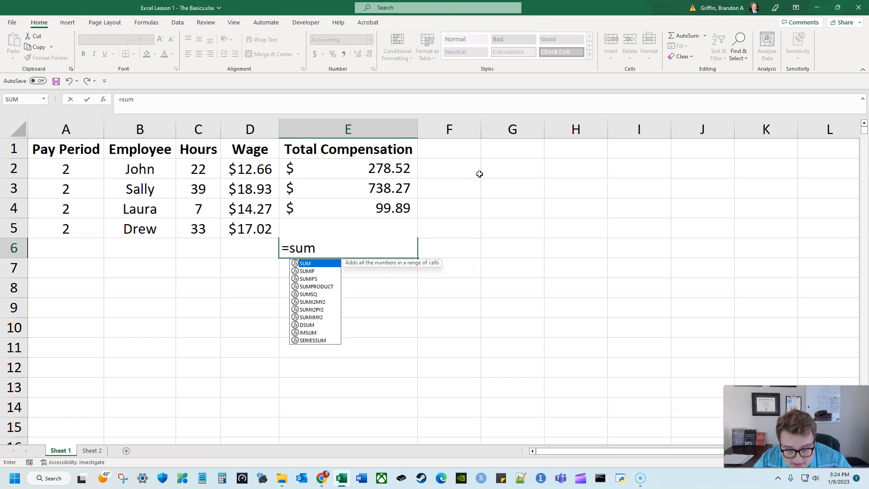
type("(")
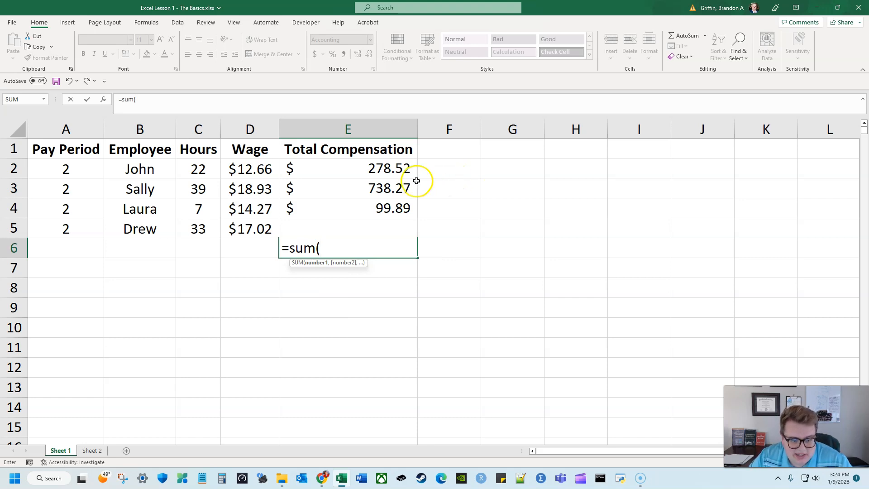
left_click_drag(357, 168, 362, 223)
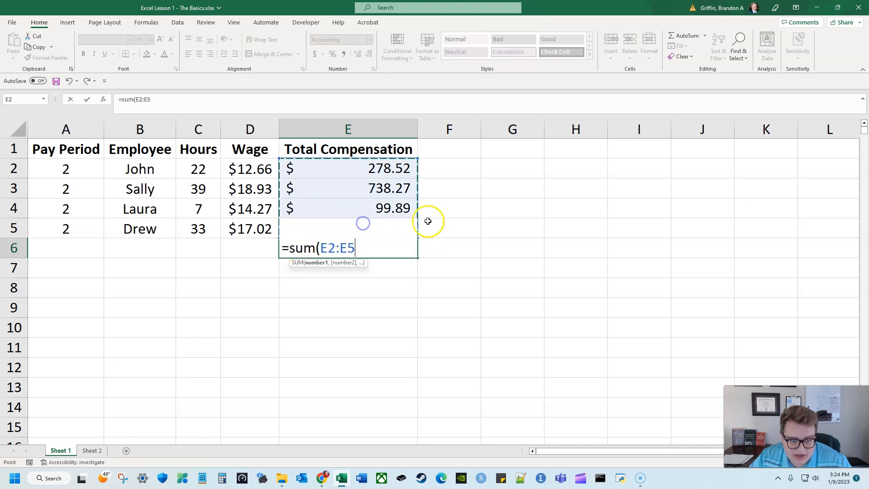
- Try listing the compensation cells as separate comma-separated SUM arguments starting with E2, and erase the whole formula from E6
key("BackSpace")
key("BackSpace")
key("BackSpace")
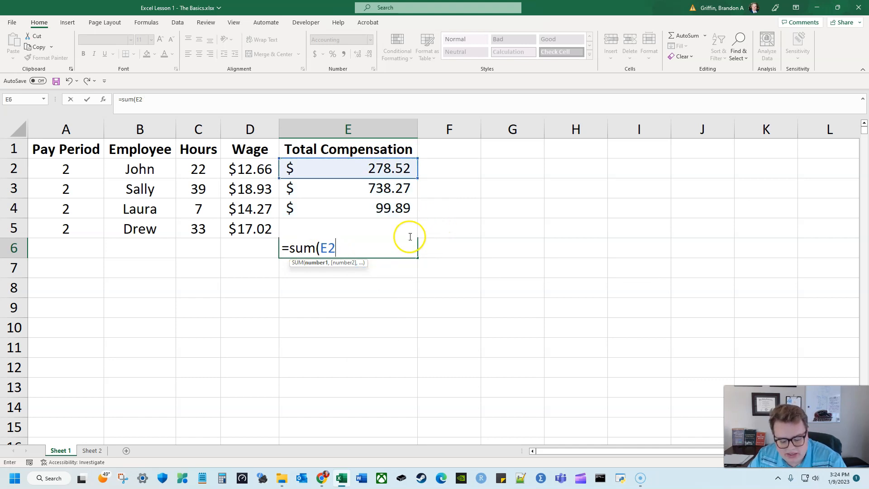
type(",")
left_click(383, 199)
type(",")
left_click(382, 207)
type(",")
left_click(394, 237)
key("BackSpace")
key("BackSpace")
key("BackSpace")
key("BackSpace")
key("BackSpace")
key("BackSpace")
key("BackSpace")
key("BackSpace")
key("BackSpace")
key("BackSpace")
key("BackSpace")
key("BackSpace")
key("BackSpace")
key("BackSpace")
key("Return")
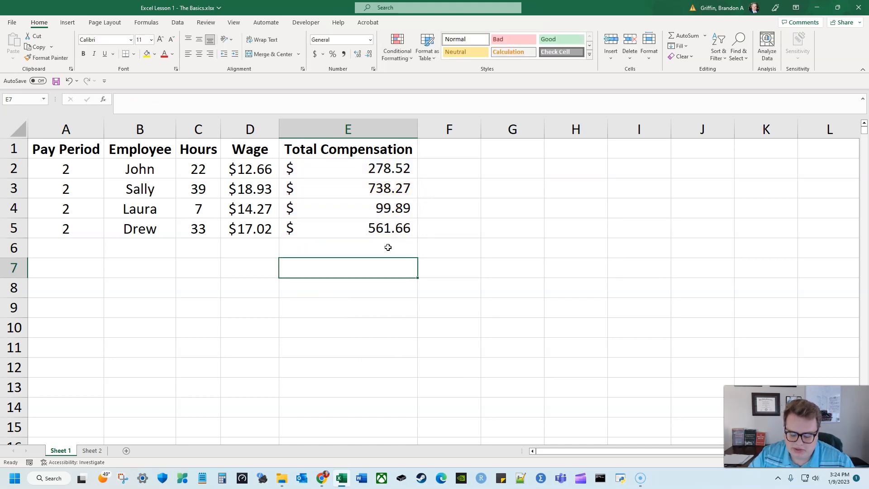
- Total all employees' compensation in E6 with =SUM(E2:E5)
left_click(388, 247)
type("=sum(")
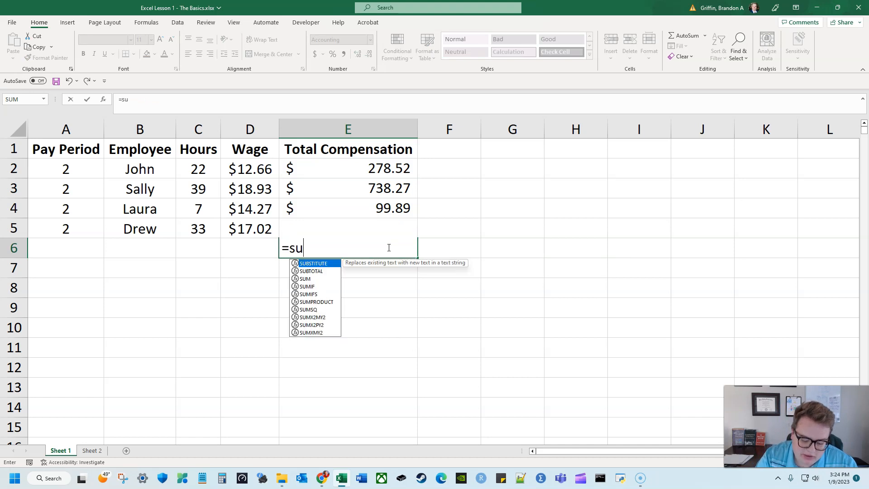
key("Up")
key("shift+Up")
key("shift+Up")
key("shift+Up")
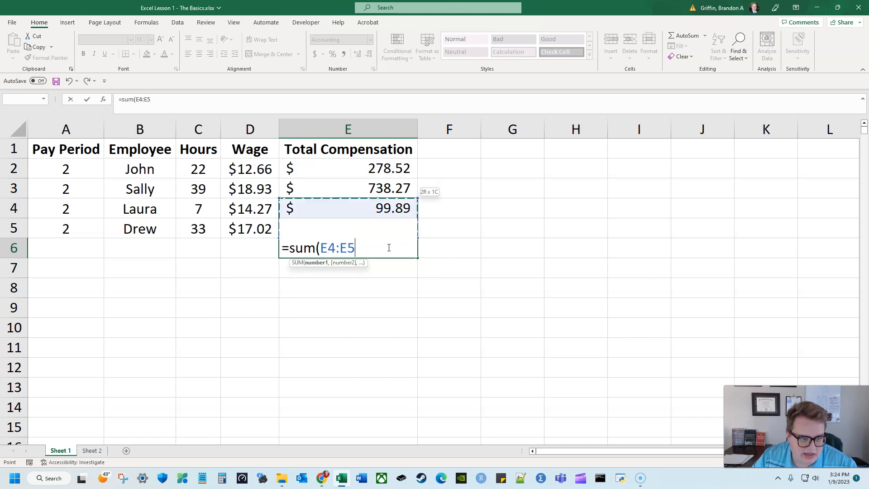
type(")")
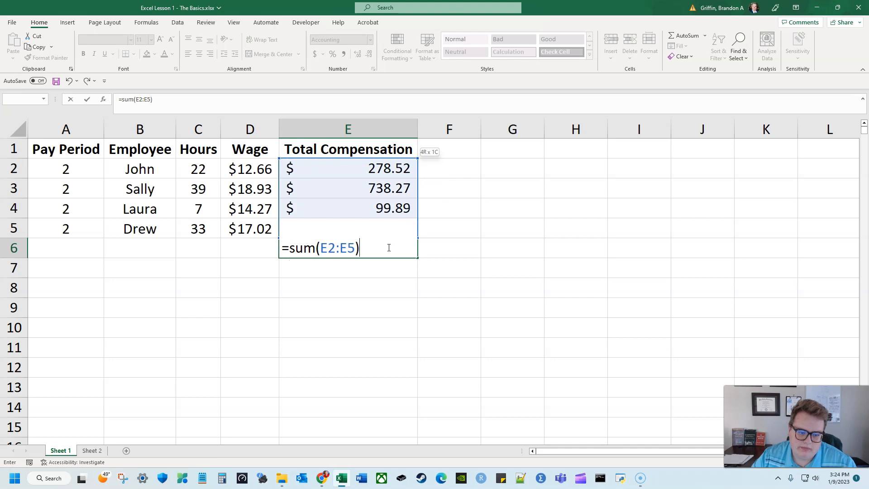
key("Return")
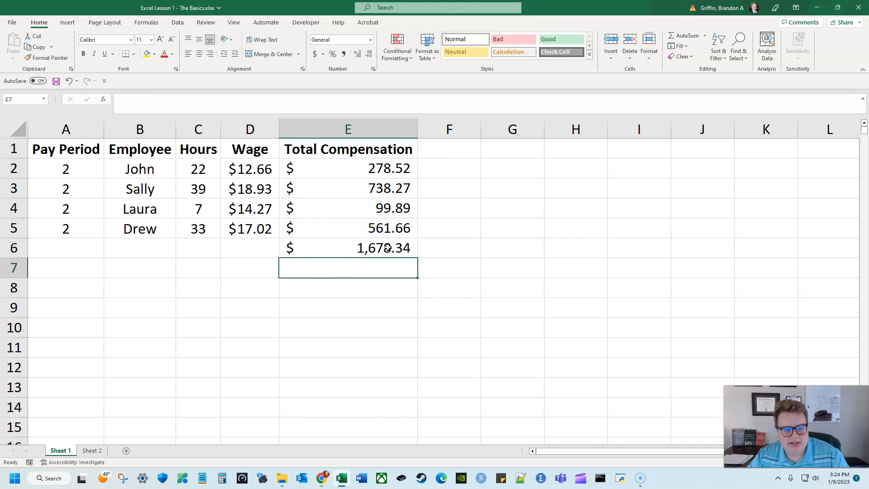
- Review the SUM formula in E6 and the last employee's row A5:E5 directly above it
left_click(387, 247)
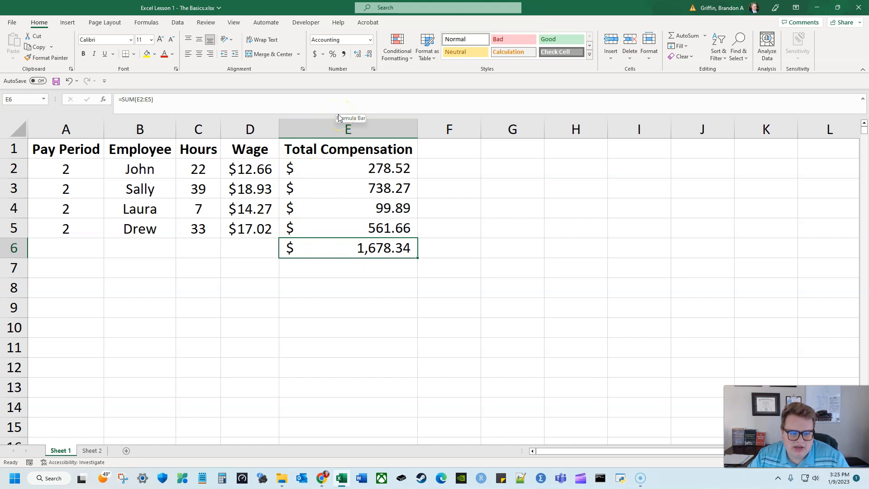
left_click(355, 279)
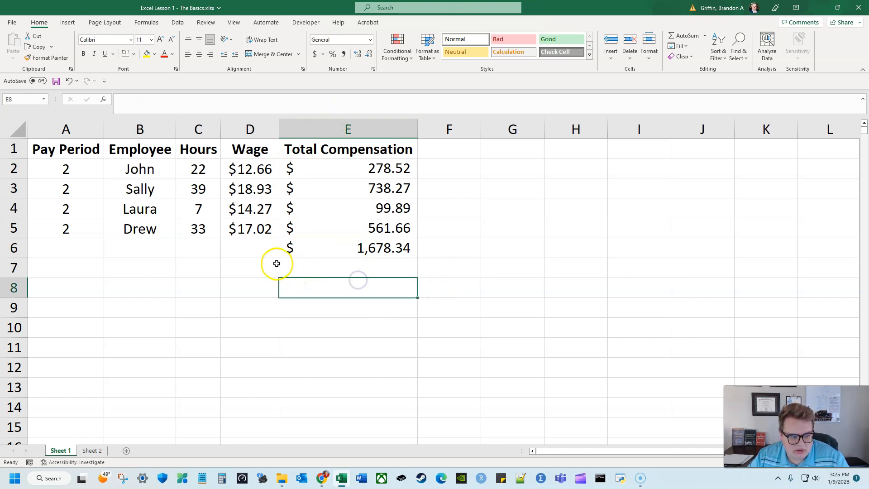
mouse_move(327, 248)
left_mouse_down()
mouse_move(101, 237)
mouse_move(91, 244)
mouse_move(334, 232)
left_mouse_up()
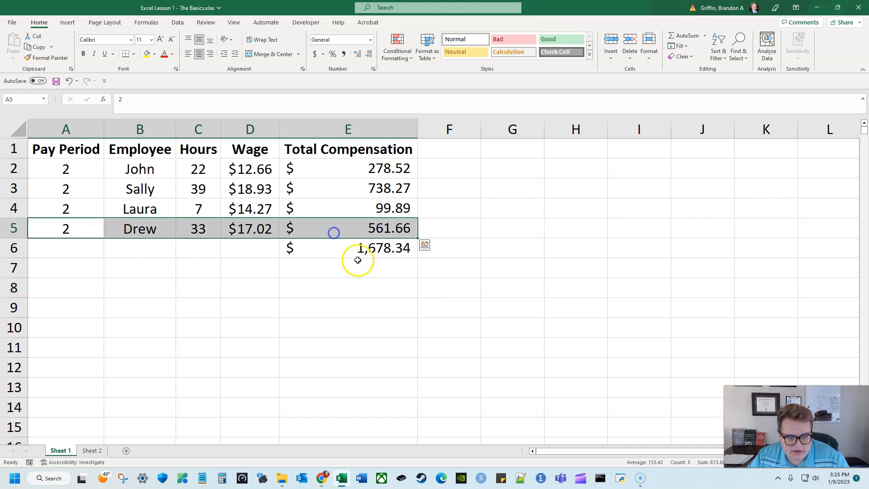
left_click(360, 249)
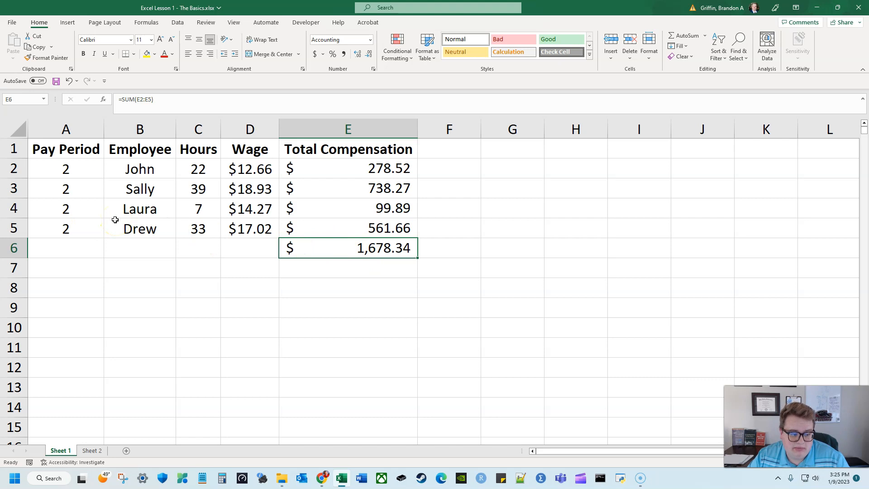
- Add a bottom border beneath the last employee's row, A5:E5, to separate the data from the summary row
left_click_drag(96, 221, 330, 229)
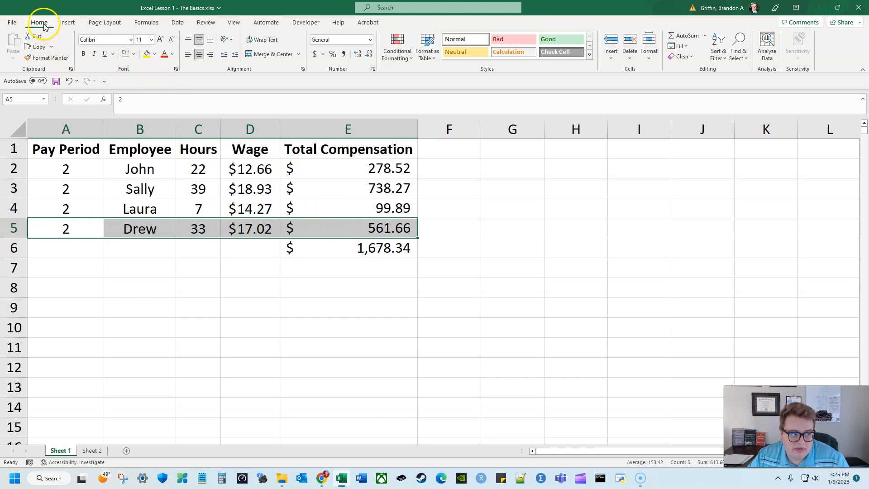
left_click(134, 54)
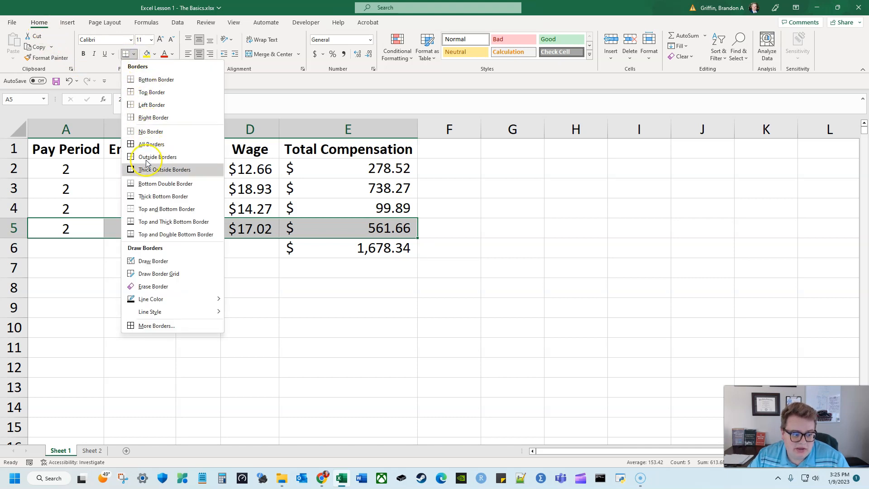
left_click(178, 79)
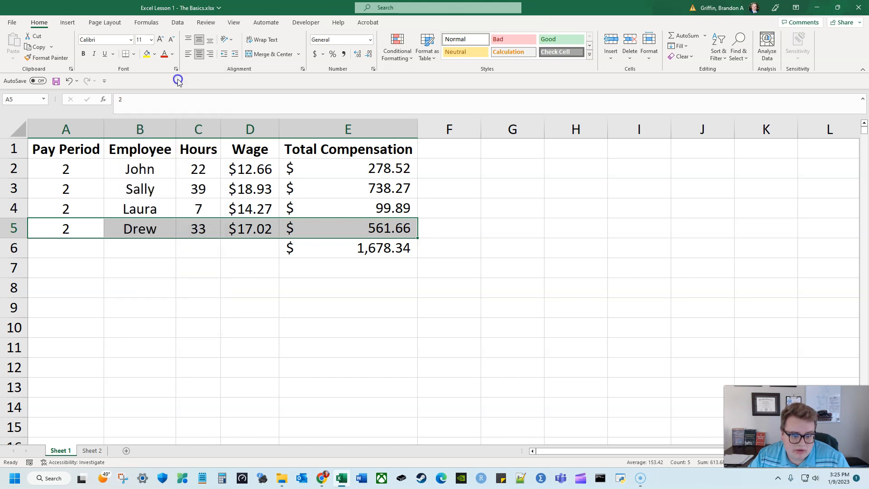
left_click(332, 283)
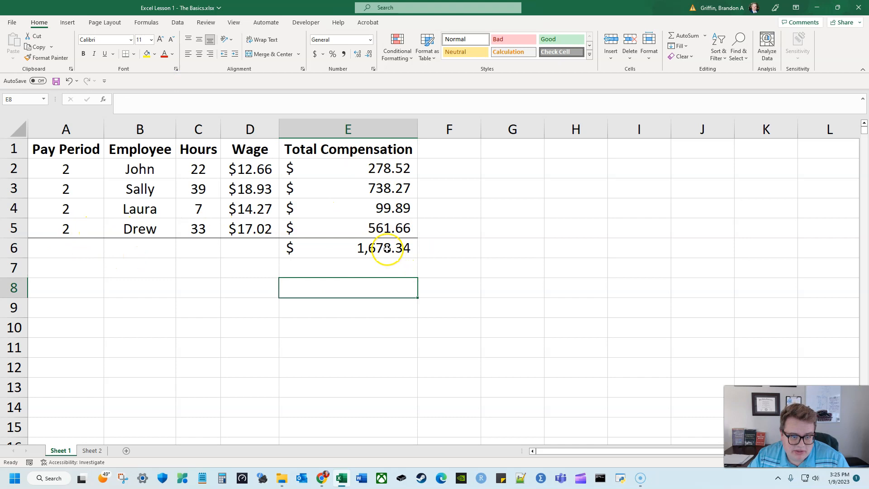
left_click(345, 246)
left_click_drag(351, 162, 66, 225)
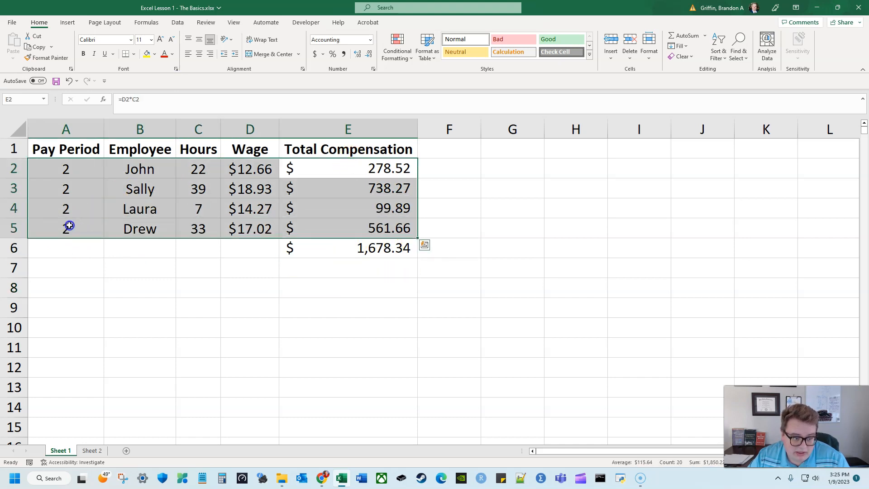
left_click(258, 274)
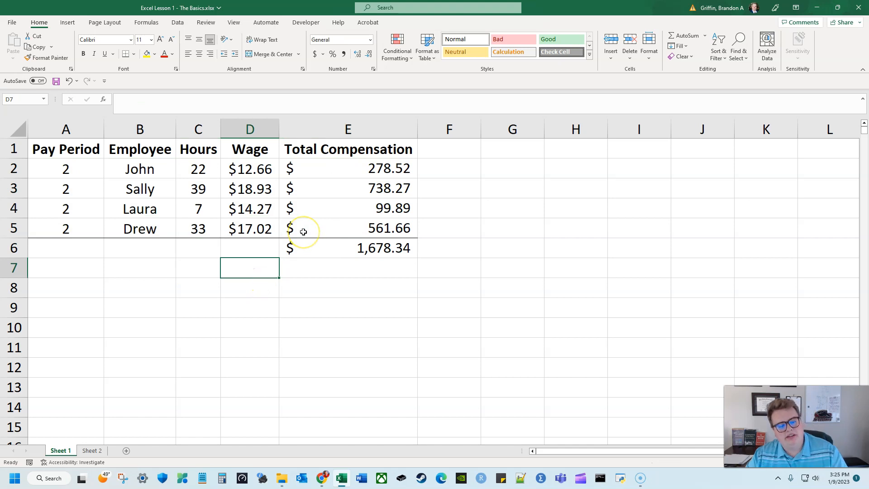
- Average the employees' hours in C6 with =AVERAGE(C2:C5) and review which cells the formula references
left_click(208, 247)
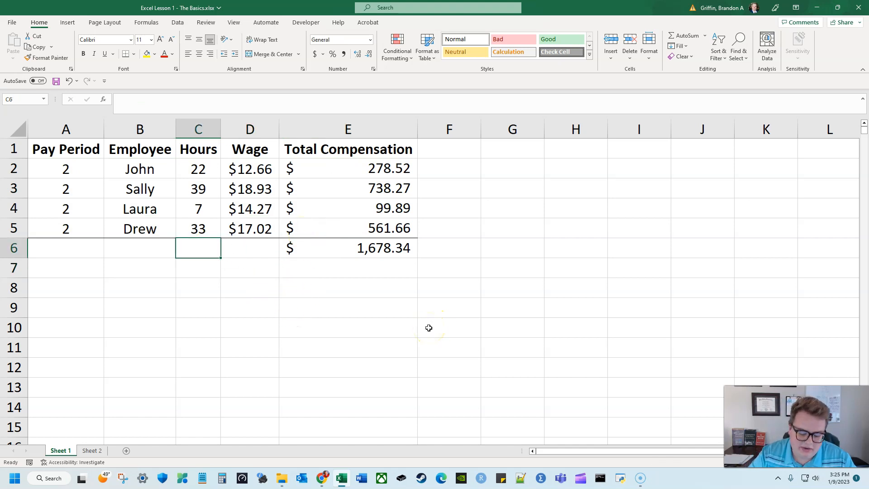
type("=average(")
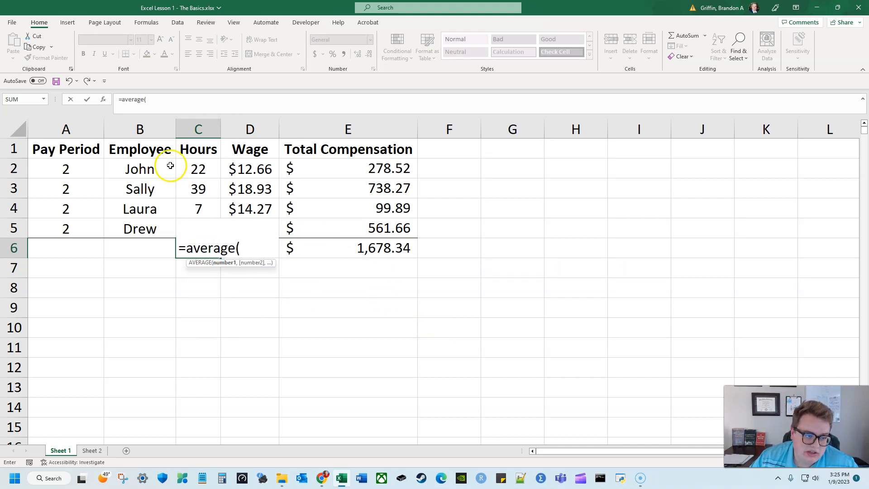
left_click_drag(199, 163, 193, 227)
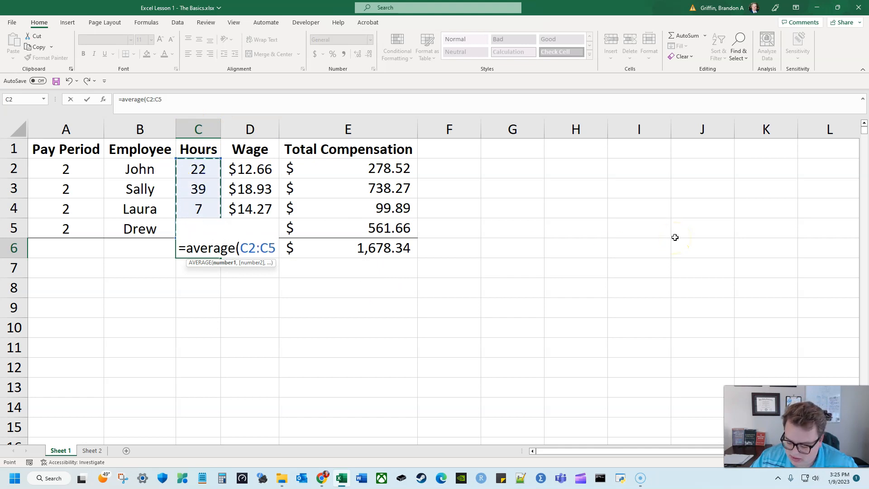
key("Return")
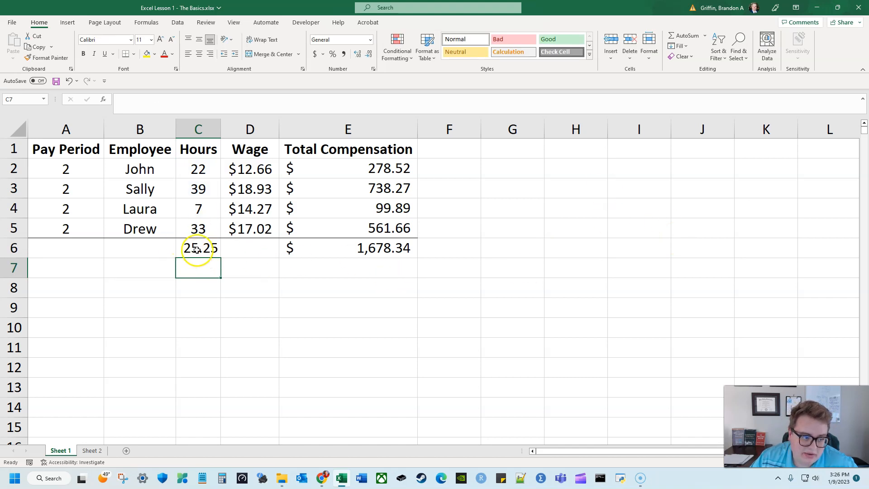
left_click(210, 246)
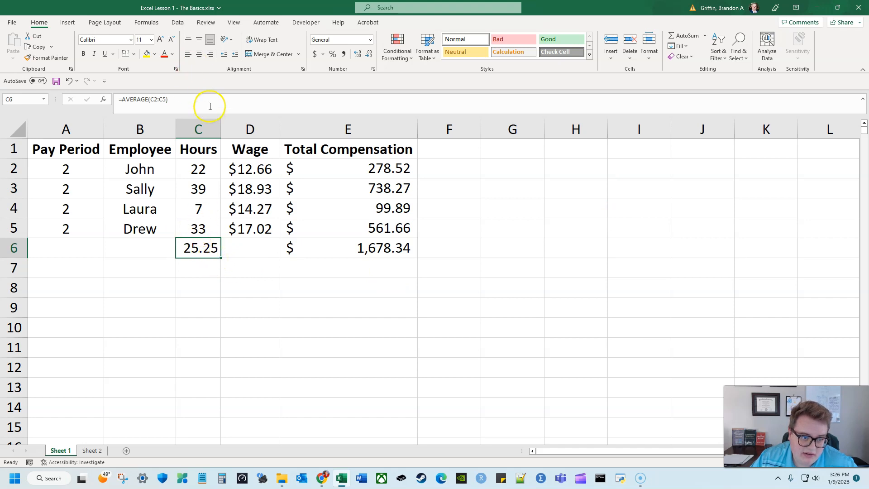
left_click(195, 101)
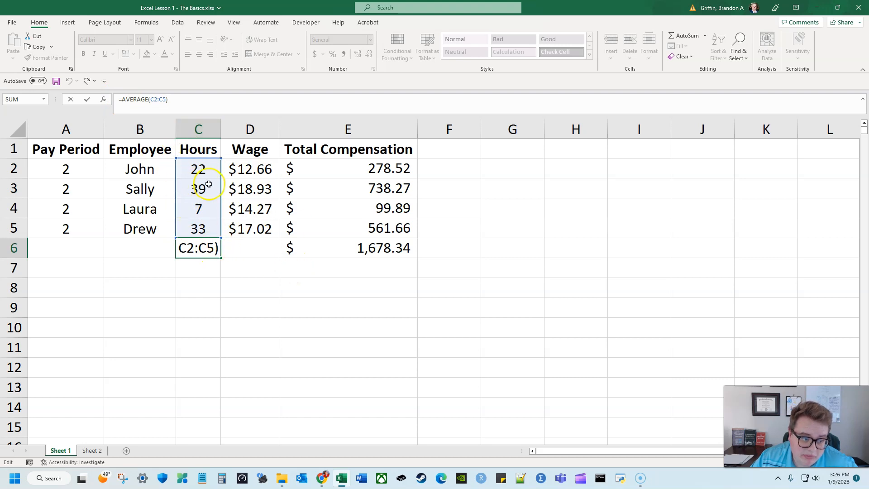
key("Return")
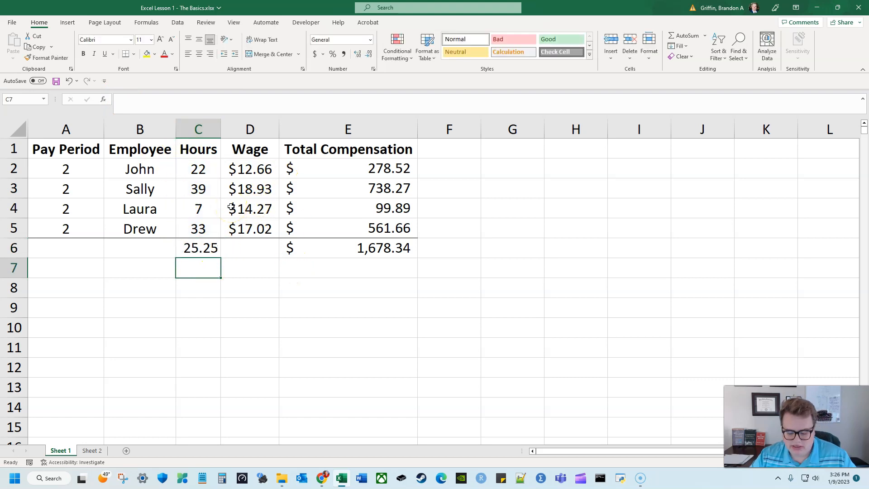
- Try copying the hours average formula from C6 into D6, and clear the pasted formula
key("Up")
key("ctrl+c")
key("Right")
key("ctrl+v")
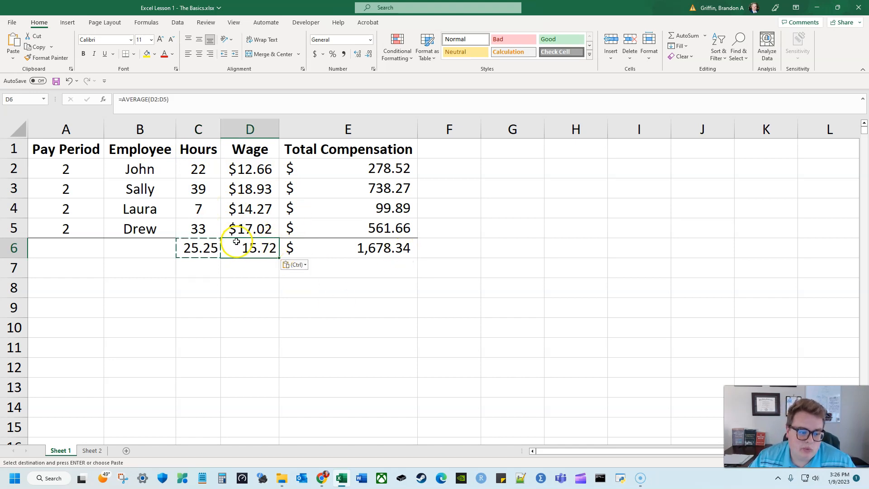
key("Delete")
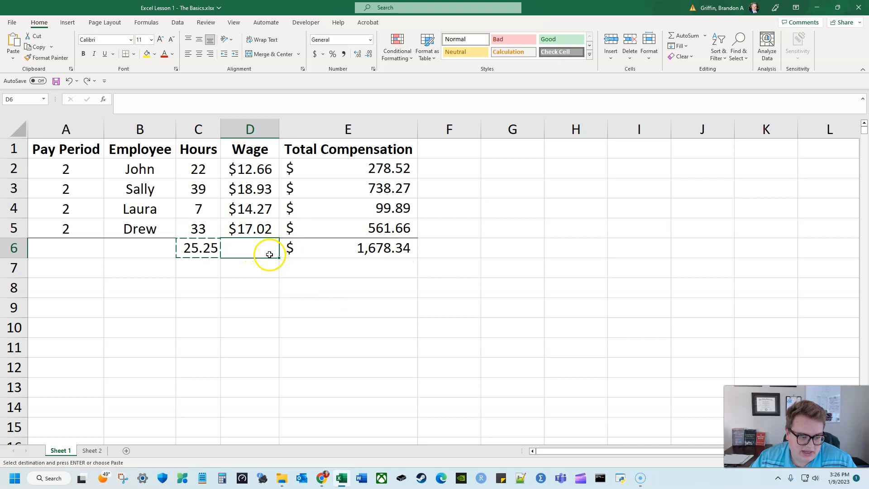
- Try extending the average formula from C6 across to D6 by filling
left_click(202, 250)
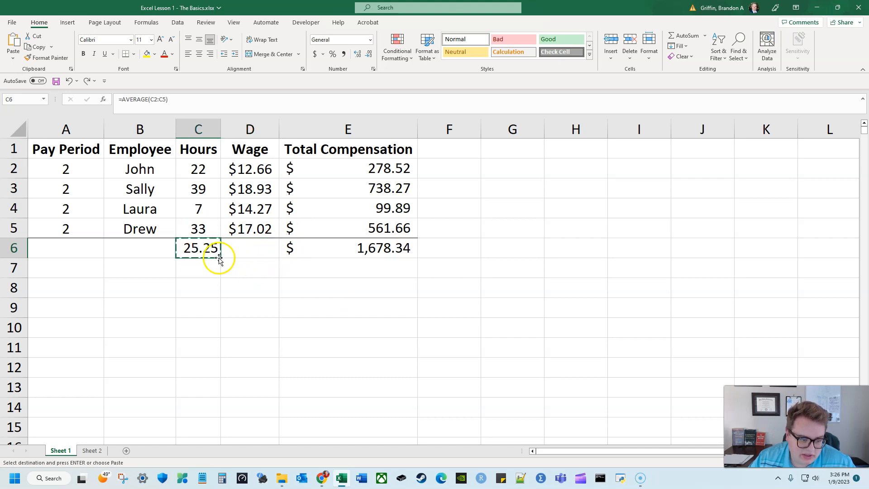
left_click_drag(221, 258, 272, 253)
left_click(306, 247)
- Try copying C6 and pasting it into D6 for the Wage column, and undo the paste
left_click(186, 248)
right_click(191, 248)
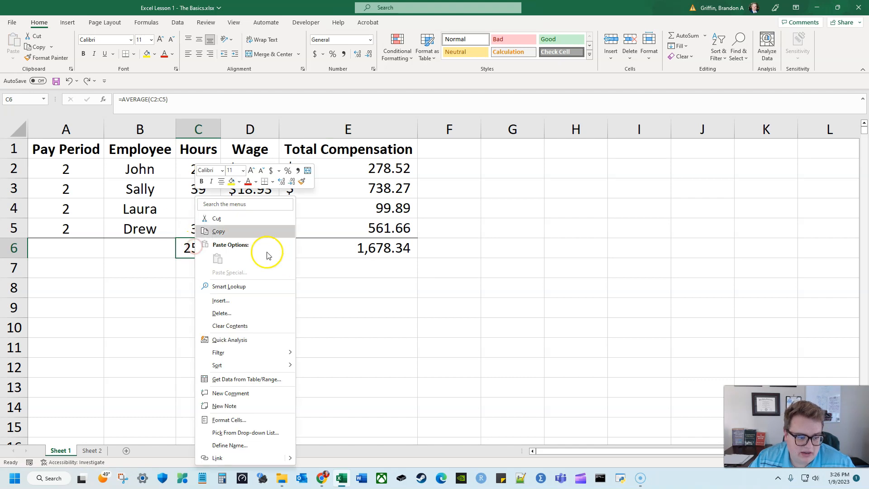
left_click(209, 234)
left_click(249, 250)
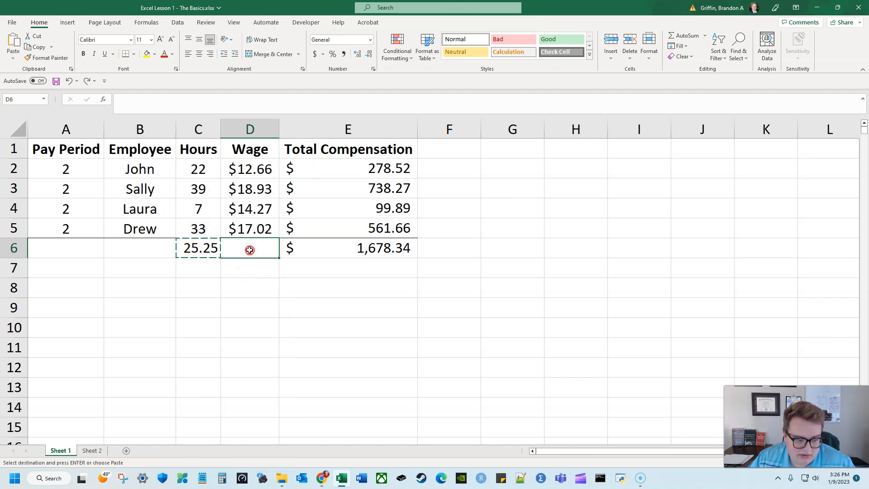
right_click(249, 249)
left_click(274, 258)
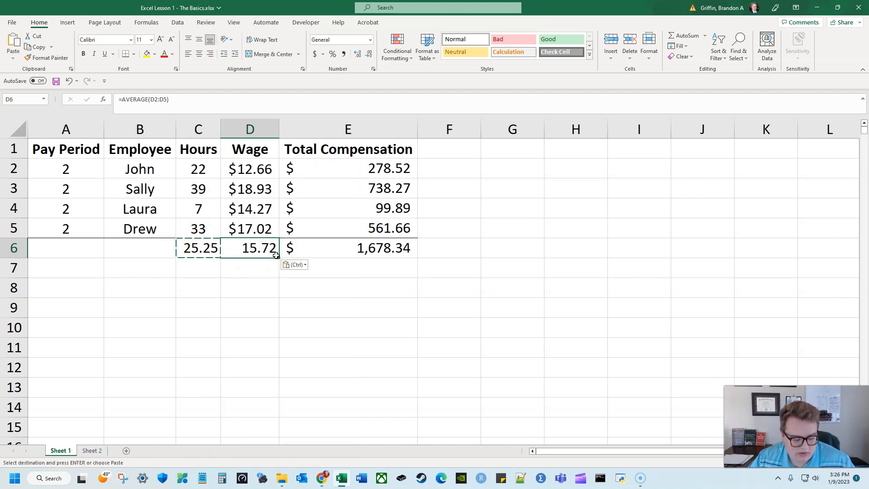
key("ctrl+z")
- Copy the average formula from C6 to D6 for the Wage column and apply the Accounting number format
right_click(199, 247)
left_click(225, 234)
left_click(246, 248)
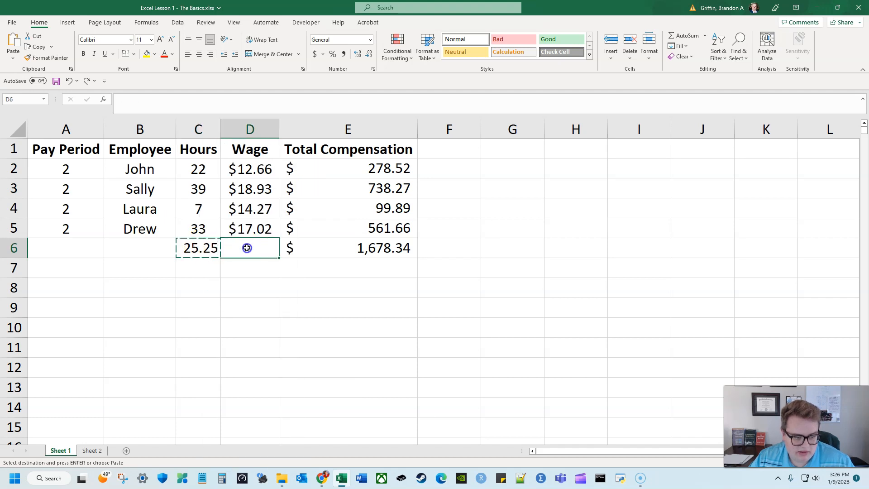
key("Return")
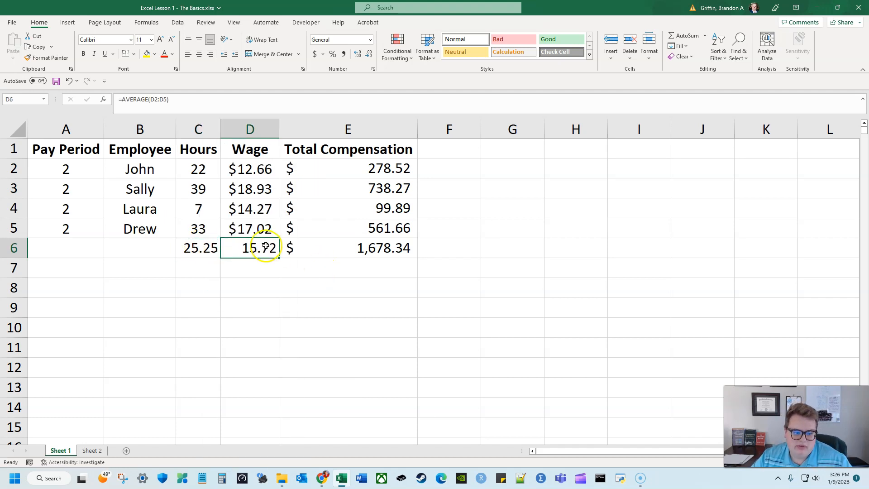
left_click(315, 54)
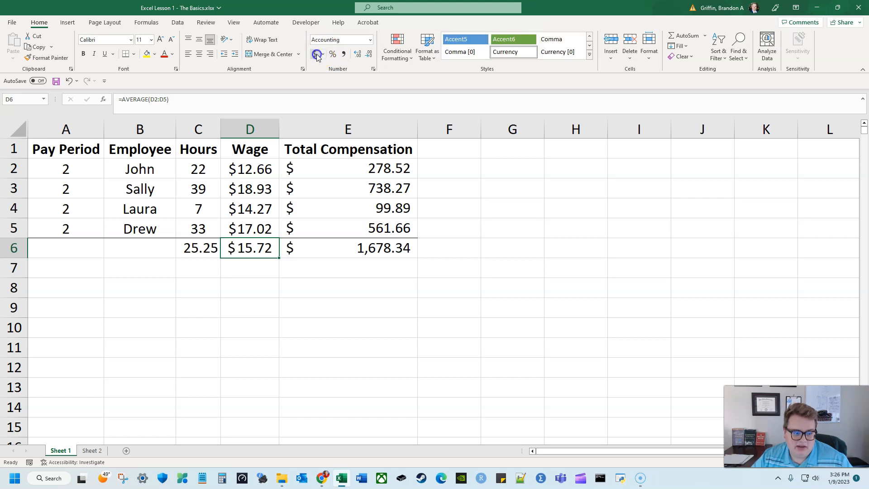
- Compare the average formula in C6 with the SUM formula in E6 beneath the employee data A2:E5
left_click(226, 256)
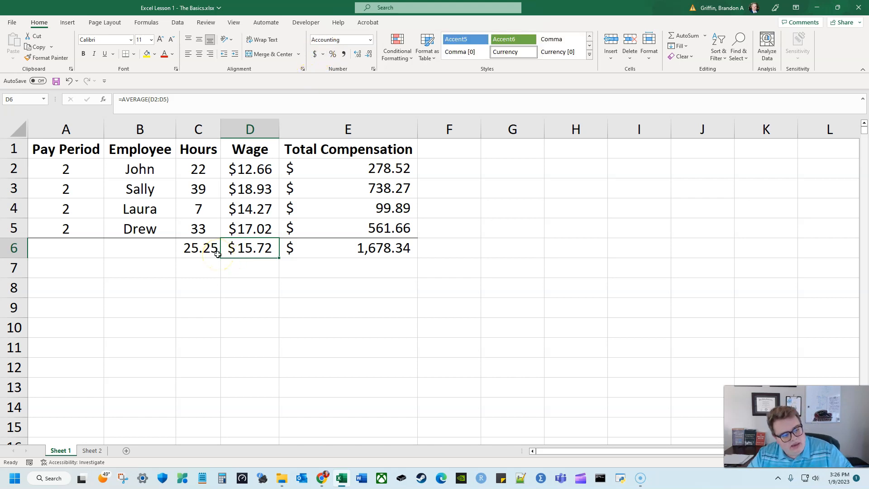
left_click_drag(91, 169, 383, 225)
left_click(211, 257)
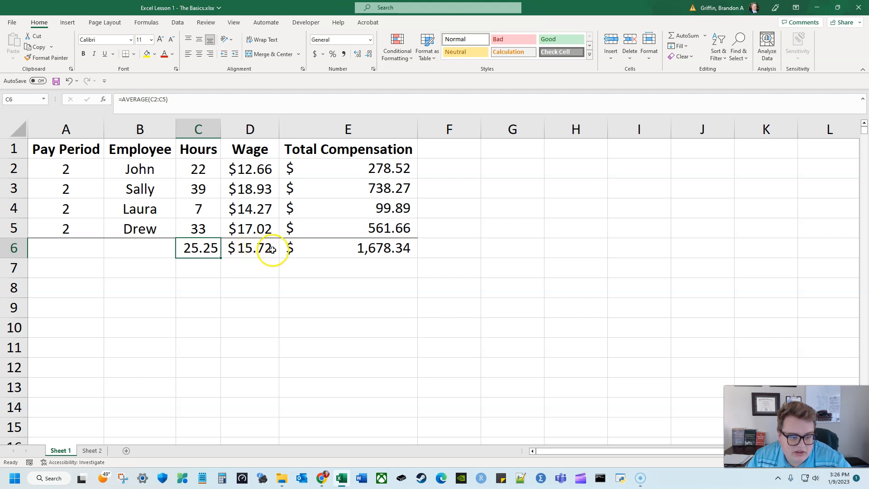
left_click(327, 253)
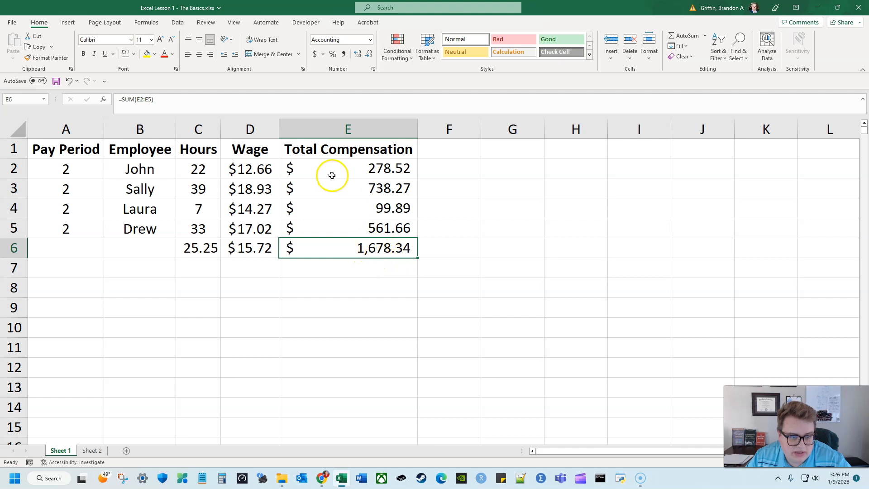
left_click(329, 249)
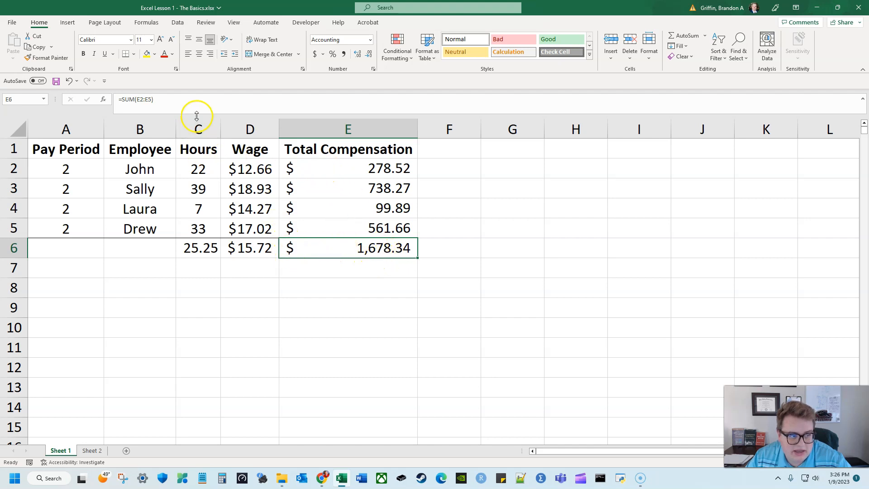
- Label the summary rows in the Employee column with Average in B6 and Sum in B7
left_click(155, 247)
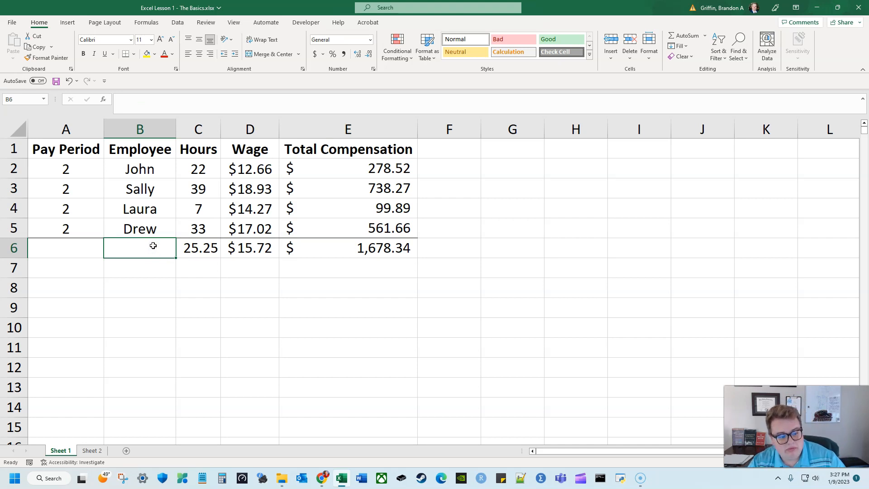
type("Average")
key("Return")
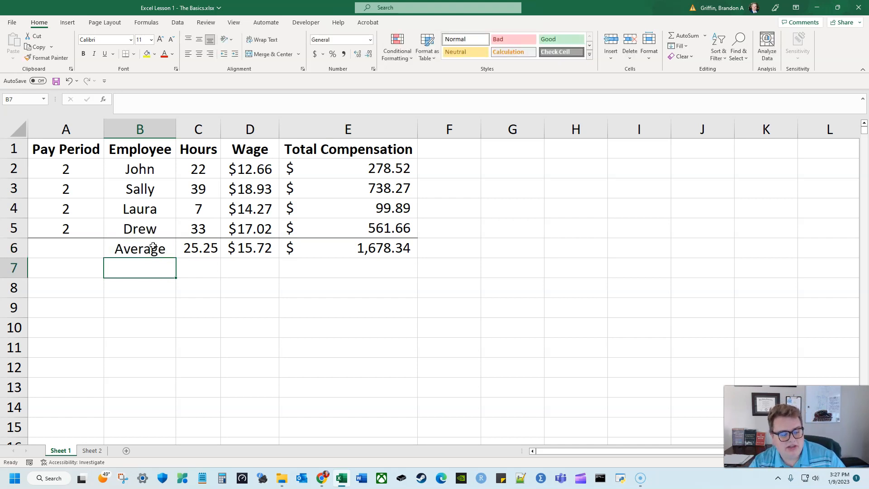
type("Sum")
key("Right")
- Replace the formula in E6 with =AVERAGE(E2:E5) to average the total compensation
key("Right")
key("Right")
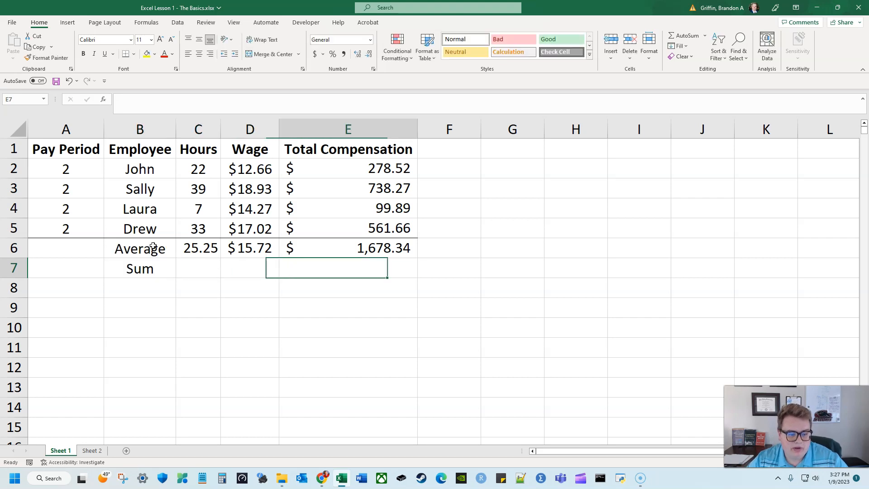
key("Up")
type("=average(")
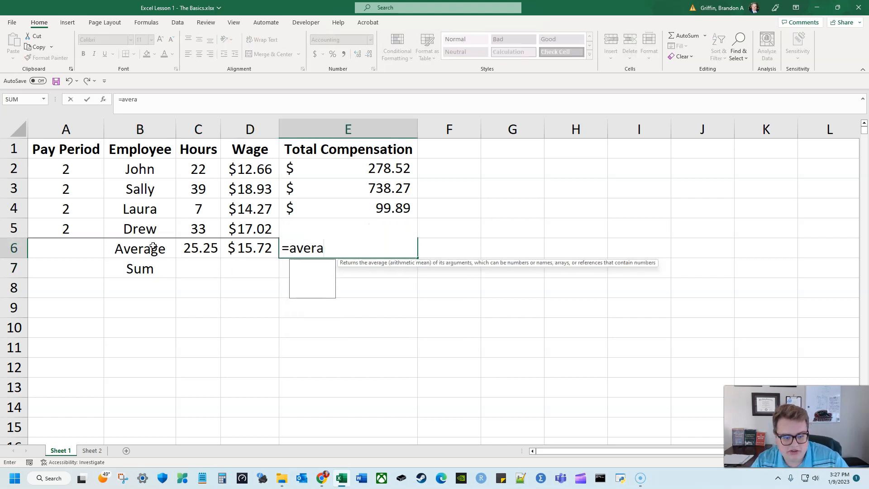
key("Up")
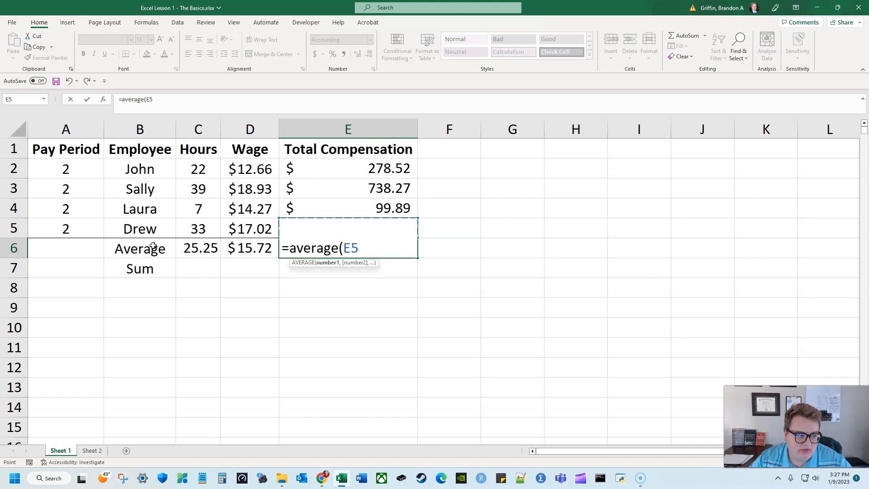
key("shift+Up")
key("shift+Up")
key("shift+Up")
key("Return")
- Total the employees' hours in C7 with =SUM(C2:C5), leaving out the average row
key("Left")
key("Left")
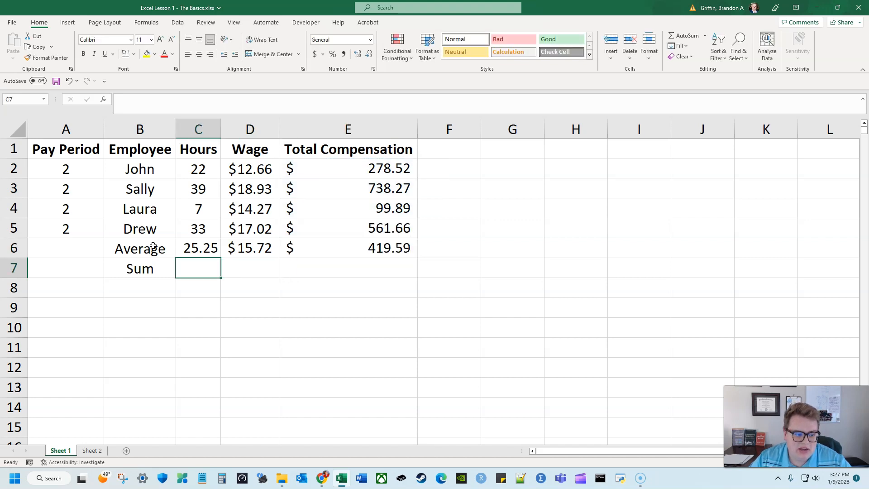
type("=sum(")
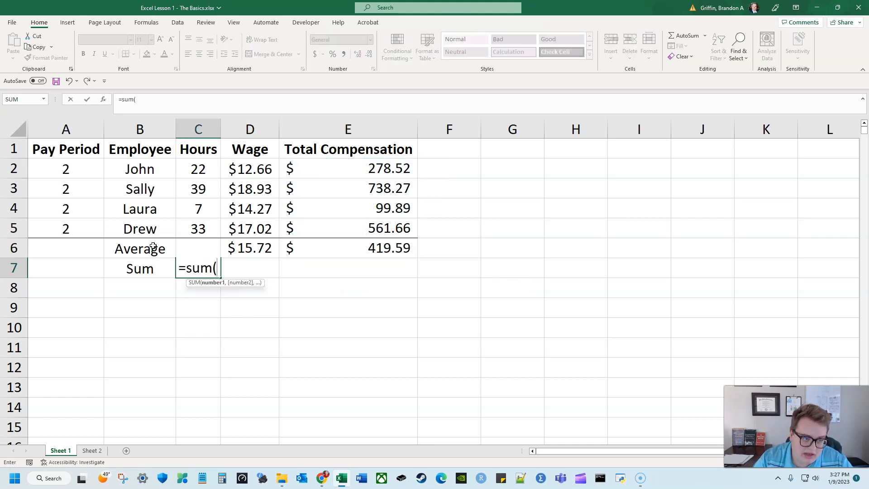
key("Up")
key("Up")
key("shift+Up")
key("shift+Up")
key("shift+Up")
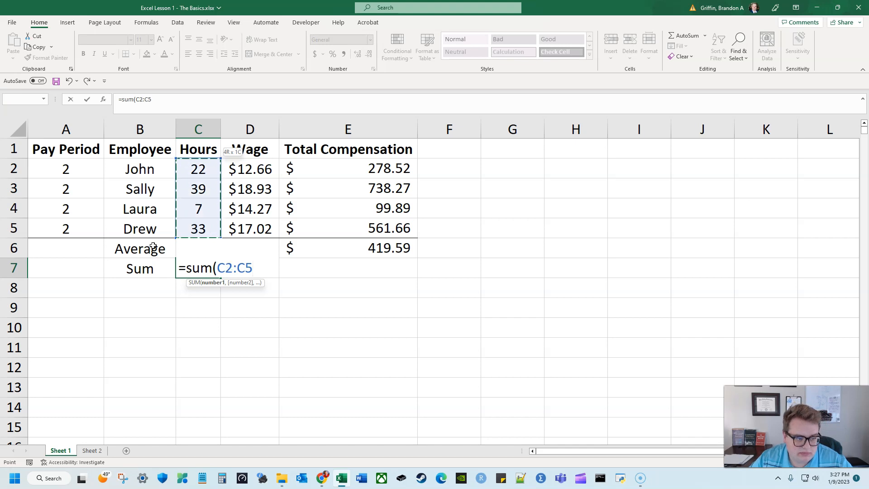
key("Return")
key("Up")
key("Right")
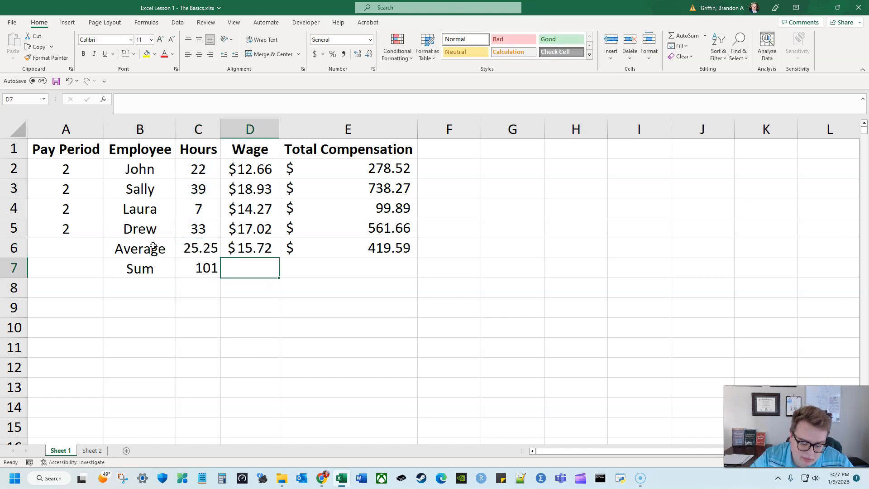
- Total the employees' wages in D7 with =SUM(D2:D5), leaving out the average row
type("=sum(")
key("Up")
key("Up")
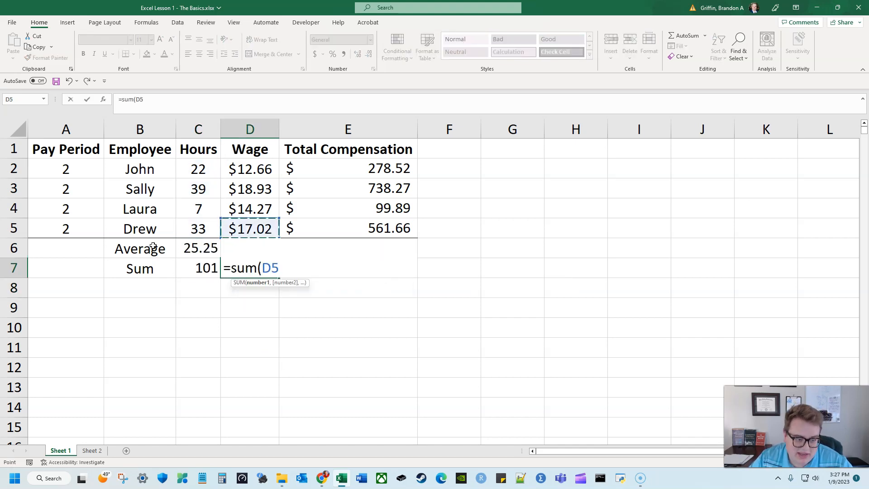
key("shift+Up")
key("shift+Up")
key("shift+Up")
key("Return")
key("Up")
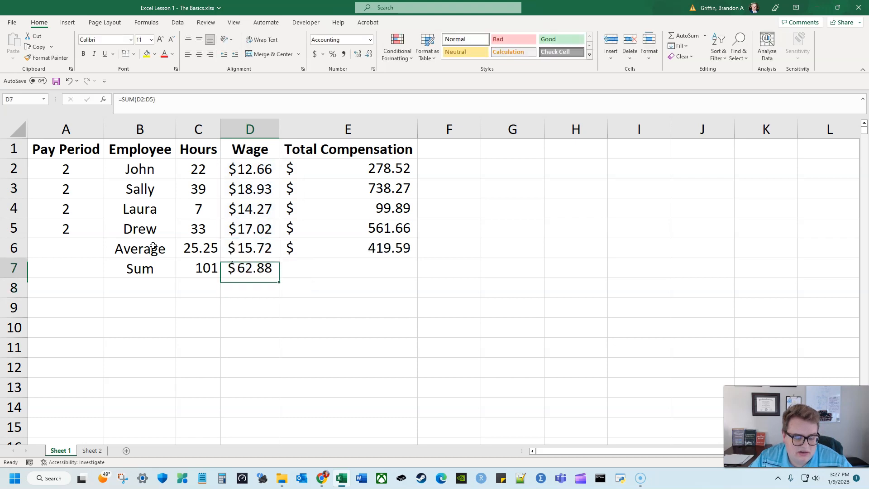
- Examine the individual wages in D2:D5 against the average and sum formulas beneath them
key("Up")
key("Up")
key("Up")
key("Up")
key("Up")
key("Down")
key("Down")
key("Down")
key("Down")
key("Down")
key("Up")
key("Up")
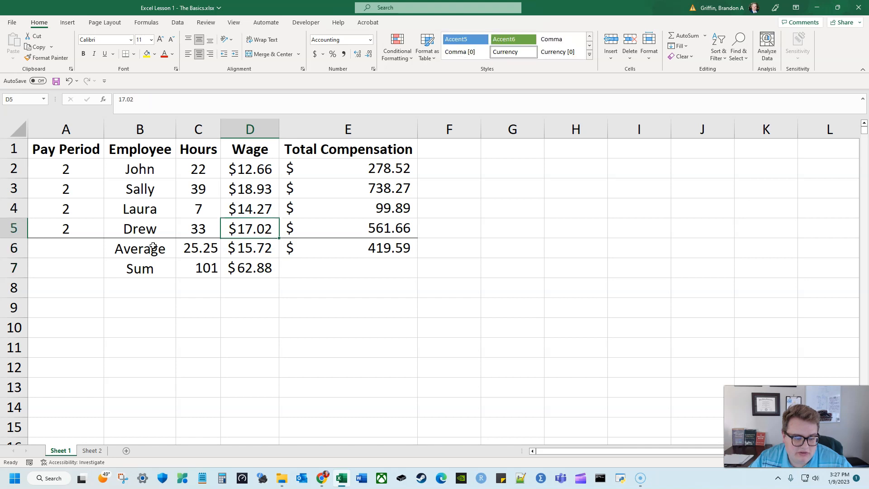
key("Up")
key("Up")
key("Up")
key("Down")
key("Down")
key("Down")
key("Down")
key("Down")
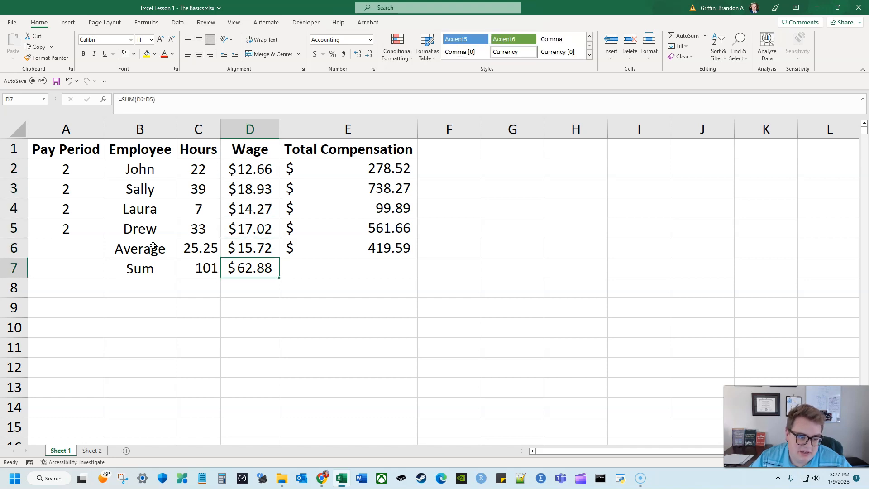
- Clear the wage sum from D7
key("Delete")
key("Up")
key("Down")
key("Left")
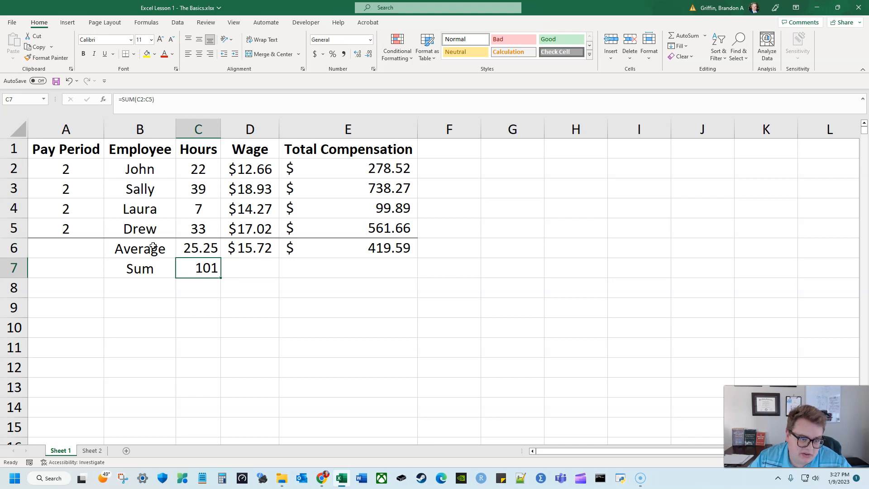
- Total the employees' compensation in E7 with =SUM(E2:E5), leaving out the average row
key("Right")
key("Right")
type("=sum(")
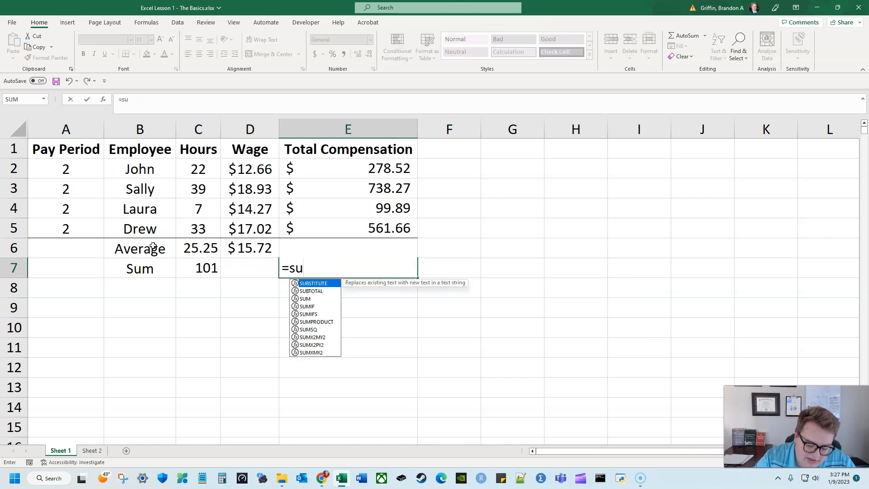
key("Up")
key("Up")
key("shift+Up")
key("shift+Up")
key("shift+Up")
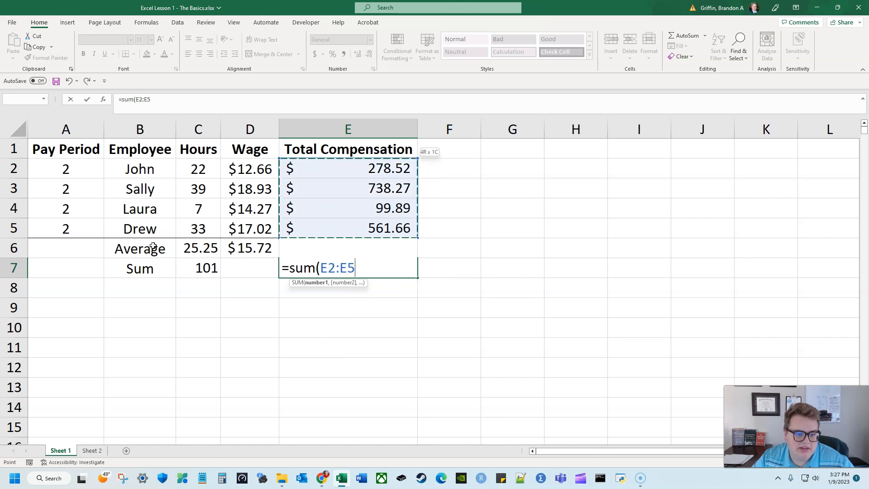
key("Return")
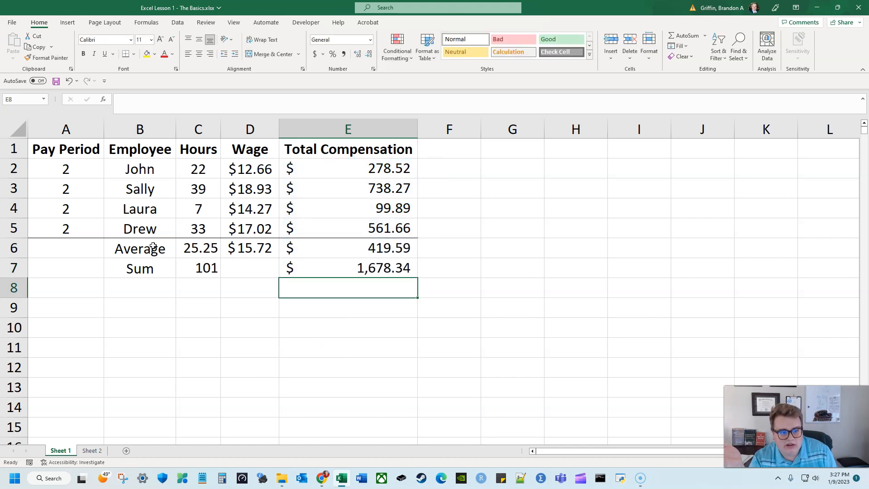
key("Up")
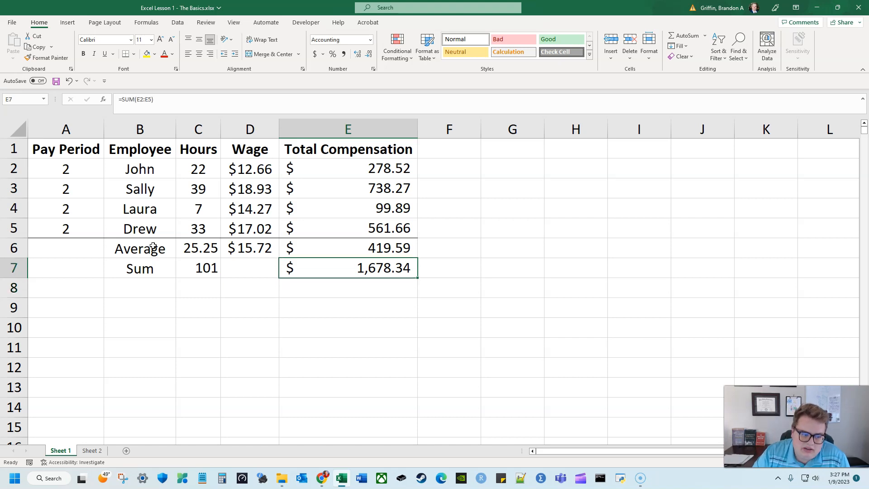
- Examine the Wage column beside the employees and hours to consider whether a wage sum is meaningful
key("Left")
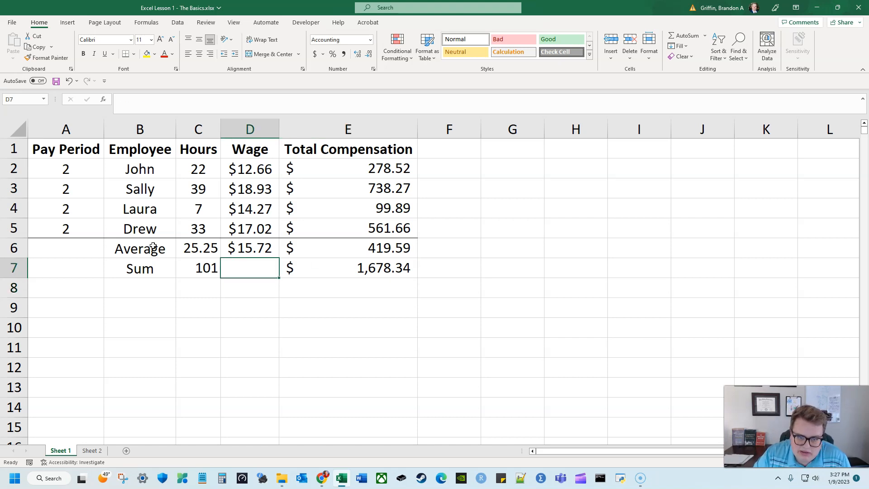
key("Up")
key("Up")
key("Up")
key("Up")
key("Up")
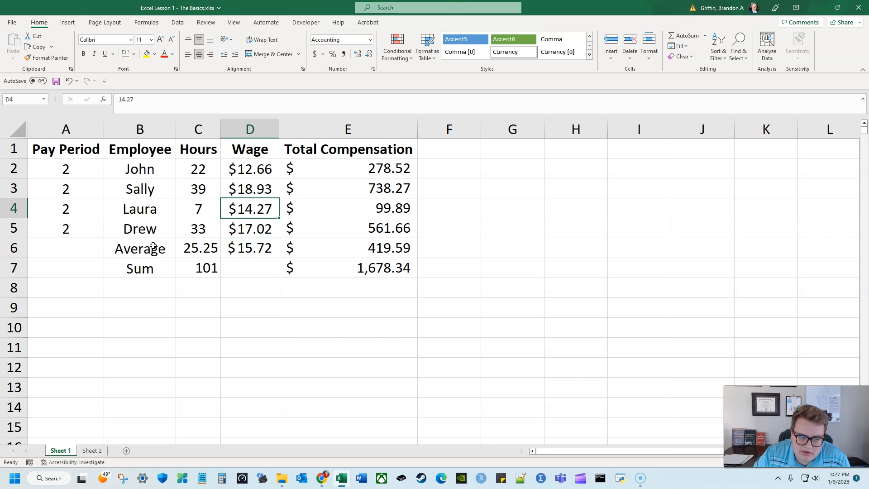
key("Left")
key("Left")
key("Down")
key("Down")
key("Down")
key("Down")
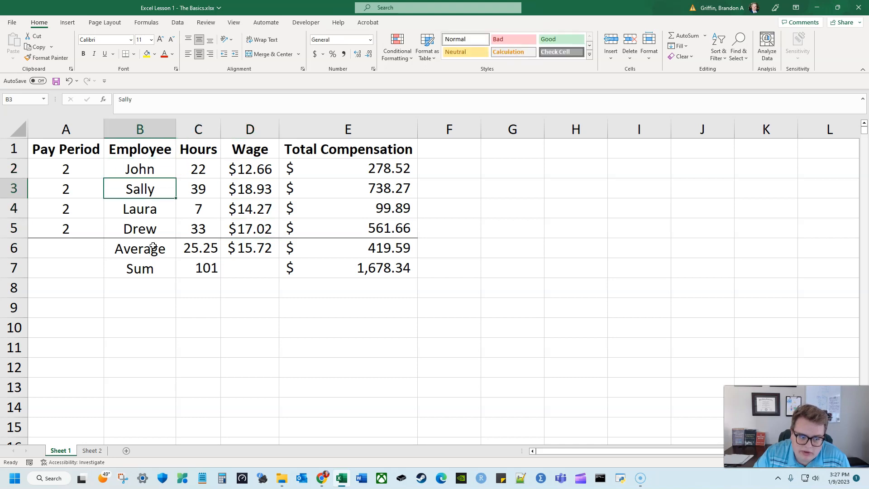
key("Right")
key("Right")
key("Down")
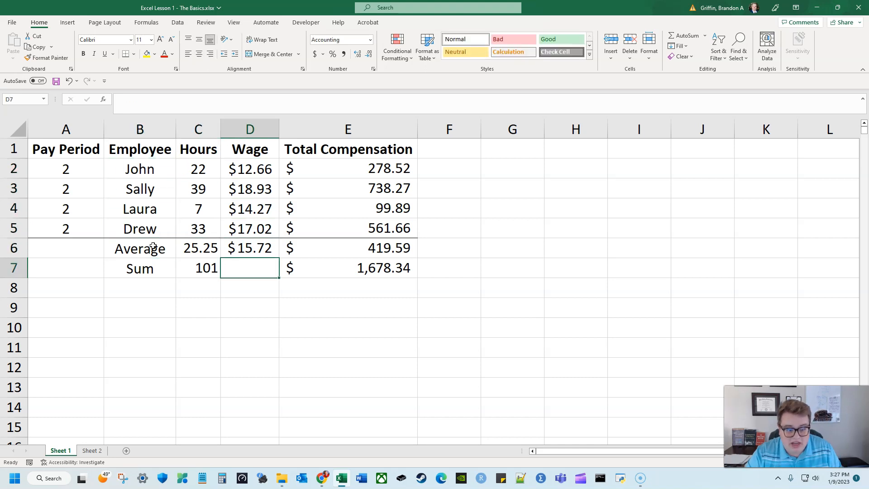
- Enter =SUM(D2:D5) in D7 to fill in the wage sum again
type("=sum(")
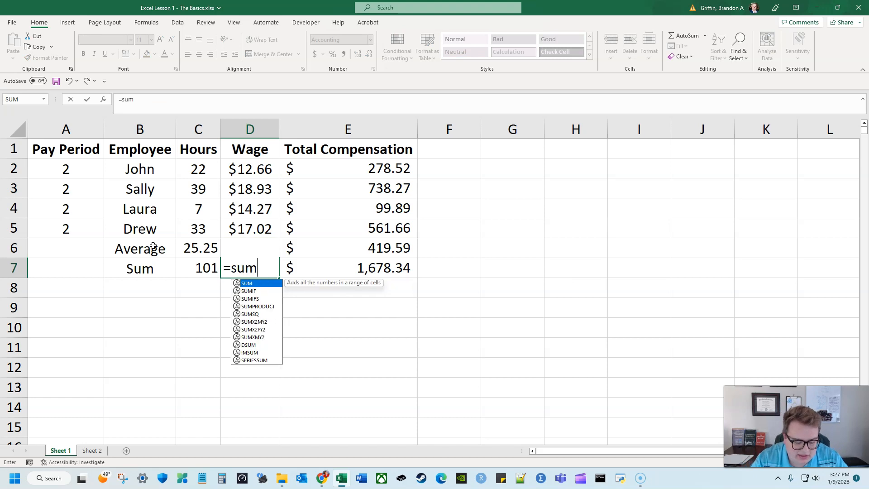
key("Up")
key("Up")
key("Up")
key("Down")
key("shift+Up")
key("shift+Up")
key("shift+Up")
key("Return")
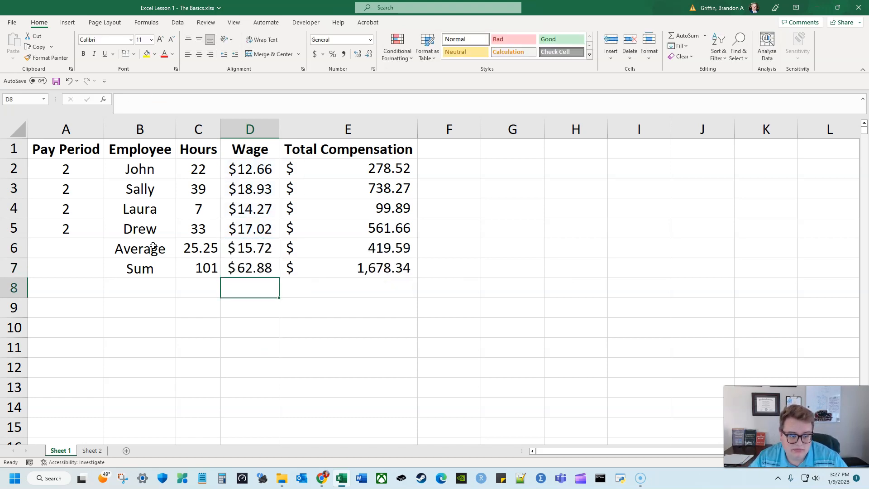
- Multiply the summed hours by the summed wages in C8 with =C7*D7
key("Up")
key("Left")
key("Down")
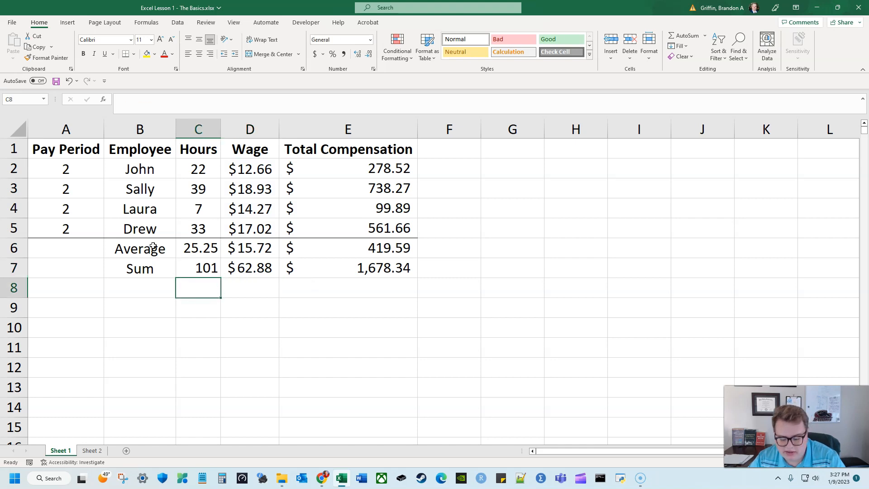
type("=")
key("Up")
type("*")
key("Up")
key("Right")
key("Return")
- Clear the product in C8, then undo both the clearing and the formula entry
key("Up")
key("Delete")
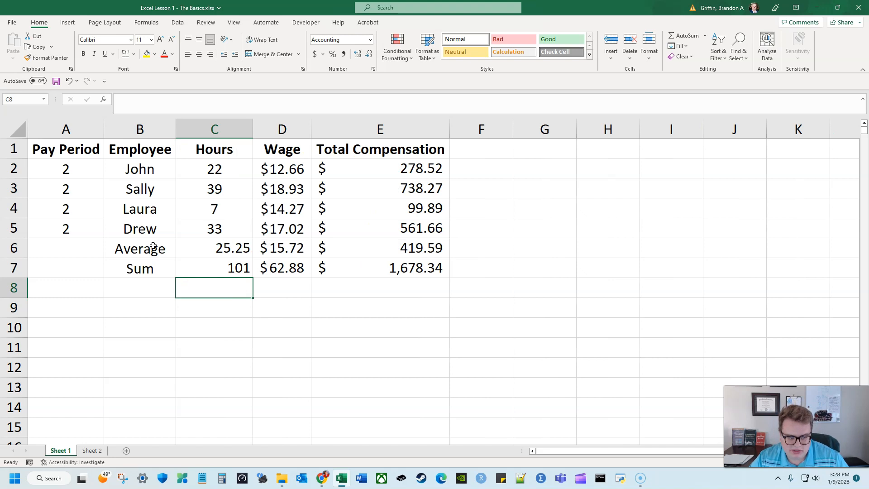
key("ctrl+z")
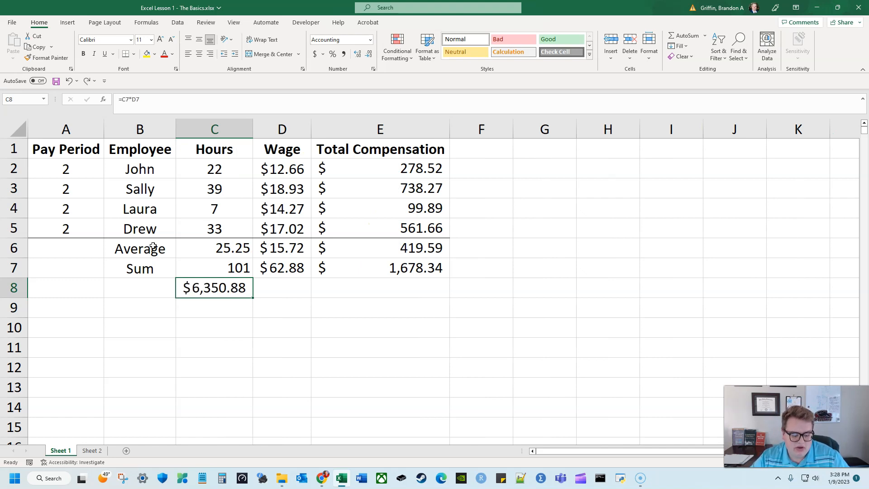
key("ctrl+z")
- Review the entries in the Average and Sum rows beneath the employee data
key("Up")
key("Up")
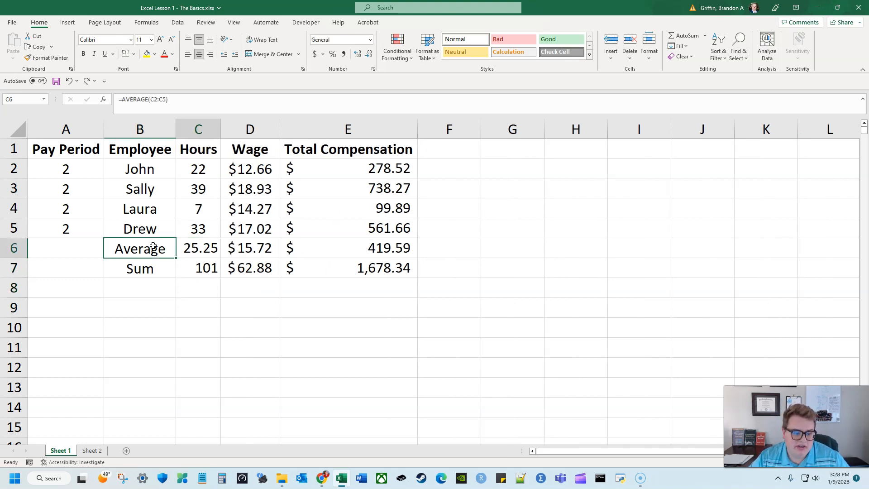
key("Right")
key("Right")
key("Down")
key("Left")
key("Left")
key("Left")
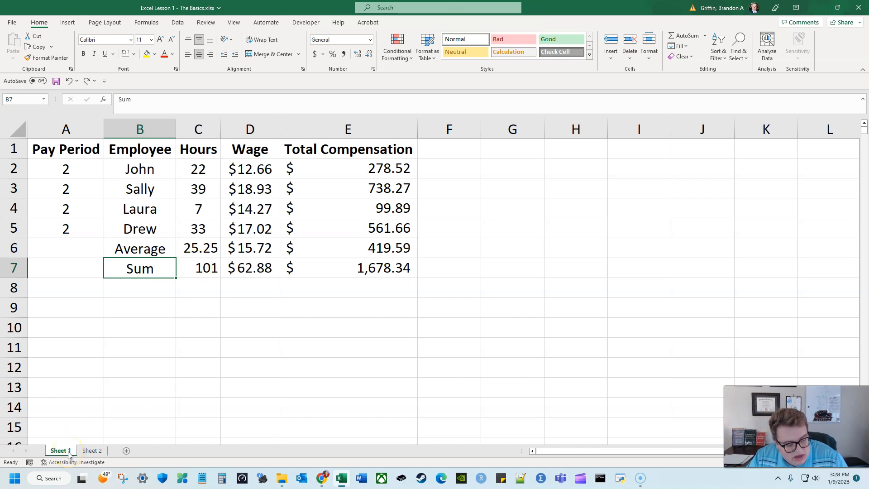
- Select the payroll data A1:E5 and rename its worksheet from Sheet 1 to Period 2
left_click_drag(88, 153, 373, 232)
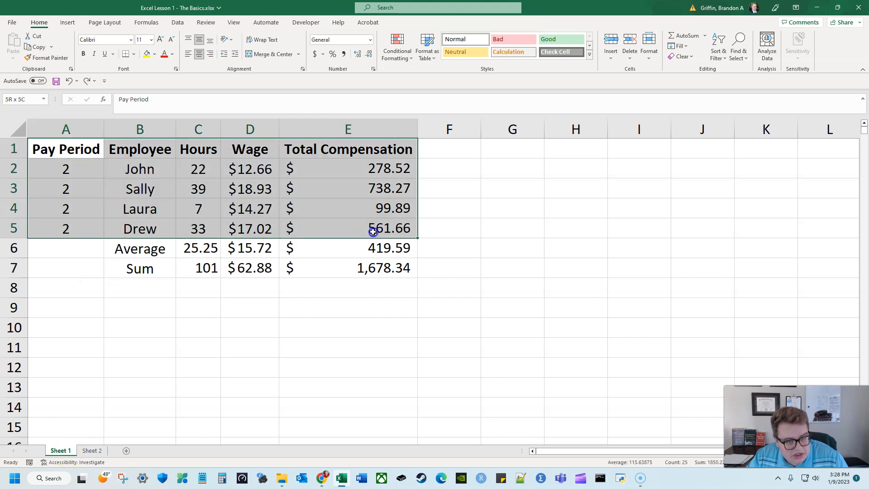
left_click(61, 450)
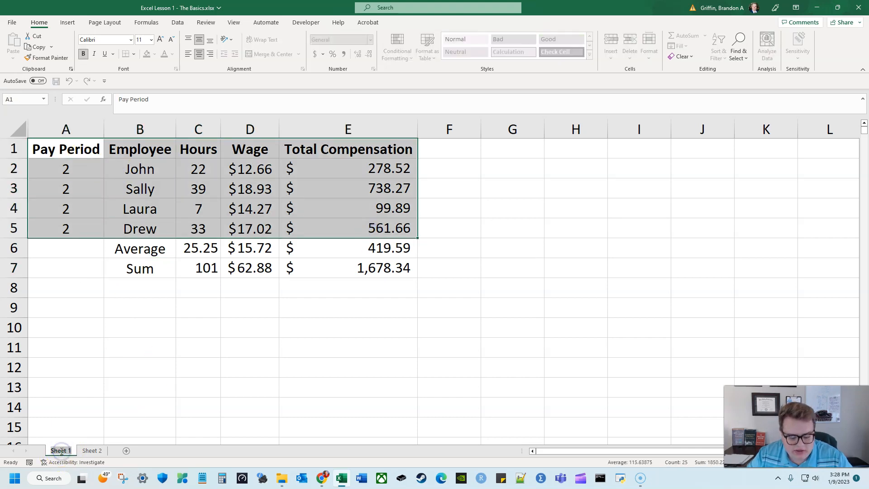
type("Period 2")
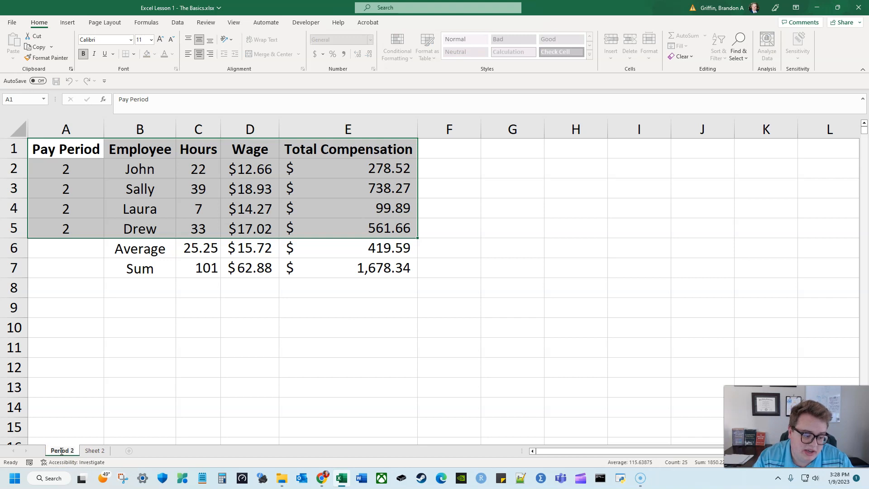
key("Return")
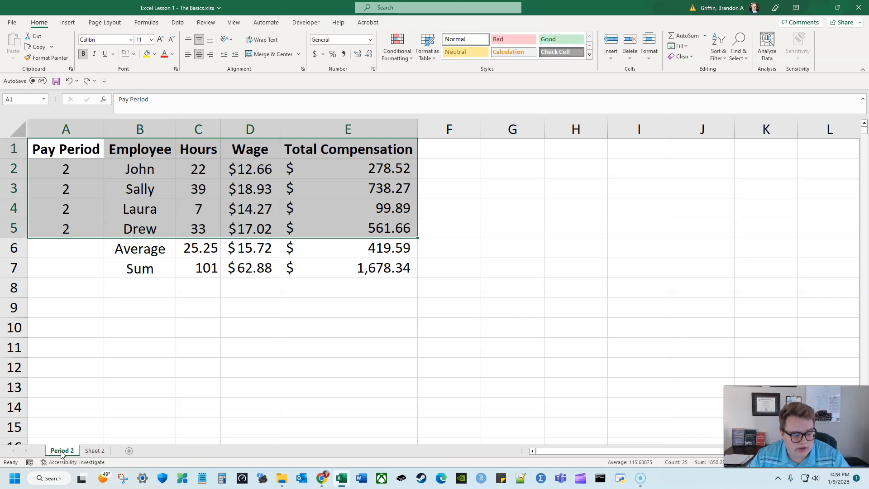
- Open the Period 2 worksheet's name for editing again, using the Rename command the second time
double_click(68, 451)
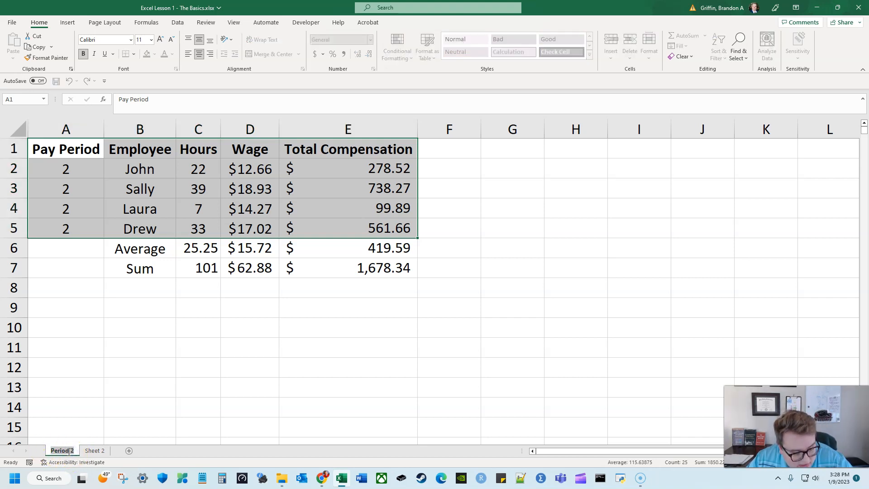
left_click(72, 450)
left_click(79, 430)
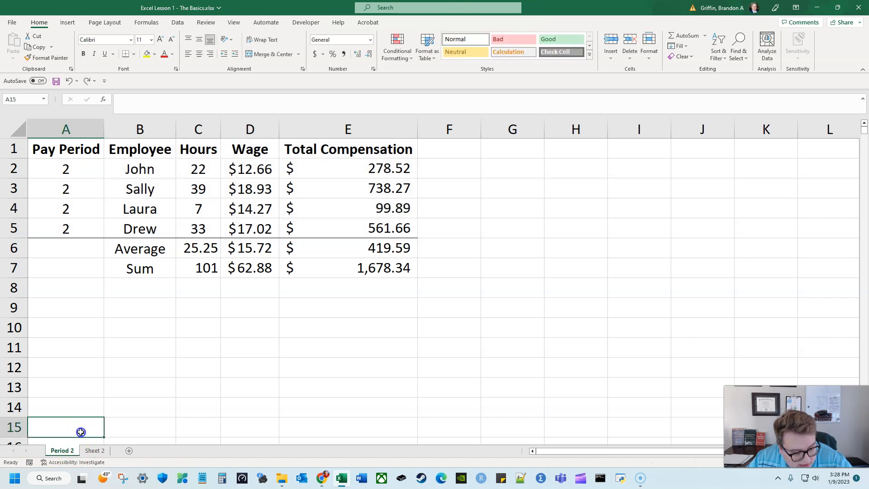
right_click(72, 450)
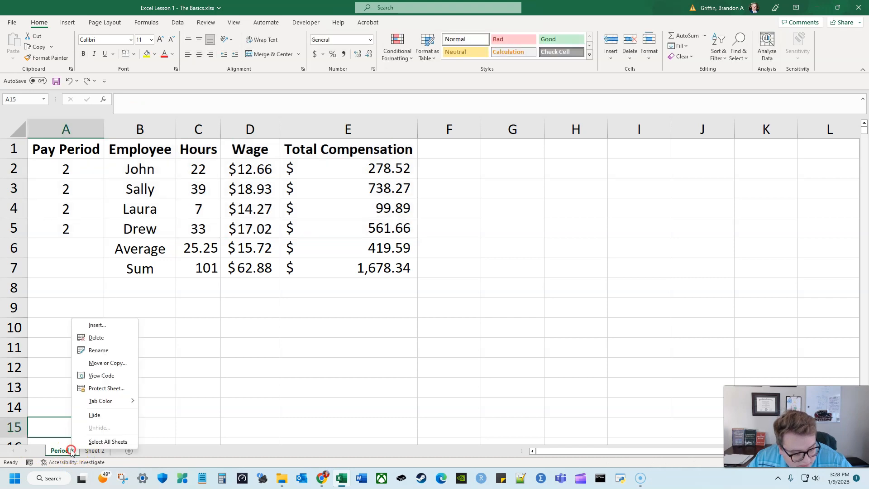
left_click(108, 352)
key("Return")
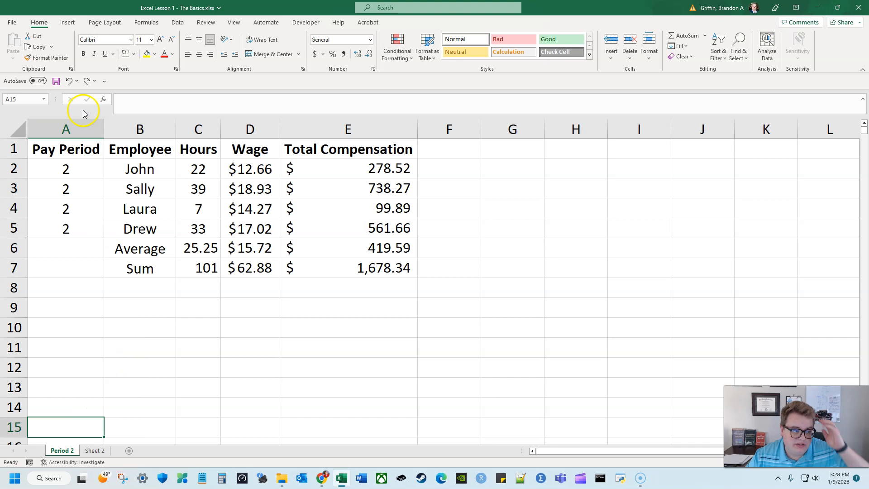
- Switch to Sheet 2 and enlarge its view to 190%
left_click(86, 148)
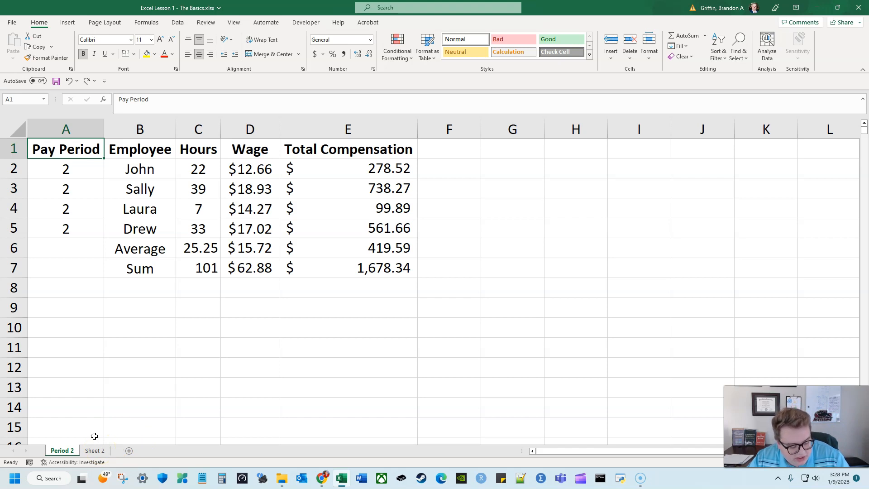
left_click(95, 450)
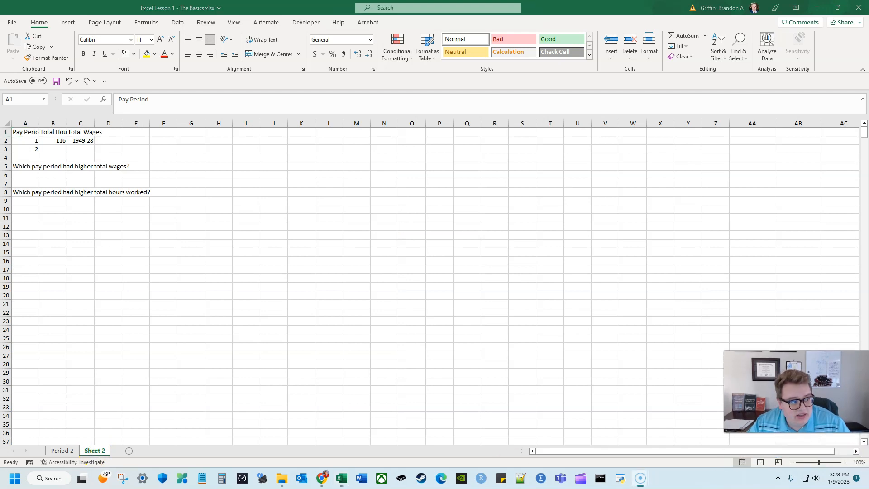
left_click(845, 462)
left_click(845, 461)
left_click(845, 461)
left_click(845, 462)
left_click(845, 462)
left_click(845, 462)
left_click(845, 461)
left_click(845, 462)
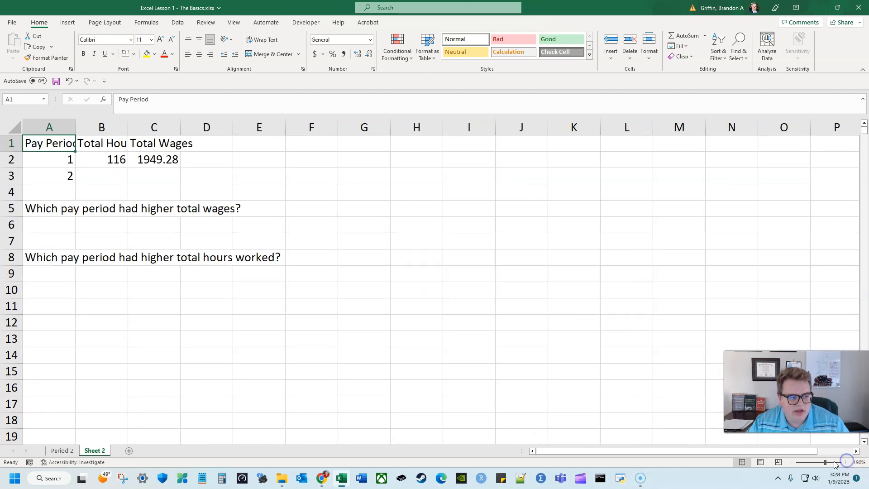
- Widen columns A, B and C until the Pay Period, Total Hours and Total Wages headings fit
left_click(61, 147)
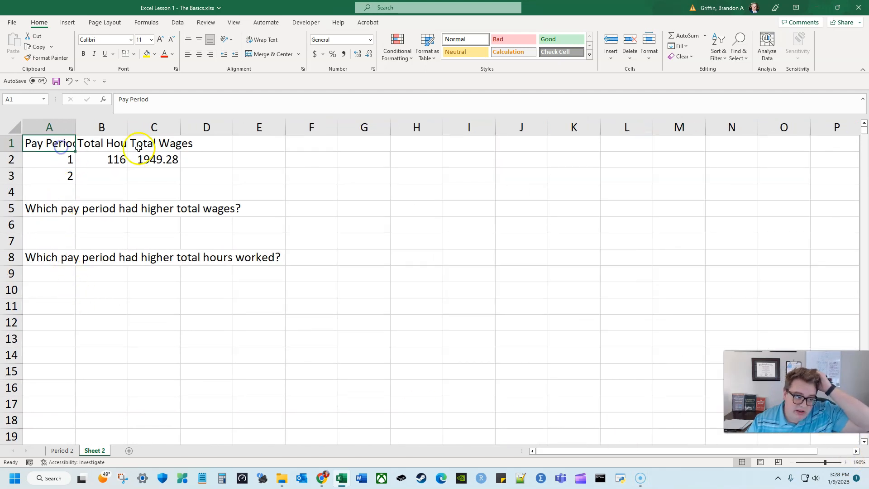
left_click(121, 143)
left_click(141, 145)
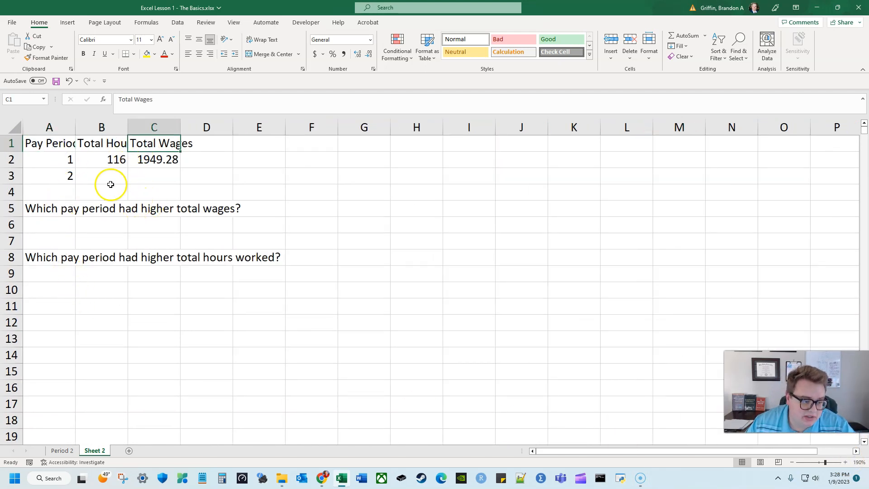
left_click(68, 155)
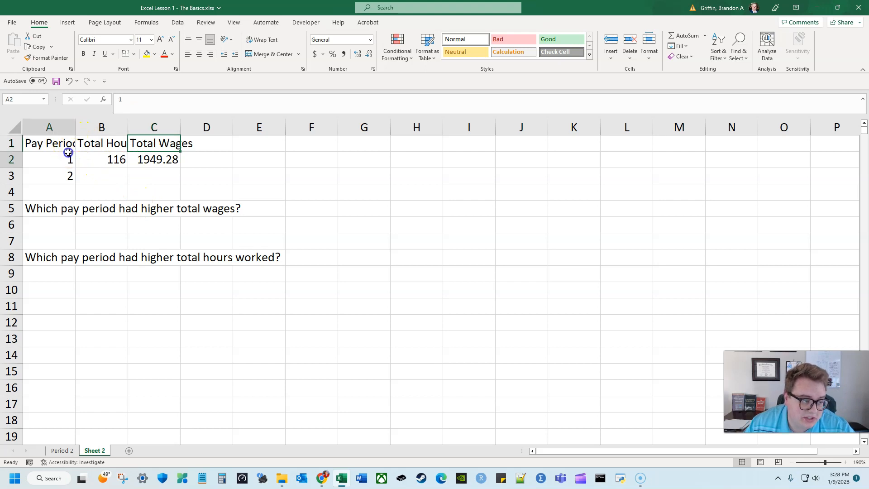
left_click(61, 130)
double_click(76, 127)
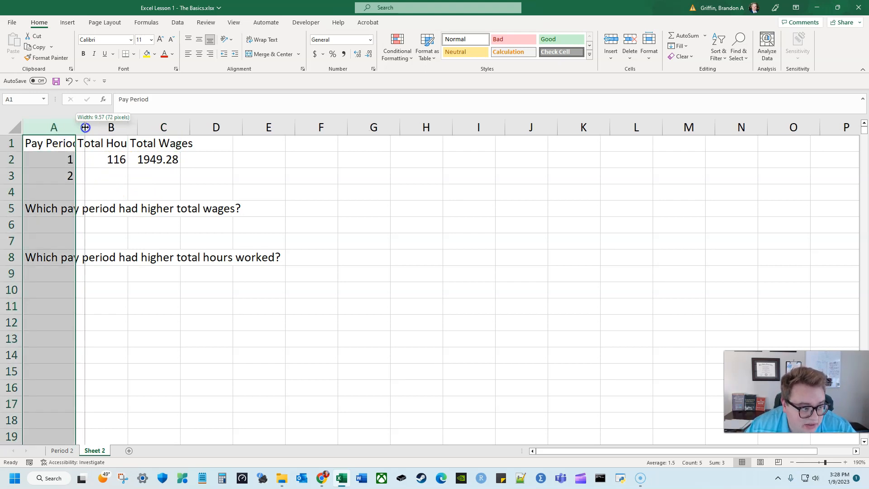
left_click(124, 130)
double_click(138, 128)
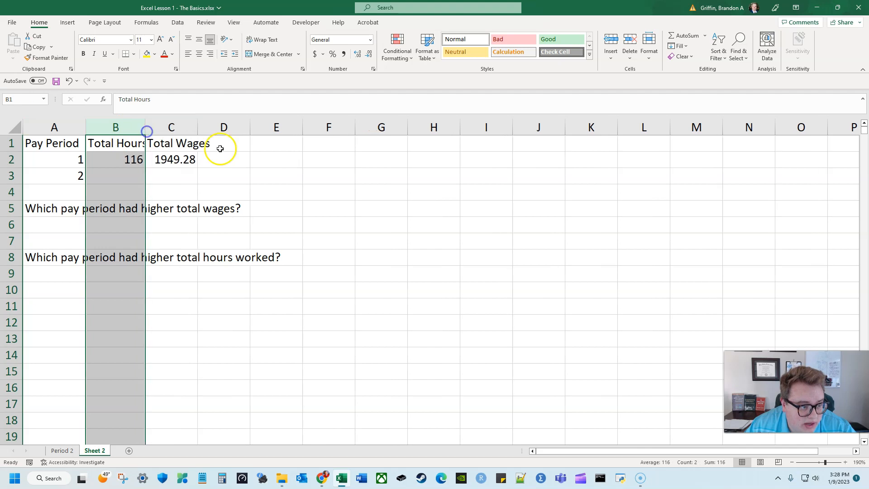
mouse_move(145, 128)
left_mouse_down()
mouse_move(158, 131)
mouse_move(151, 128)
left_mouse_up()
left_click(181, 128)
left_click_drag(202, 126, 217, 124)
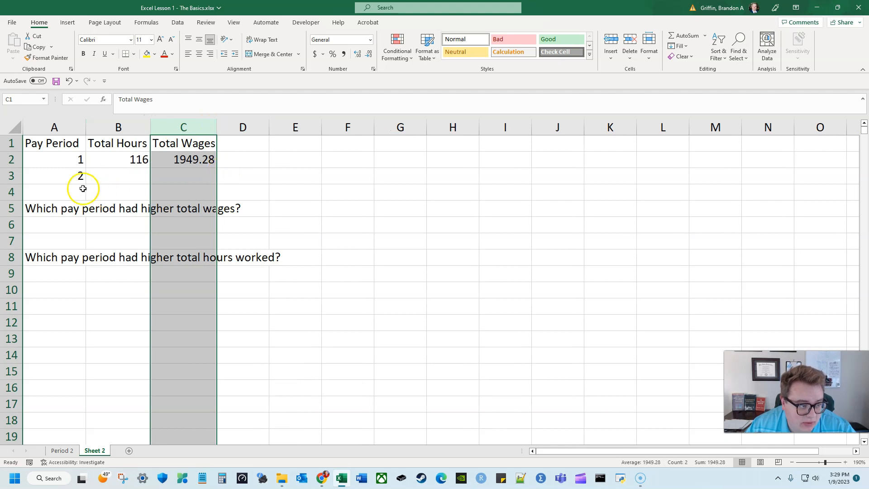
- Try auto-fitting column A to its longest entry, and undo that width change
left_click(90, 176)
double_click(86, 131)
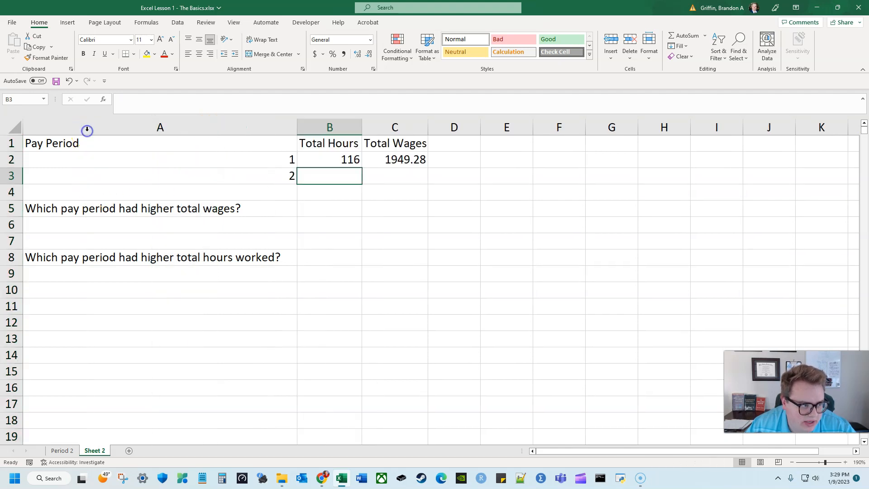
left_click_drag(248, 252, 232, 240)
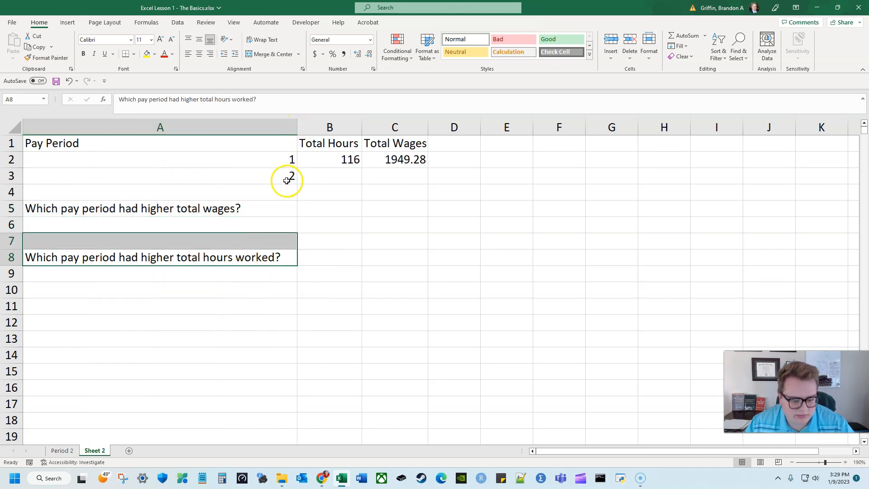
left_click(249, 193)
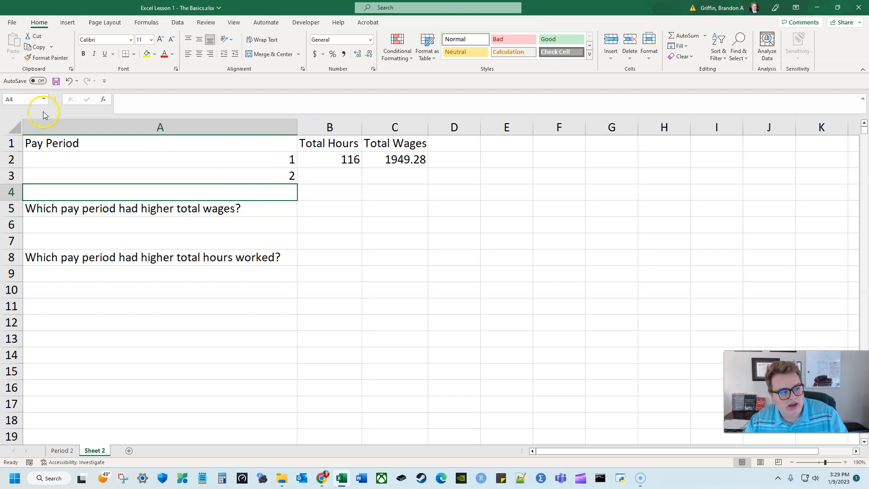
left_click(70, 82)
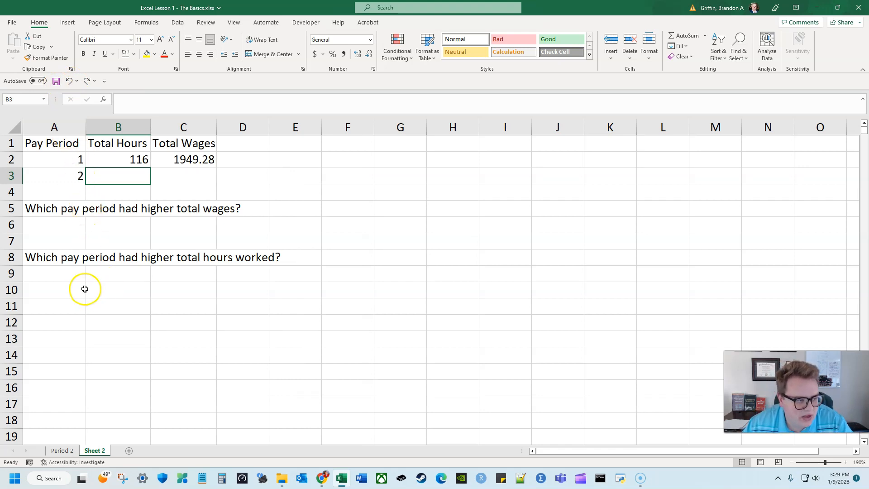
- Bold and centre the headings in A1:C1, and widen columns A to C to fit the bold text
left_click_drag(72, 144, 152, 150)
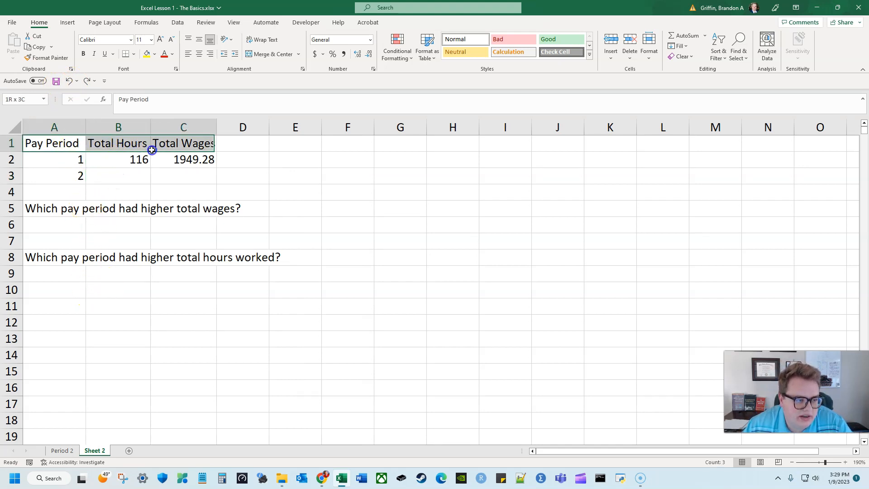
left_click(82, 53)
left_click(198, 54)
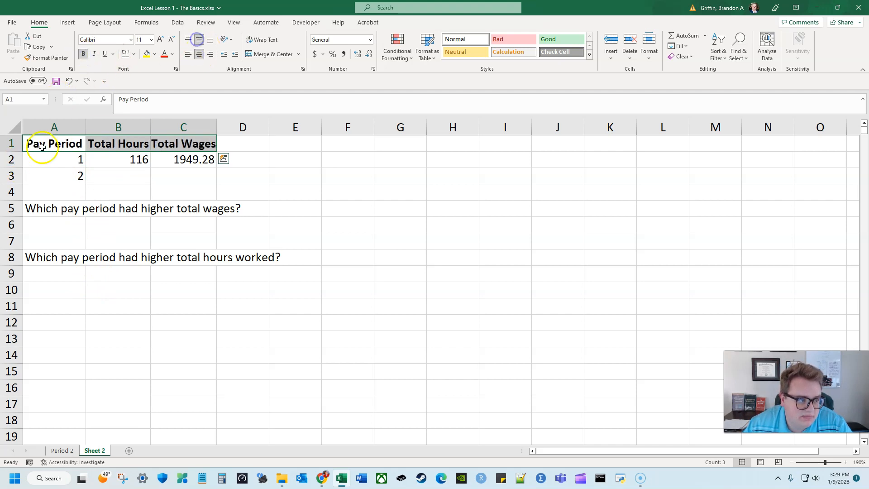
left_click_drag(87, 125, 90, 125)
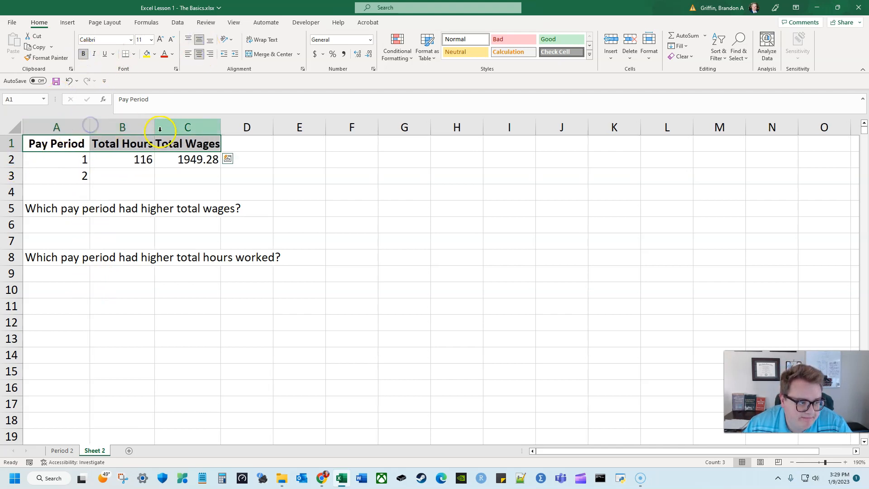
left_click_drag(154, 129, 161, 129)
double_click(226, 127)
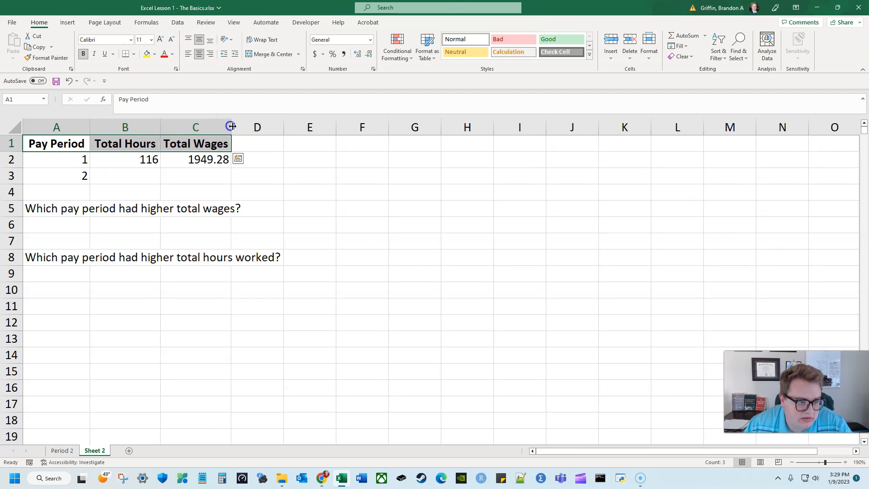
- Centre the pay period values in A2:C3 both vertically and horizontally
left_click(219, 158)
left_click_drag(78, 161, 135, 163)
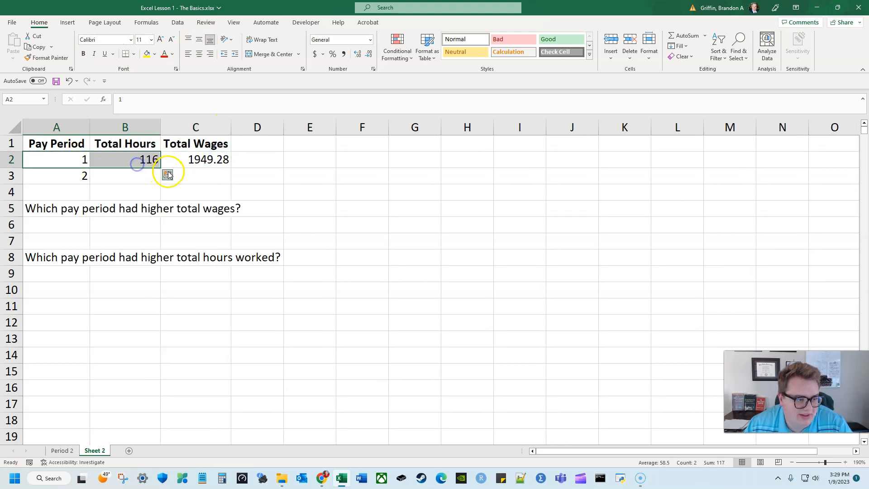
left_click(198, 175)
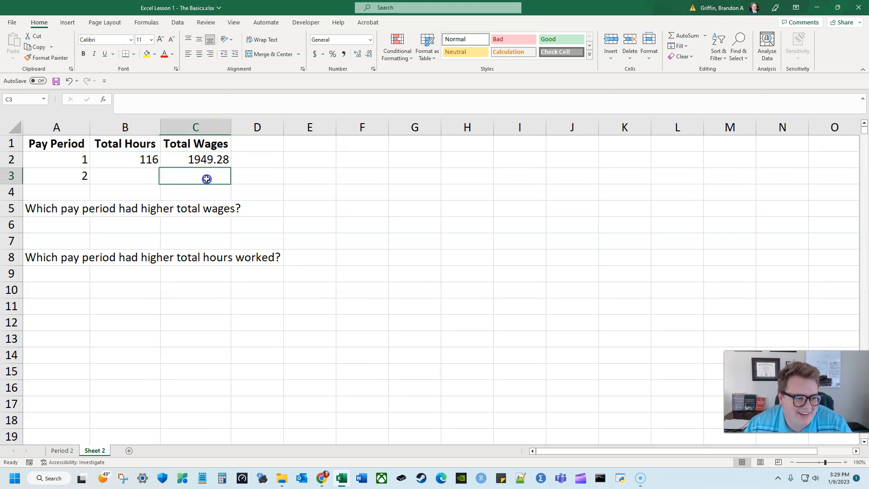
left_click(84, 160)
left_click(128, 162)
left_click_drag(197, 175, 84, 156)
left_click(199, 39)
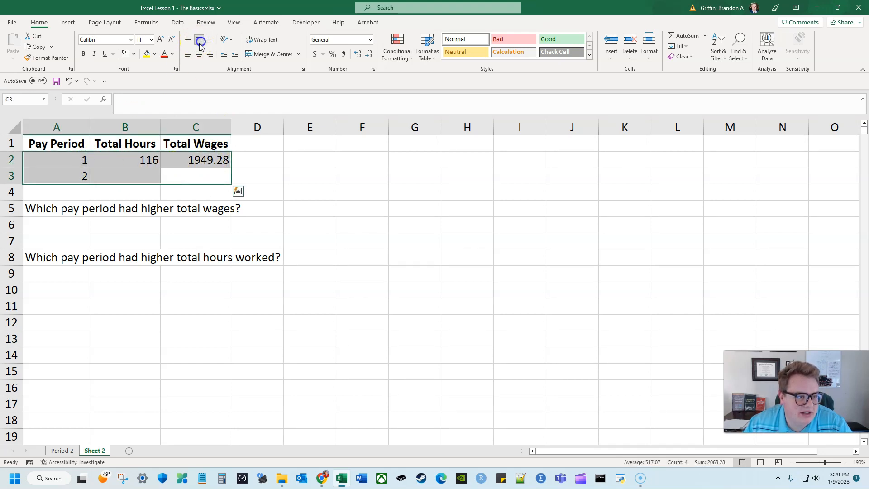
left_click(199, 54)
- Apply the dollar Accounting number format to pay period 1's Total Wages in cell C2
left_click(114, 163)
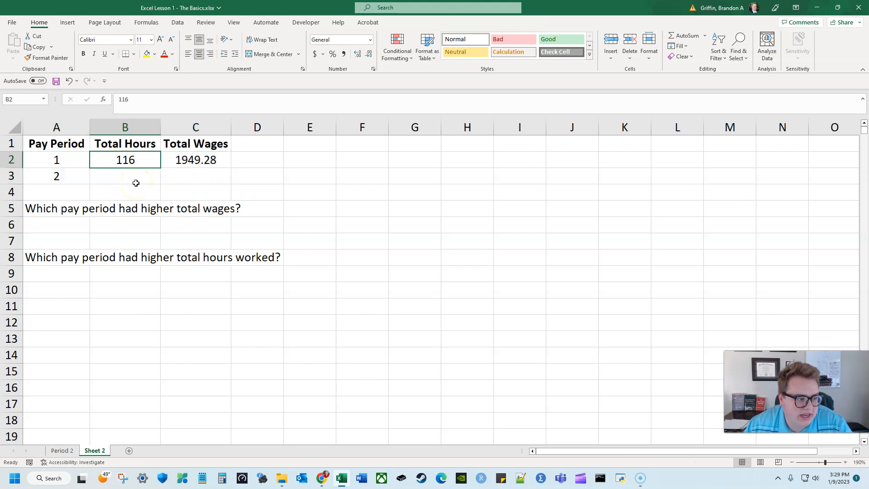
left_click(219, 165)
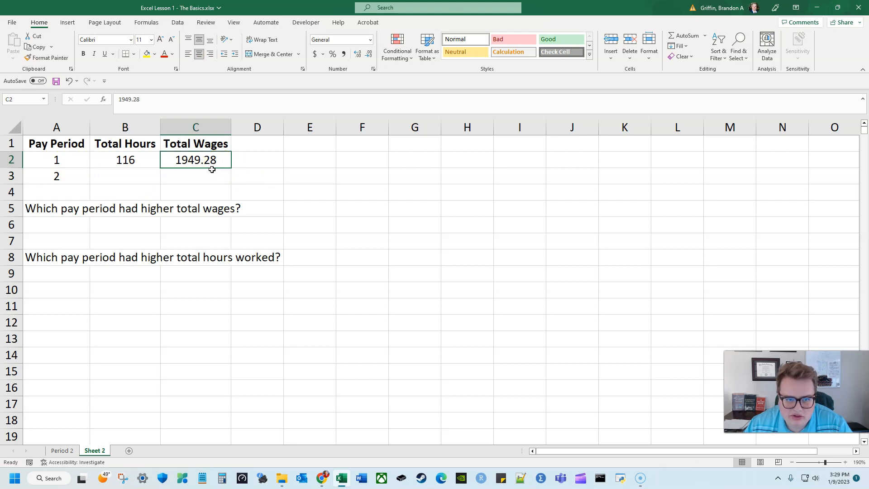
left_click(315, 54)
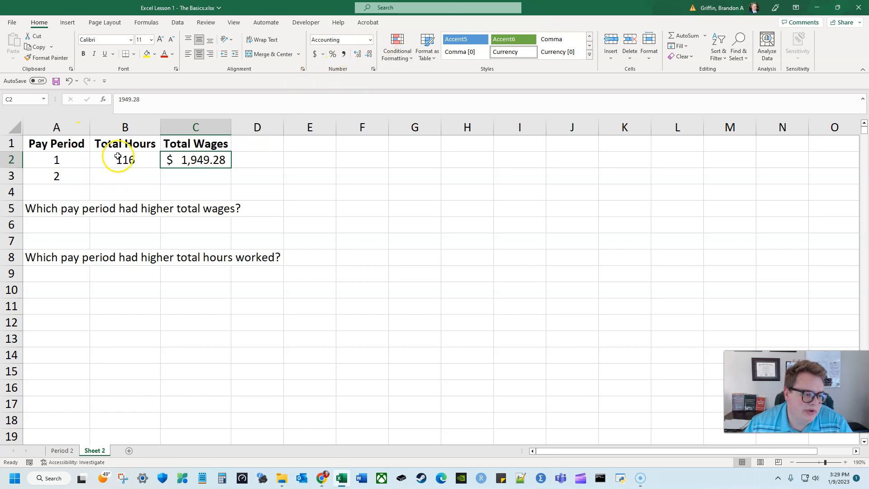
left_click(126, 176)
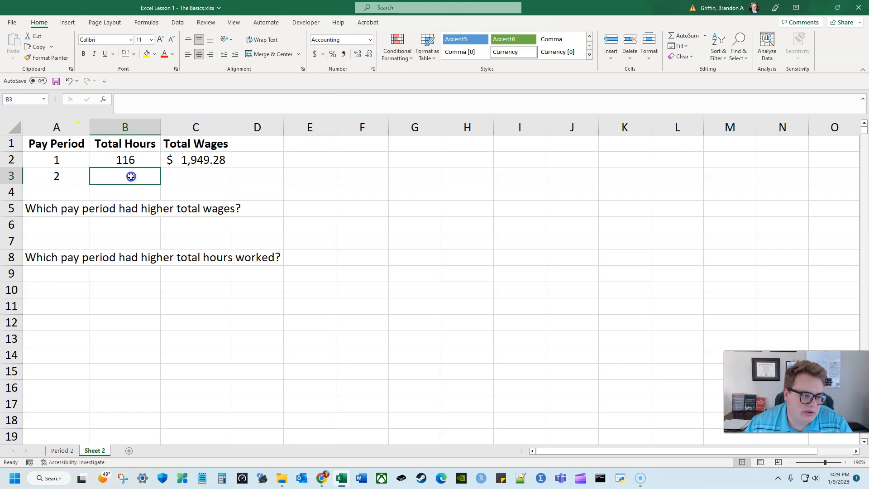
- Bold the two questions about higher total wages and higher total hours in cells A5 and A8
left_click(68, 207)
key("ctrl+b")
left_click(68, 256)
key("ctrl+b")
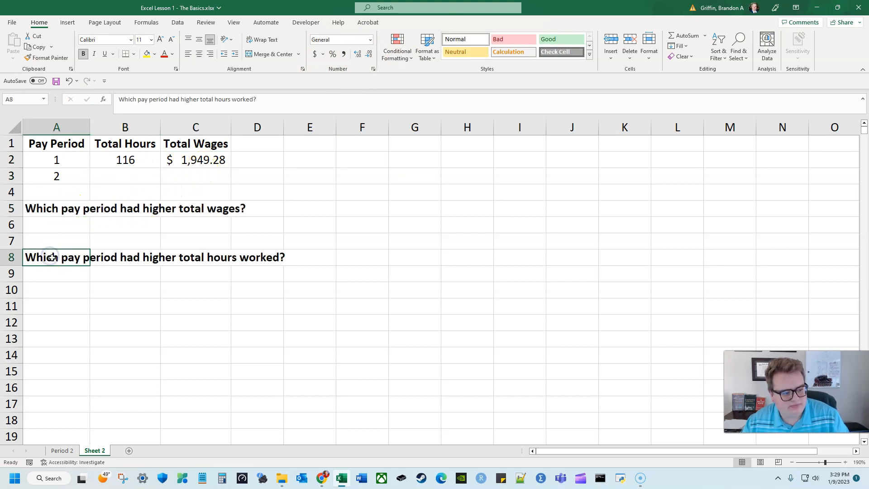
- Rename the Sheet 2 worksheet as Wages
left_click(135, 172)
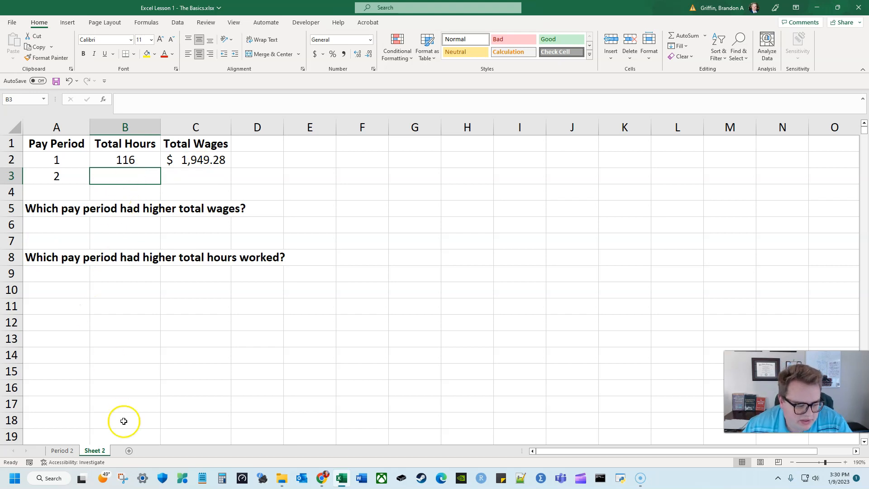
double_click(93, 451)
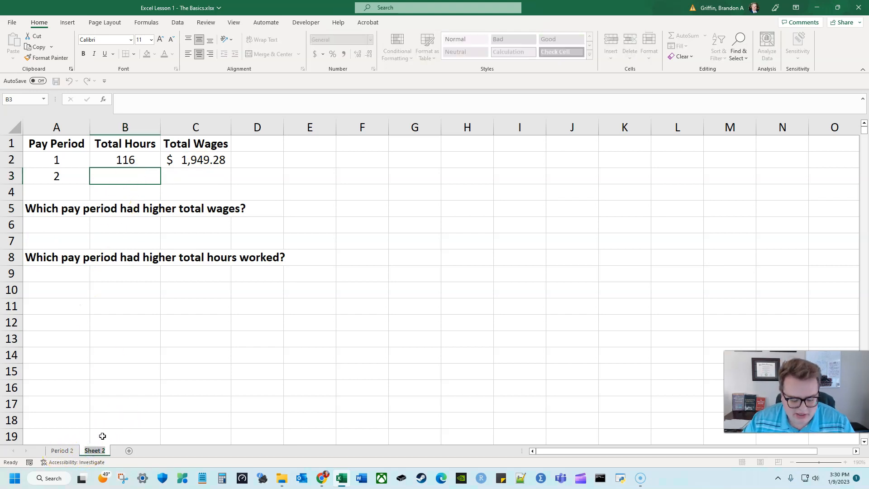
type("Wages")
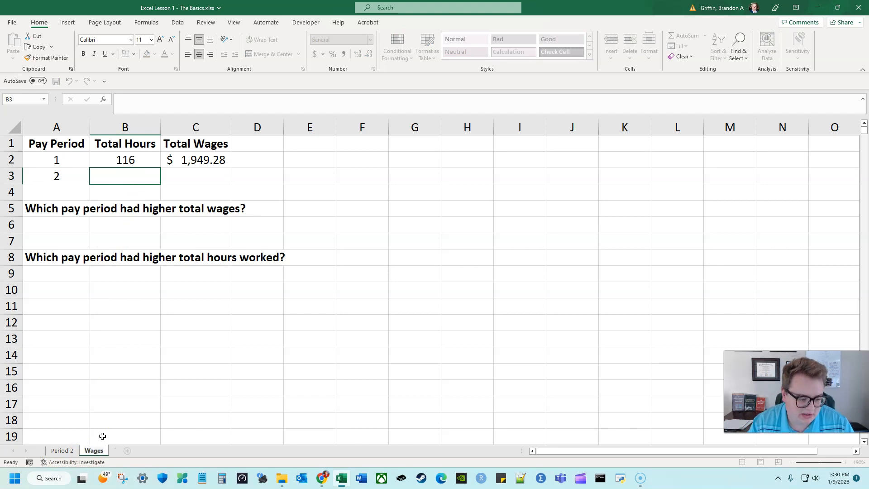
key("Return")
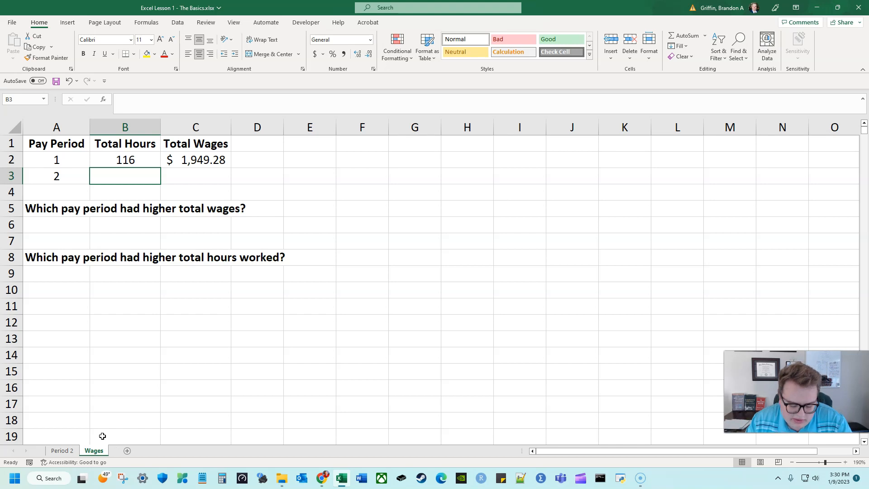
- Look up the Hours sum on the Period 2 sheet and enter 101 as pay period 2's Total Hours in B3 of Wages
left_click(68, 450)
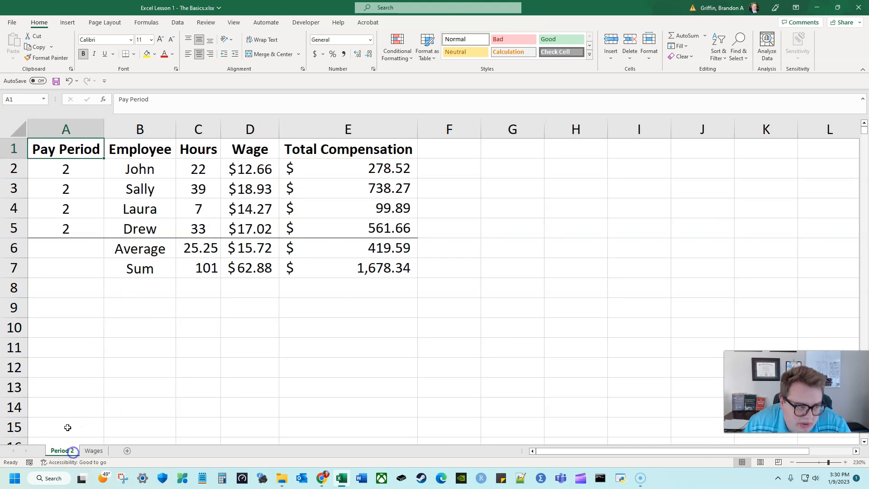
left_click(96, 450)
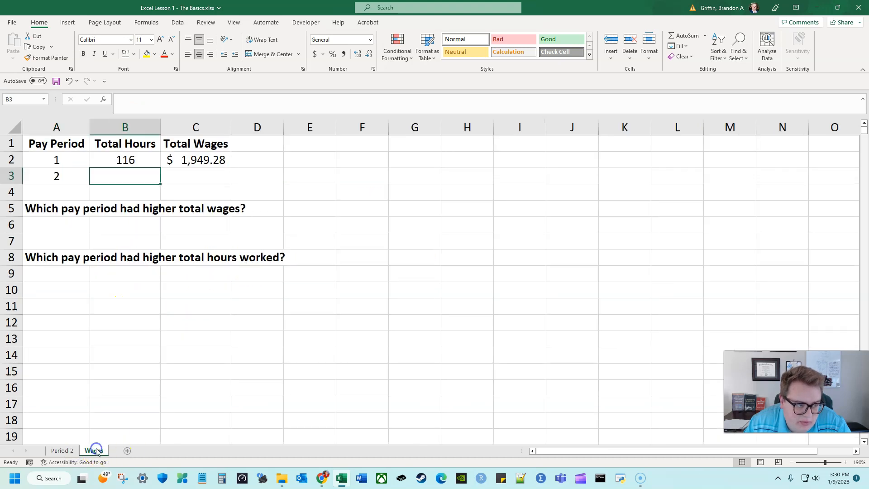
left_click(66, 451)
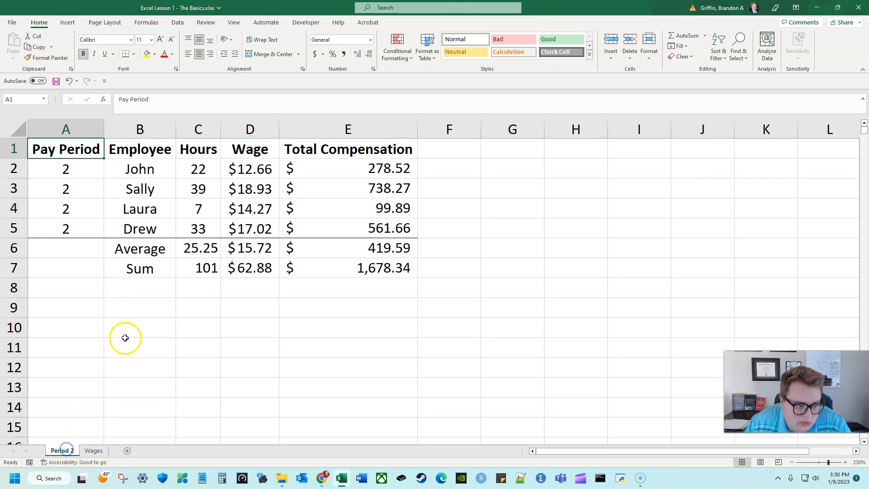
left_click(164, 270)
left_click(198, 268)
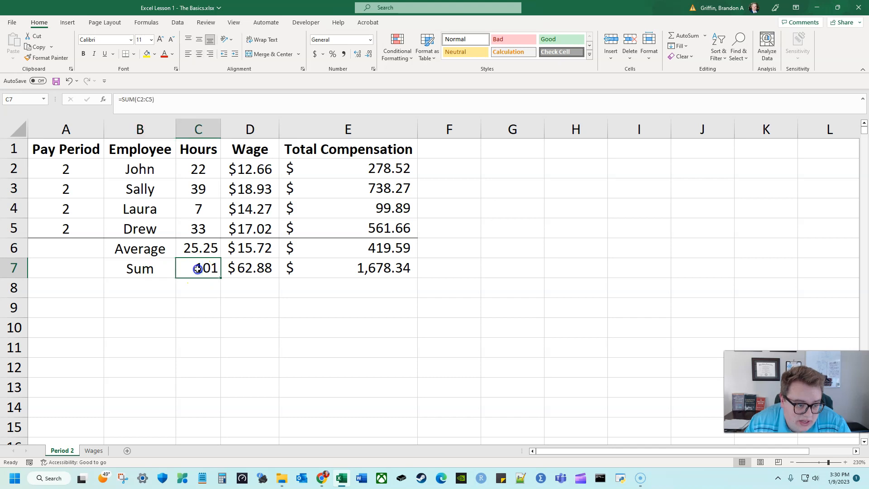
left_click(95, 451)
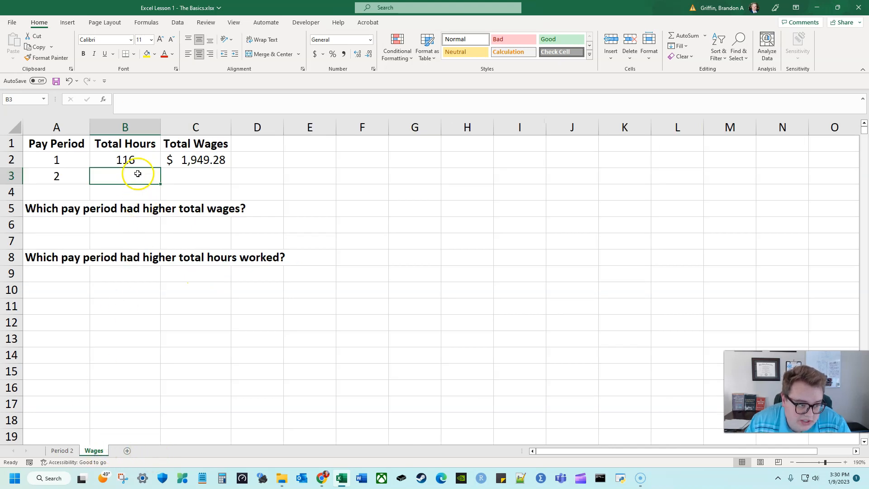
type("101")
key("Tab")
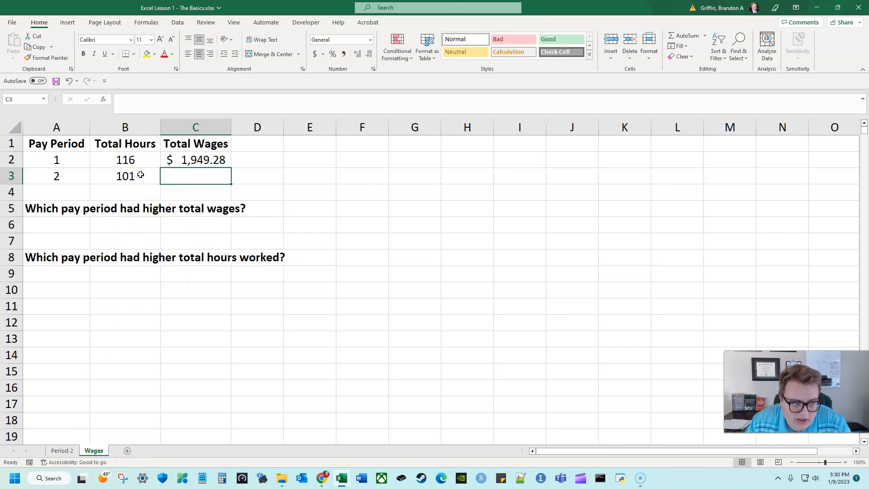
- Look up the Total Compensation sum on Period 2 and enter 1678.34 as pay period 2's Total Wages in C3 of Wages
left_click(59, 451)
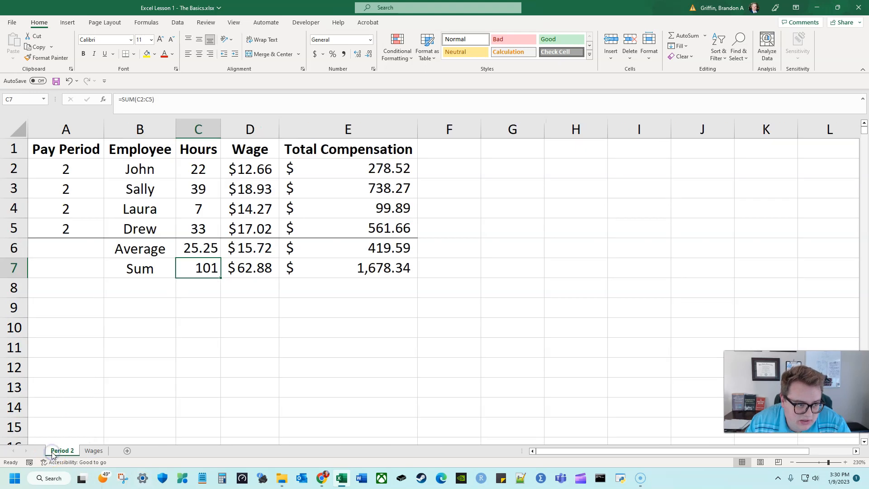
left_click(90, 450)
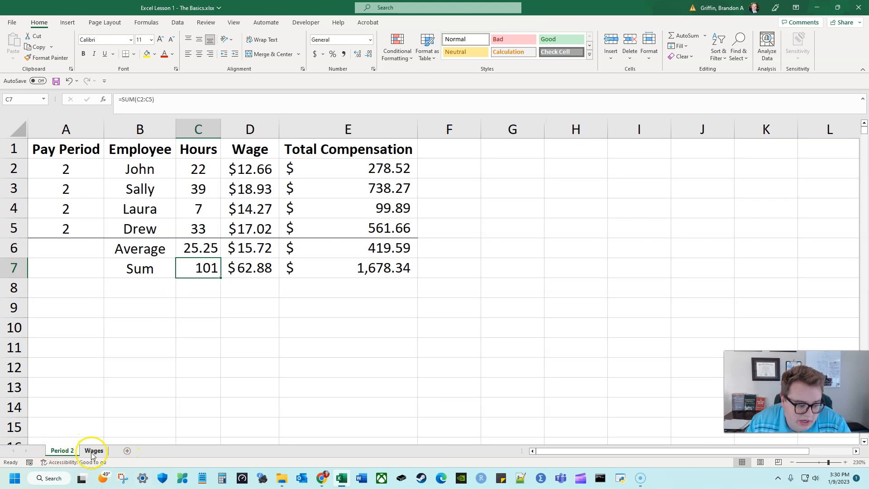
left_click(187, 173)
type("1678")
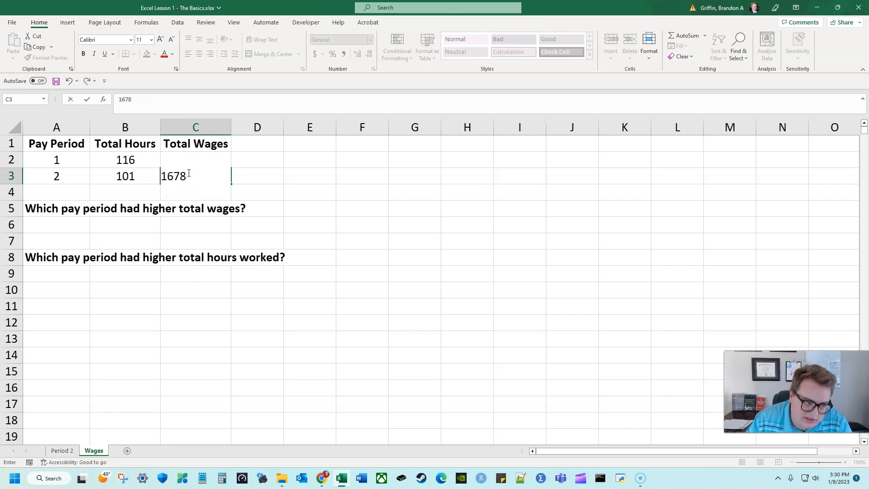
type(".34")
key("Return")
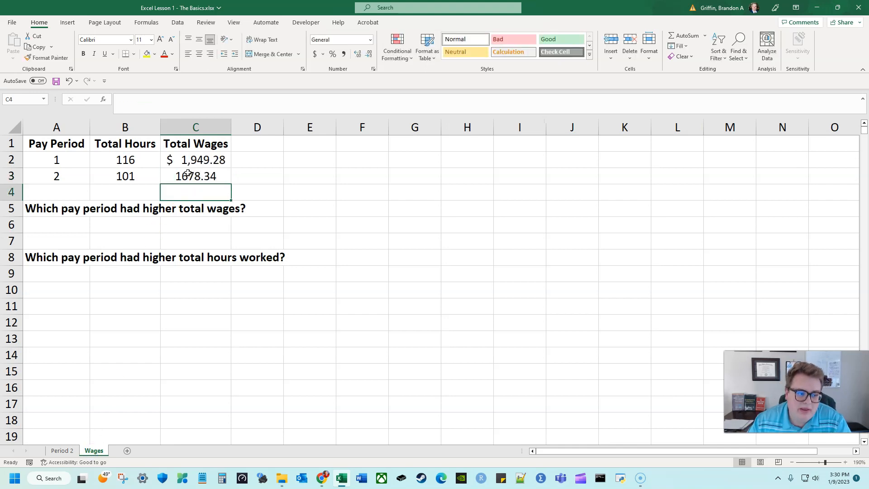
- Clear pay period 2's manually entered Total Wages and Total Hours from cells C3 and B3
left_click(187, 173)
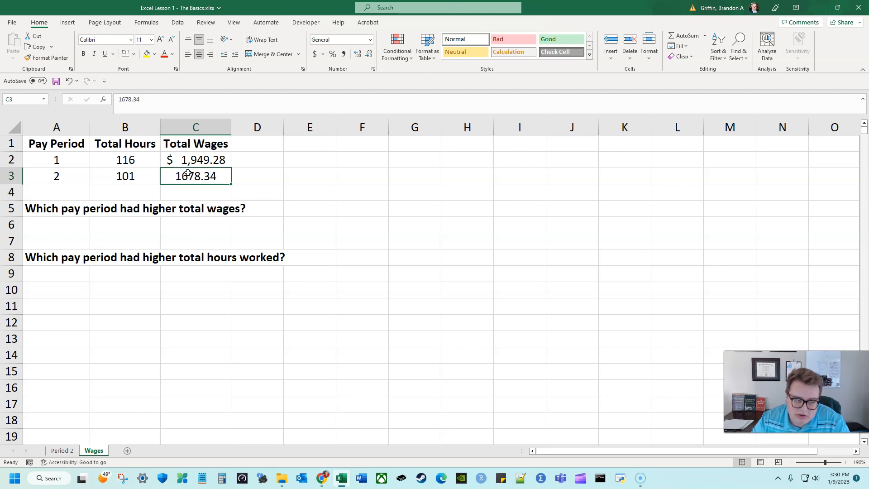
key("Delete")
key("Left")
key("Delete")
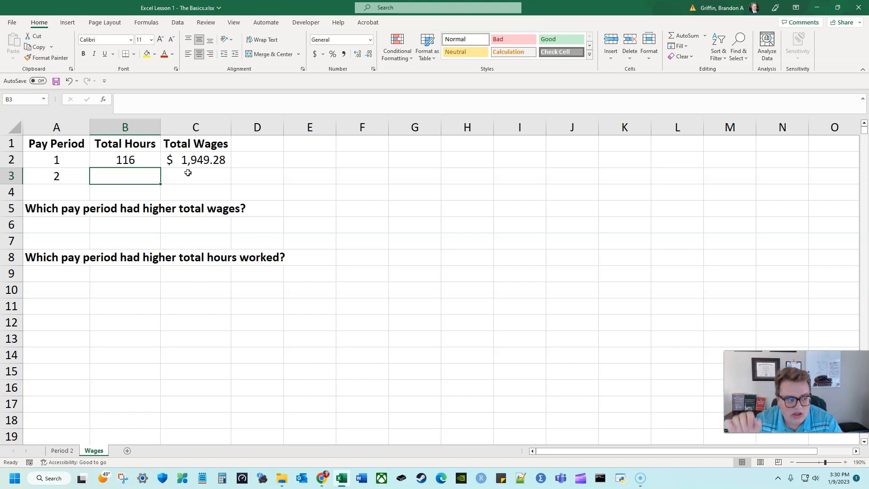
type("=")
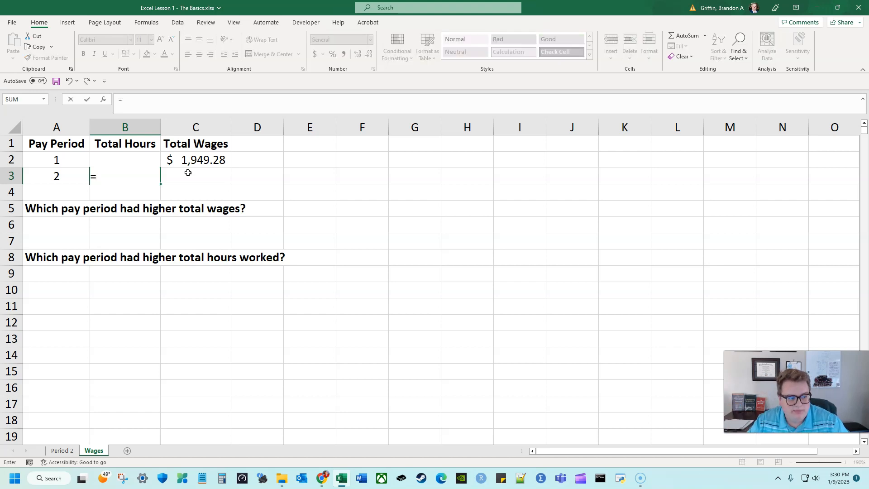
left_click(349, 179)
left_click(347, 220)
left_click(427, 220)
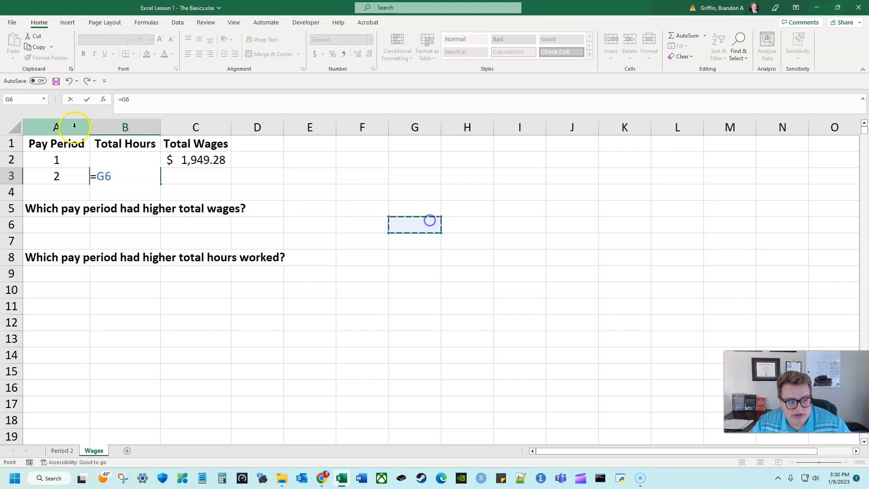
left_click(312, 165)
key("BackSpace")
key("BackSpace")
key("BackSpace")
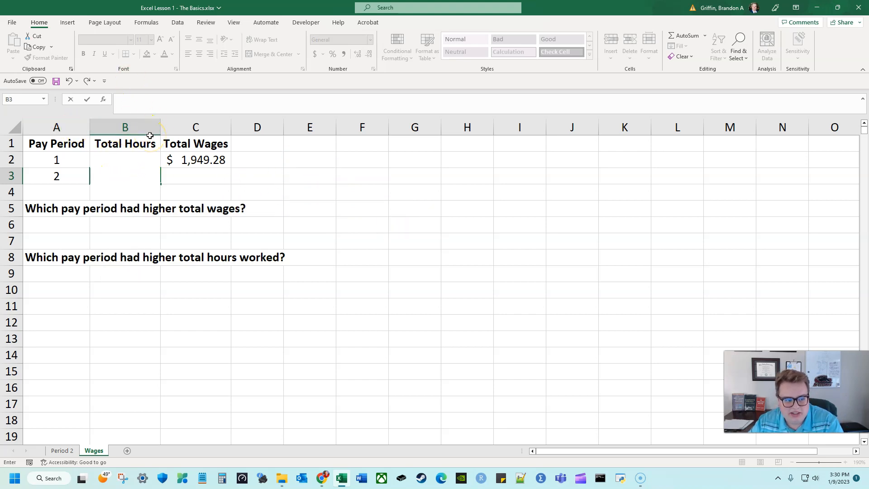
key("Escape")
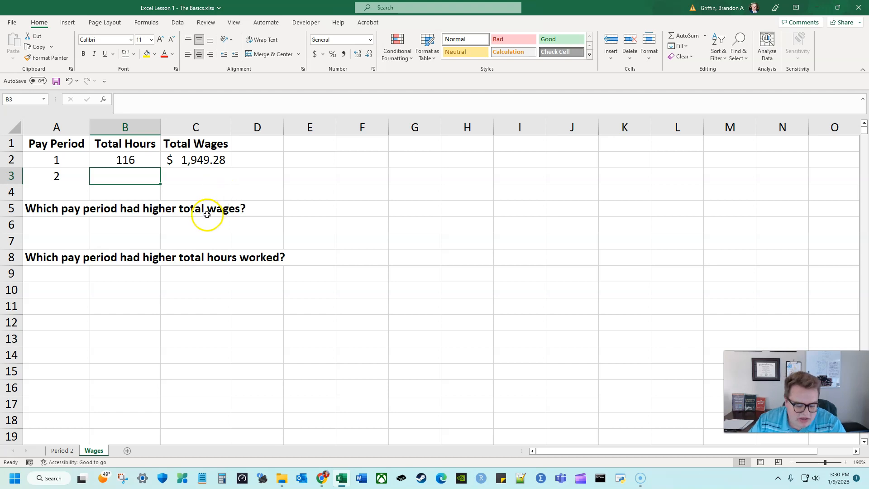
- Link pay period 2's Total Hours in B3 to the Hours sum with the formula ='Period 2'!C7
type("=")
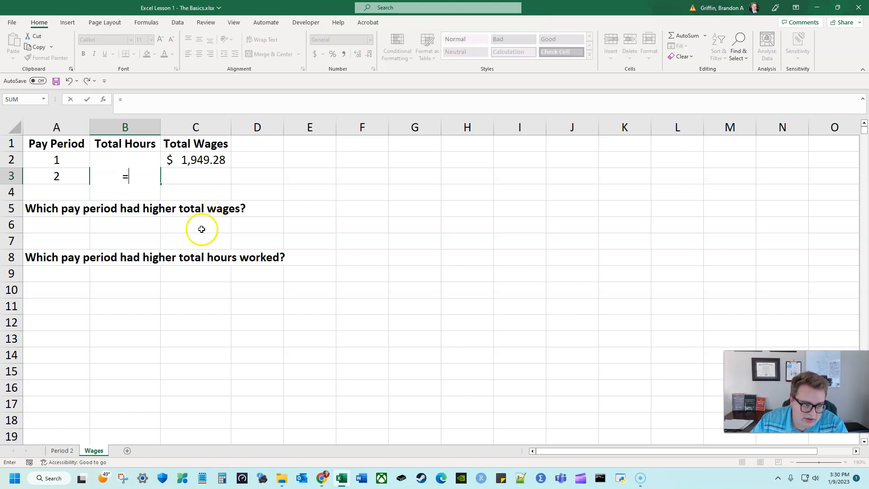
left_click(64, 450)
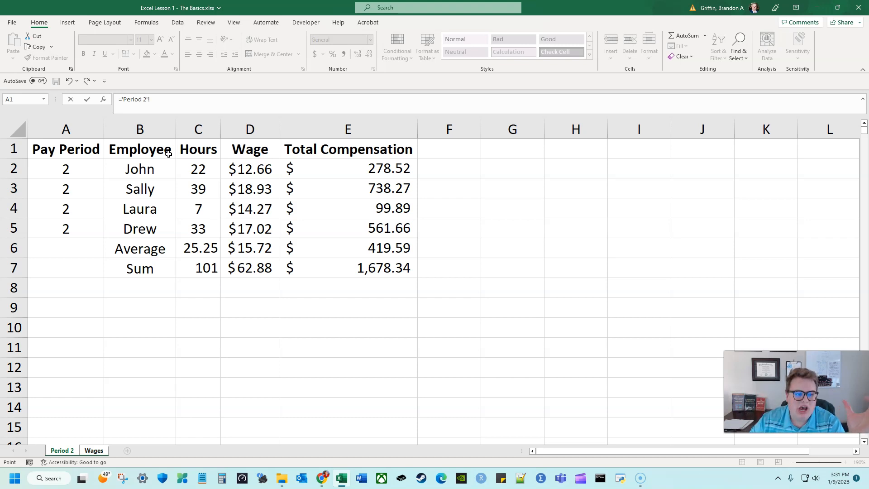
left_click(205, 270)
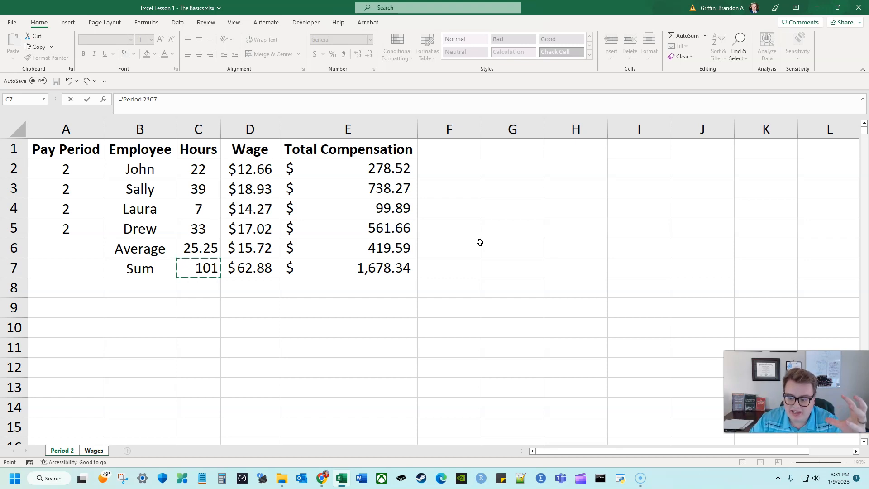
key("Return")
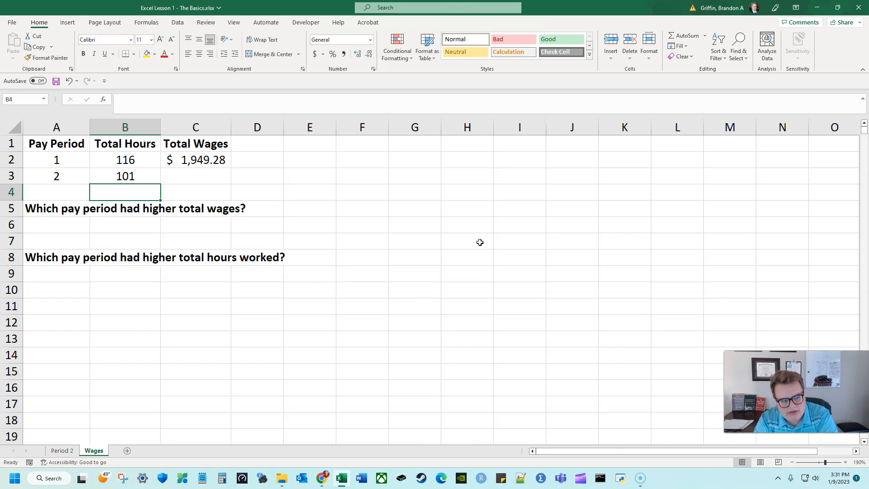
key("Up")
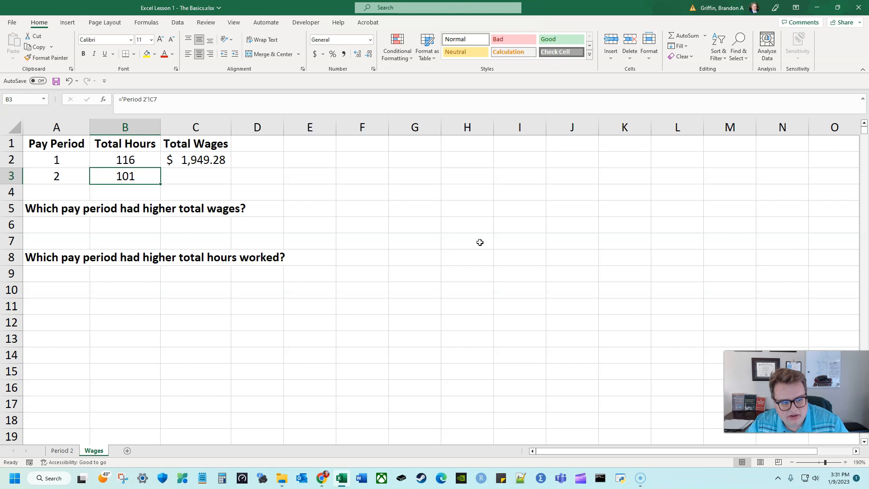
- Link pay period 2's Total Wages in C3 to the Total Compensation sum in cell E7 of the Period 2 sheet
key("Right")
type("=")
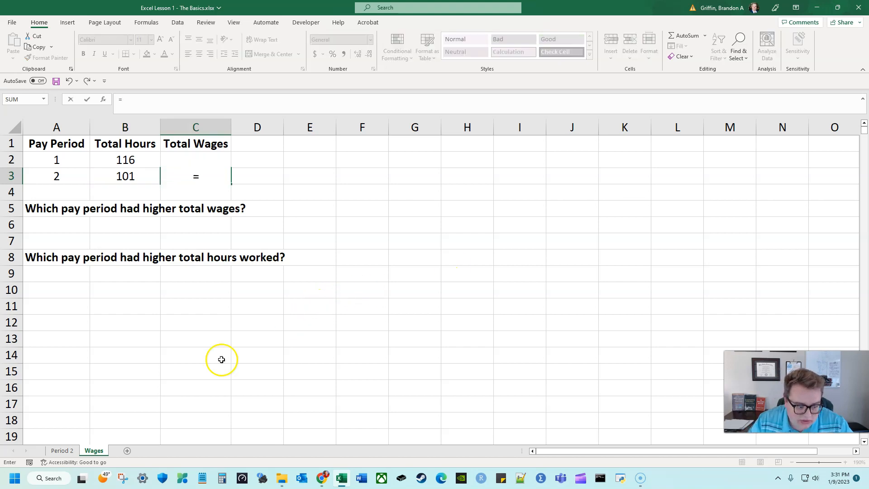
left_click(63, 450)
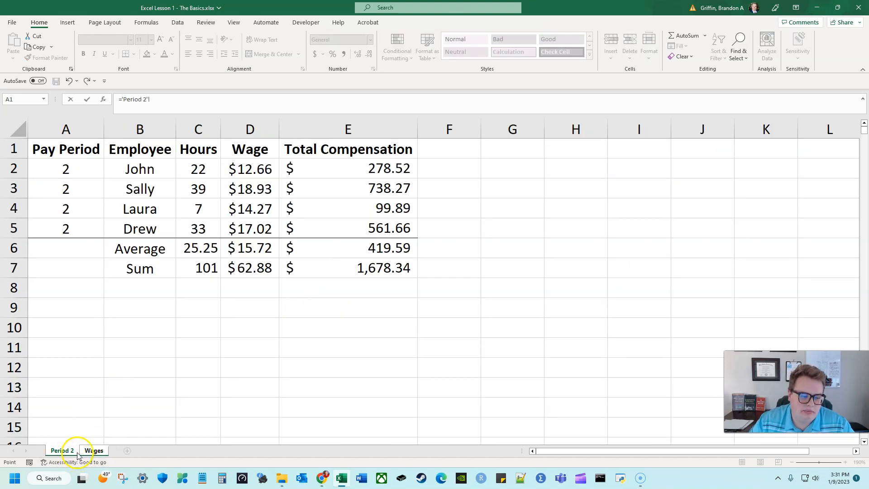
left_click(372, 270)
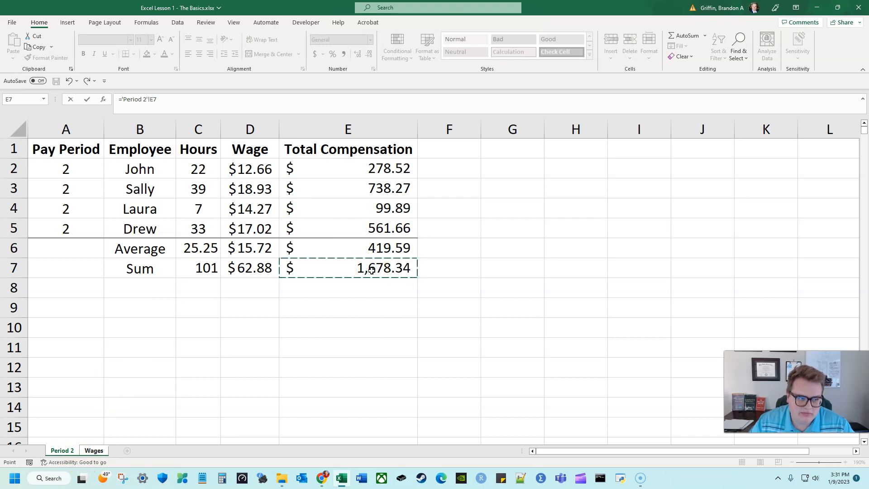
key("Return")
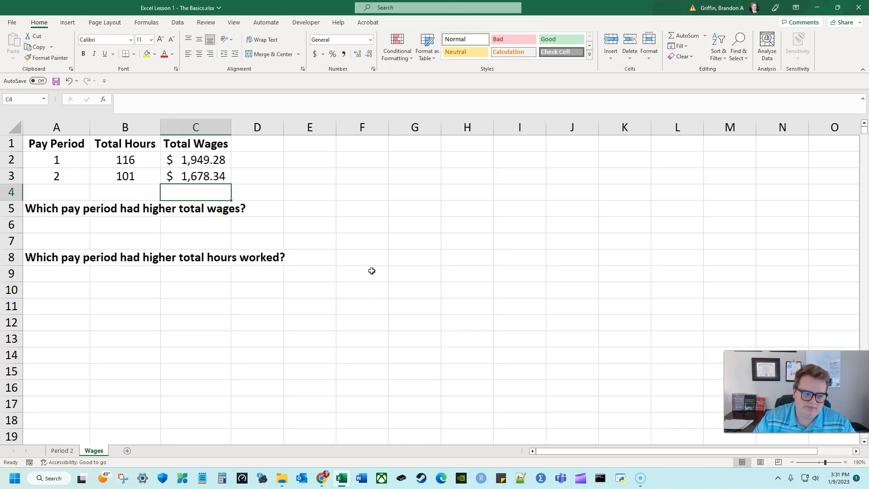
key("Up")
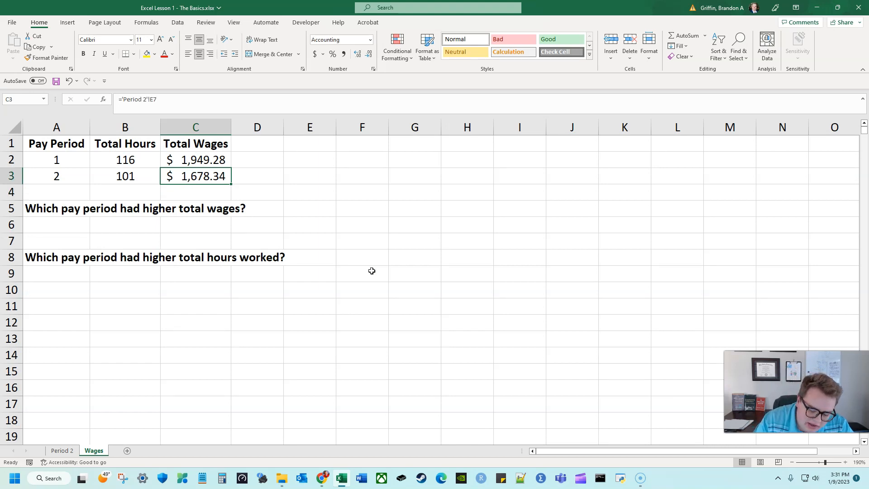
- Clear C3 and write the cross-sheet reference ='Period 2'!E7 out in full as pay period 2's Total Wages
key("Delete")
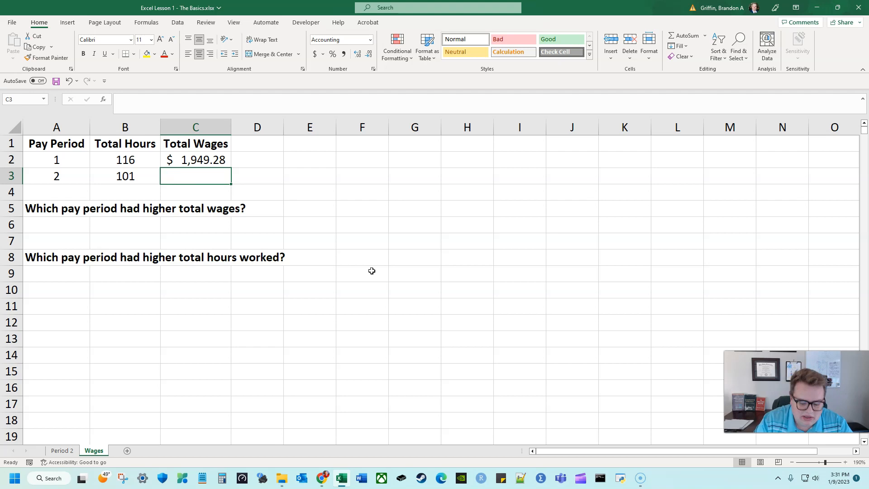
type("='Period 2'!")
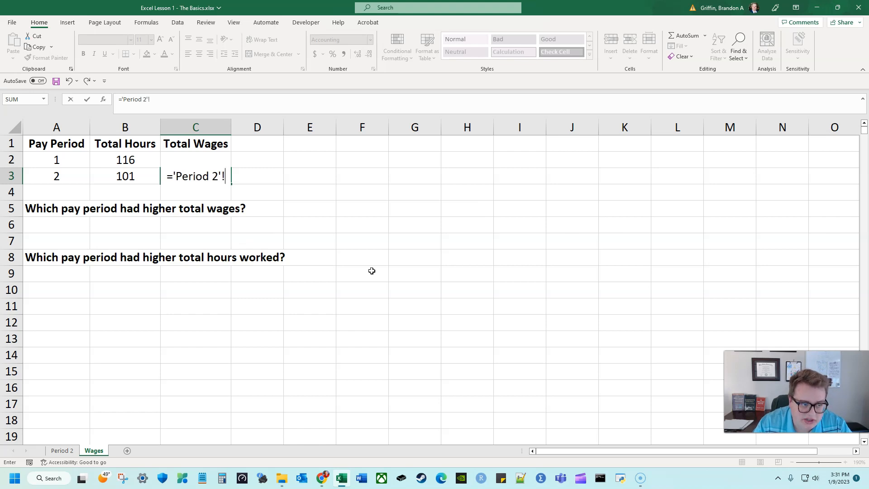
type("E7")
key("ctrl+Return")
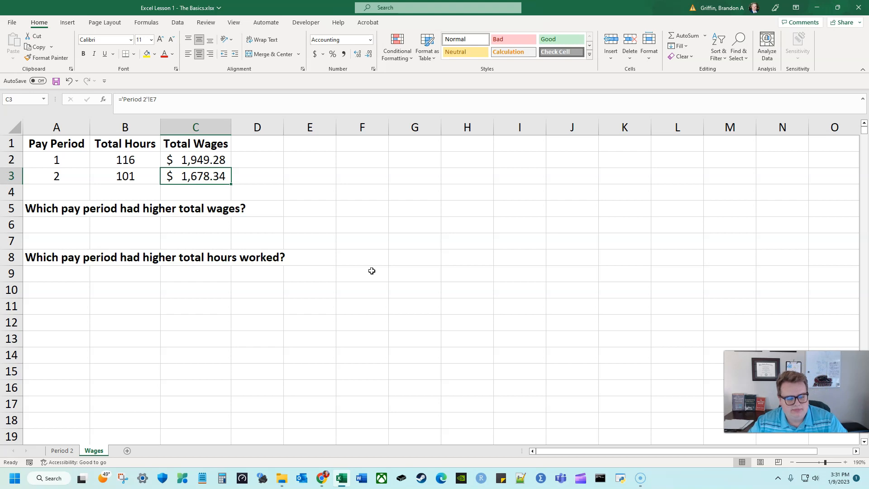
key("Delete")
key("ctrl+z")
- Inspect the contents of the Total Hours and Total Wages cells and compare the two pay periods' wages
key("Up")
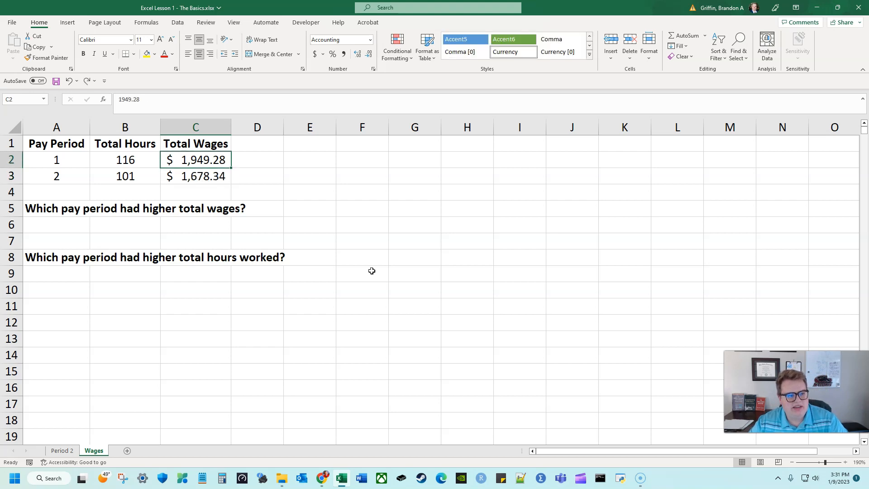
key("Left")
key("Down")
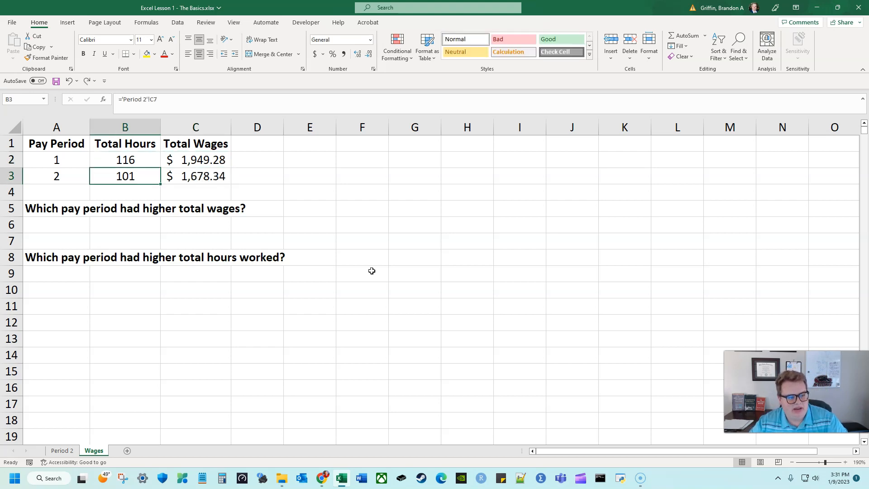
key("Right")
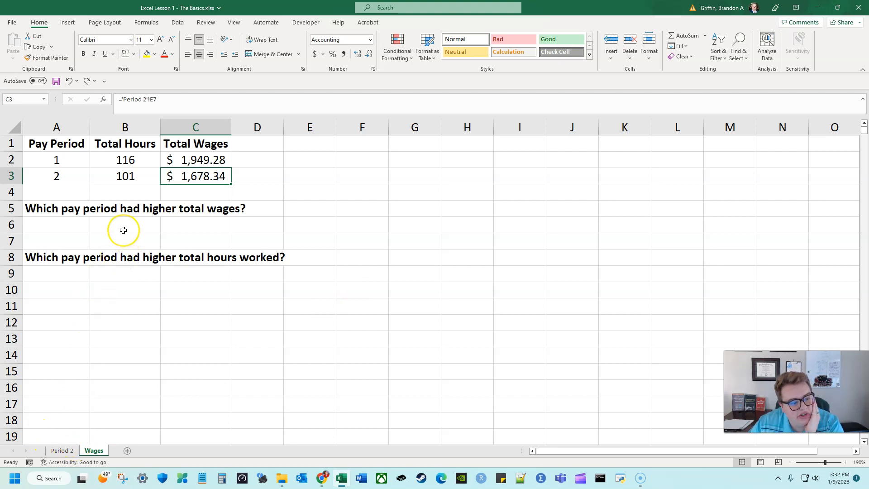
left_click(215, 159)
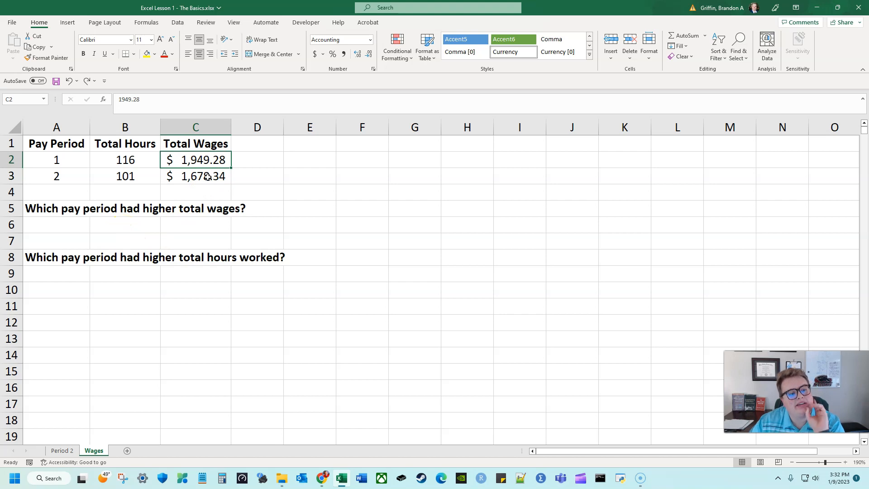
left_click(214, 162)
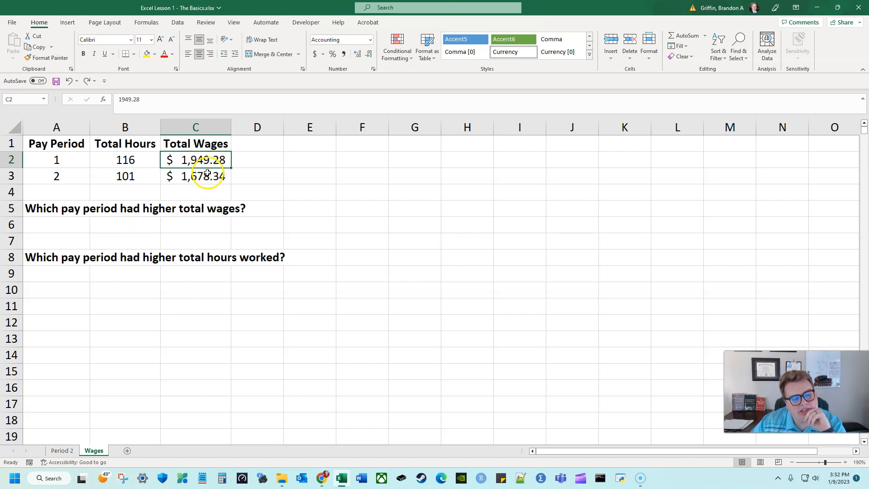
left_click(208, 174)
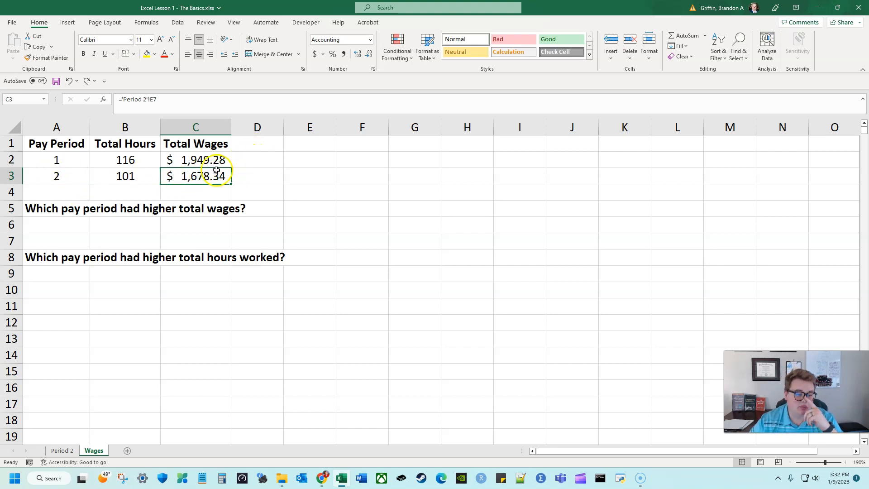
- Test in D2 whether pay period 1's wages exceed pay period 2's with the formula =C2>C3
left_click(259, 165)
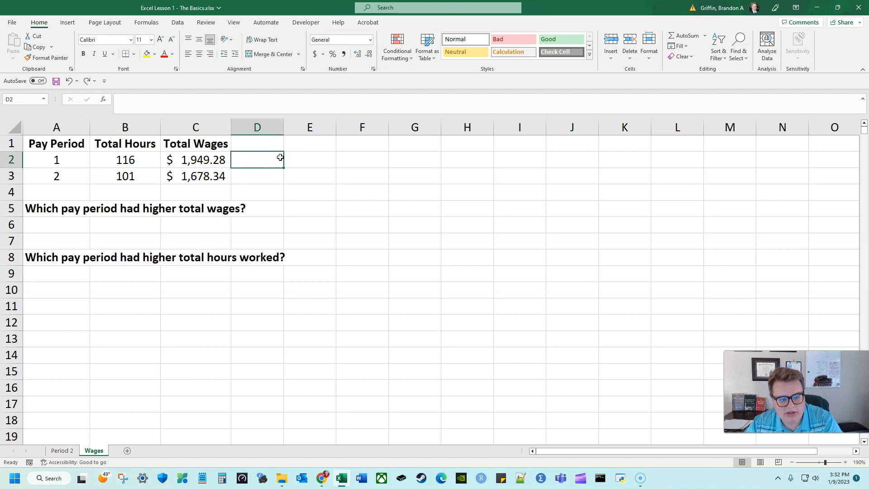
type("=")
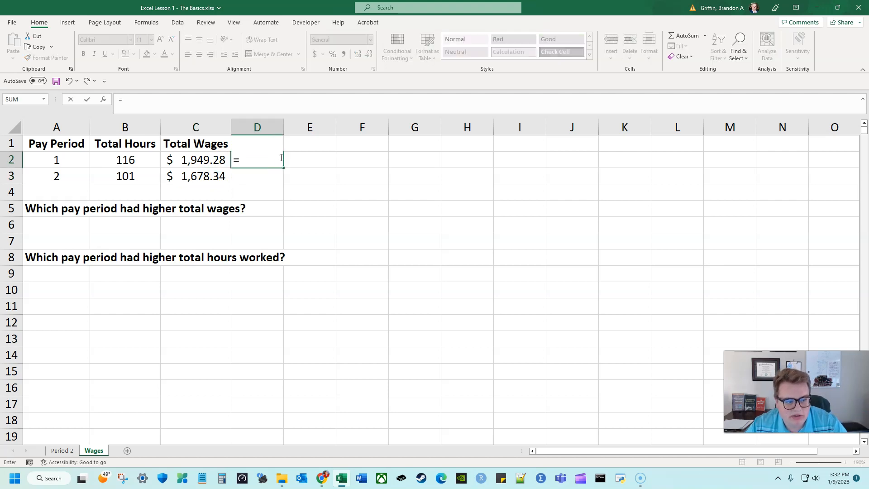
key("Left")
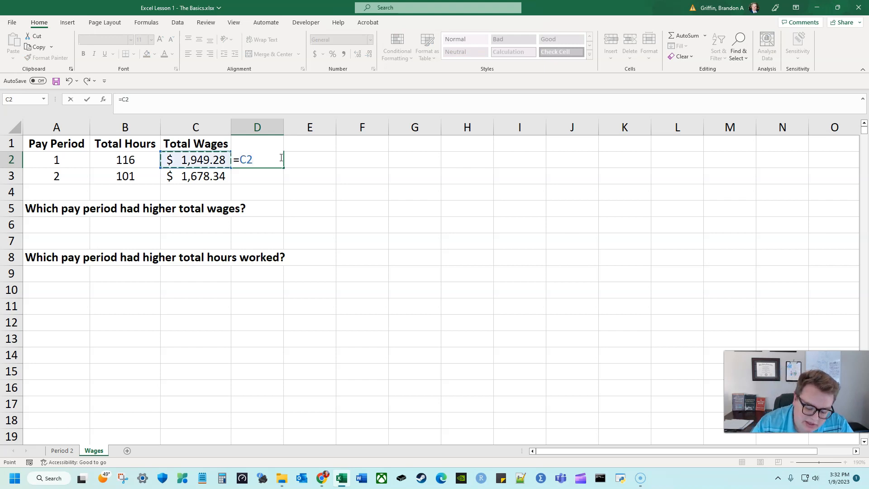
type(">")
key("Left")
key("Down")
key("Return")
left_click(280, 157)
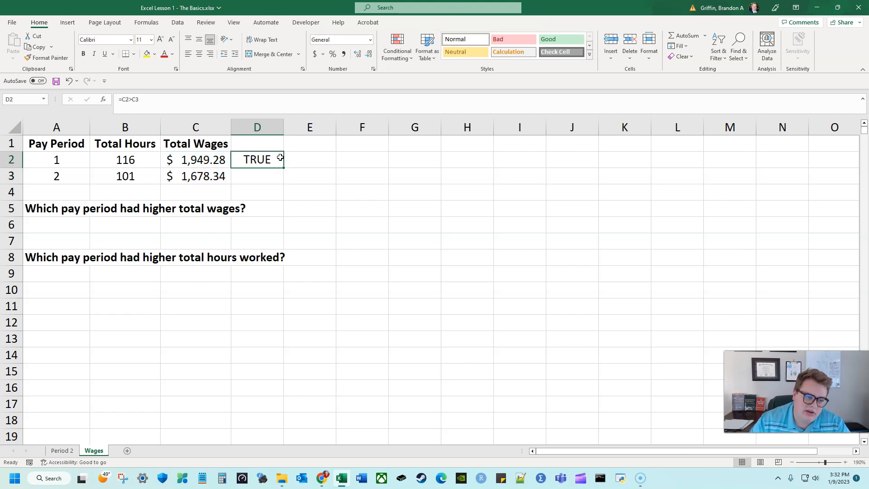
- Clear the comparison formula from D2 and select answer cell A6 under the higher total wages question
key("Delete")
key("Down")
key("Down")
key("Down")
key("Down")
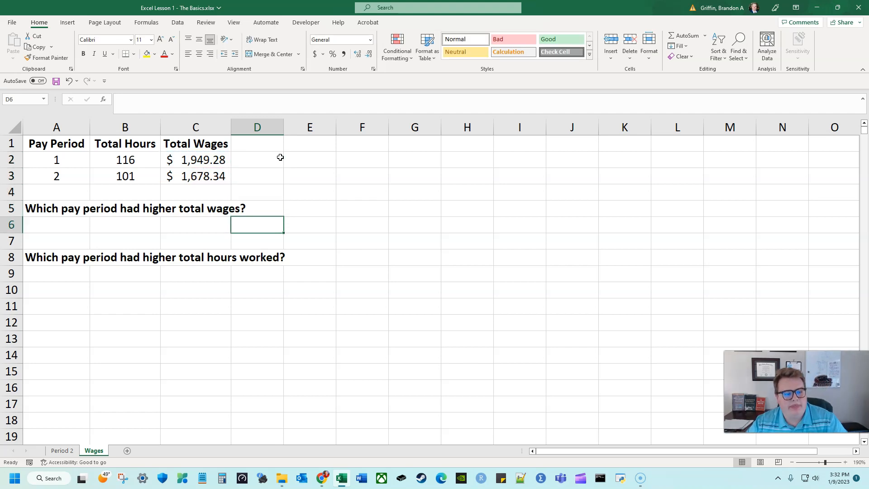
key("Left")
key("Left")
key("Left")
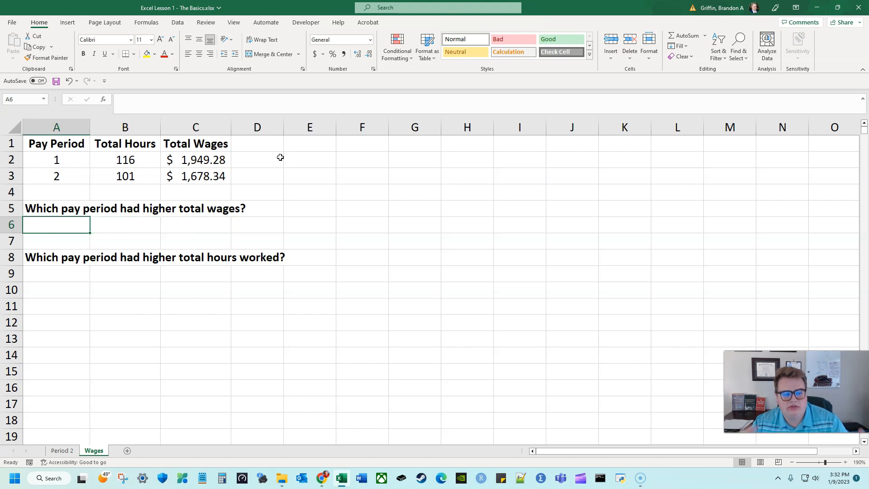
- Check pay period 1's total wages and enter Period 1 in B6 as the answer to the higher total wages question
key("Up")
key("Up")
key("Up")
key("Up")
key("Right")
key("Right")
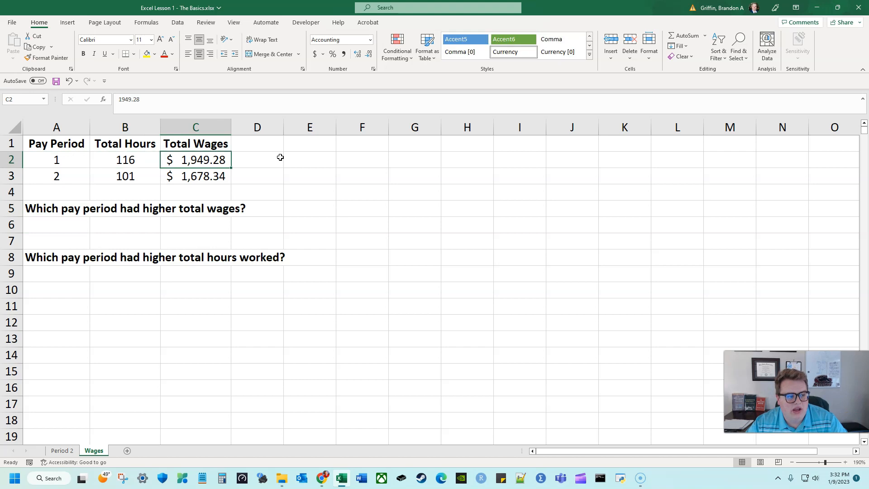
key("Down")
key("Down")
key("Down")
key("Down")
key("Left")
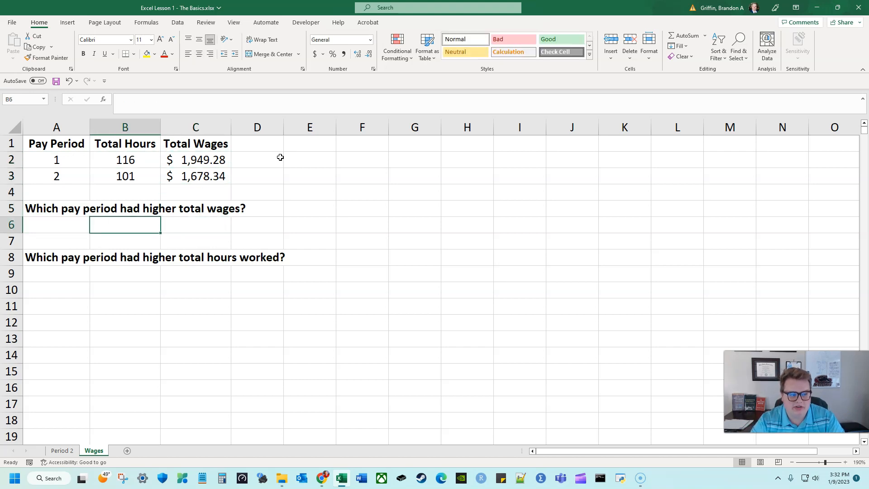
type("Period 1")
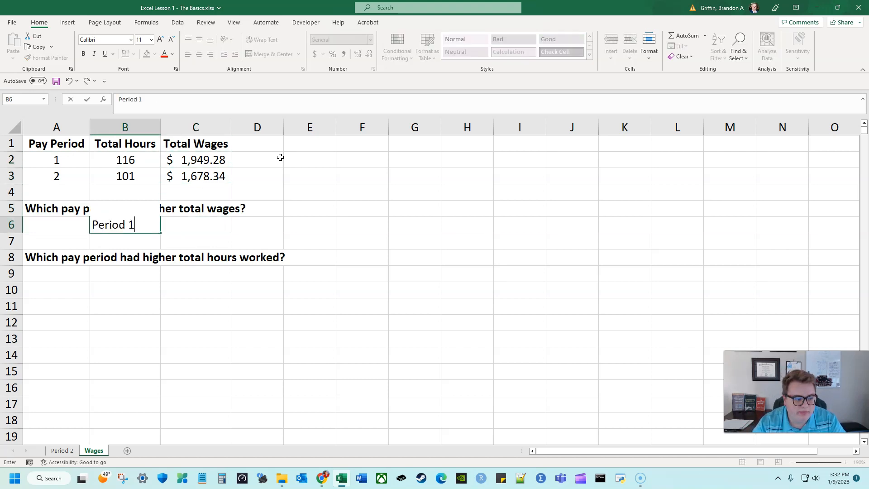
key("Return")
- Review the Total Hours values and enter Period 1 in B9 as the answer to the higher total hours question
key("Down")
key("Up")
key("Up")
key("Up")
key("Up")
key("Up")
key("Down")
key("Down")
key("Down")
key("Down")
key("Down")
key("Down")
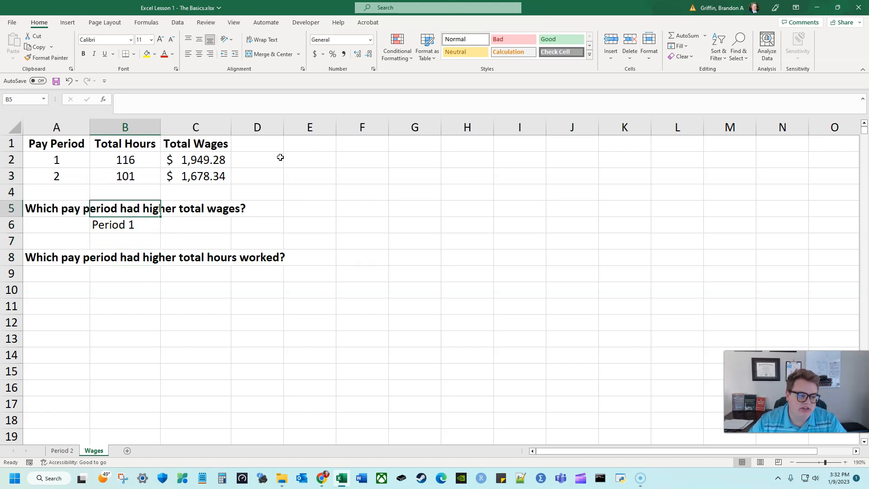
key("Up")
key("Down")
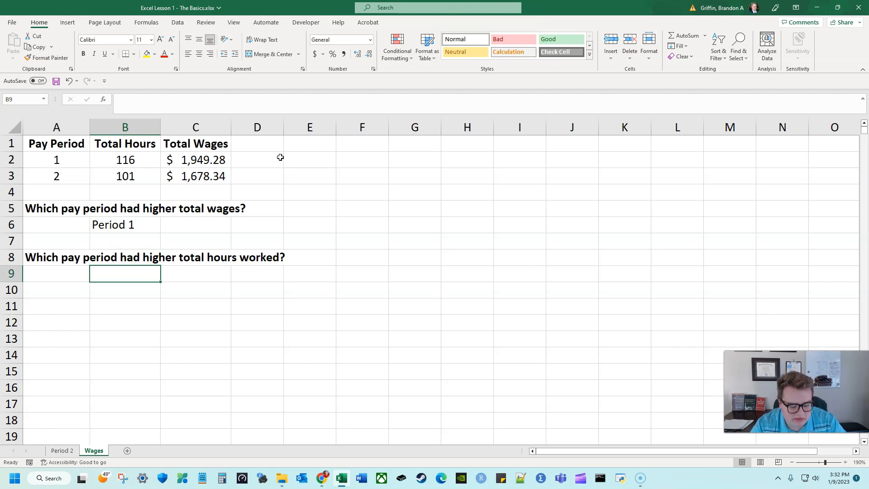
type("P")
key("Return")
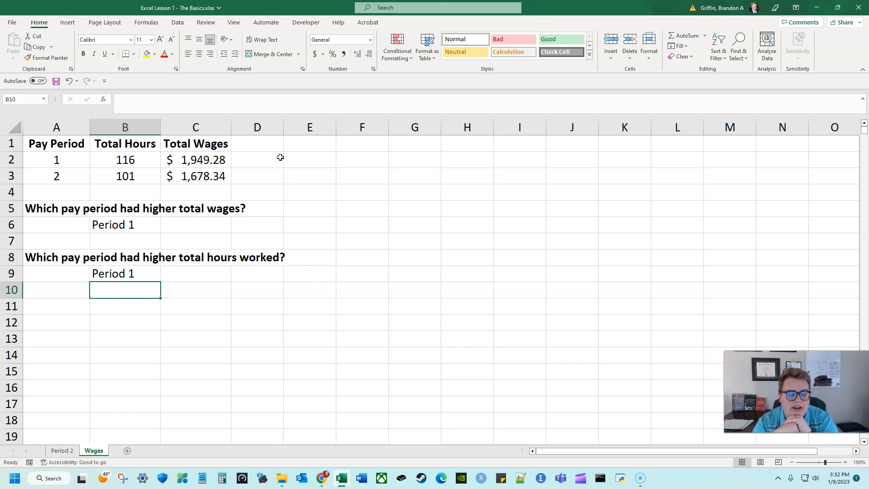
left_click(62, 451)
left_click(86, 447)
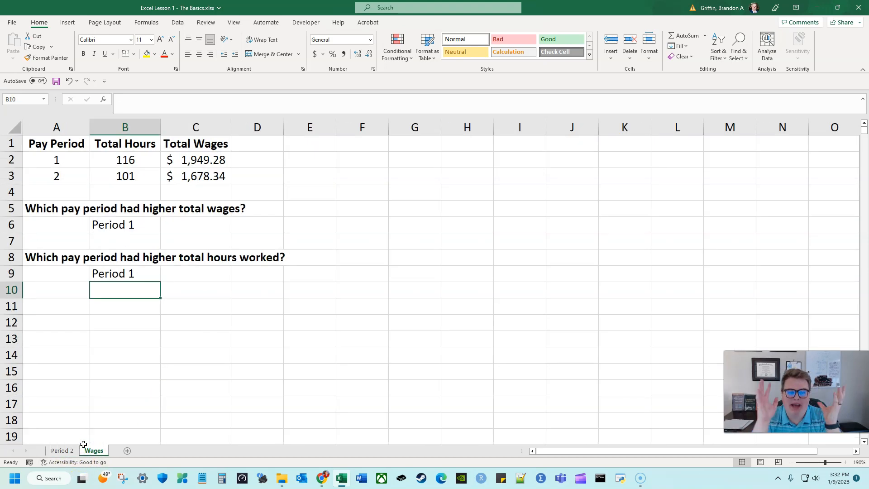
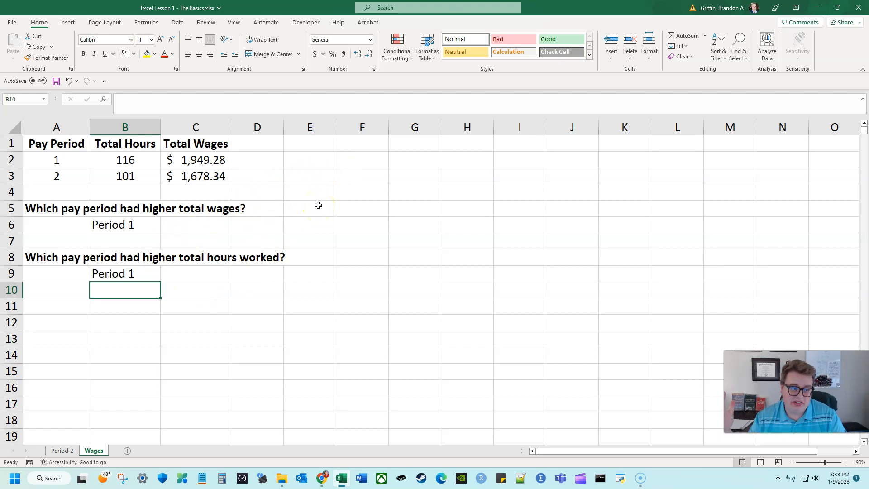
left_click(68, 23)
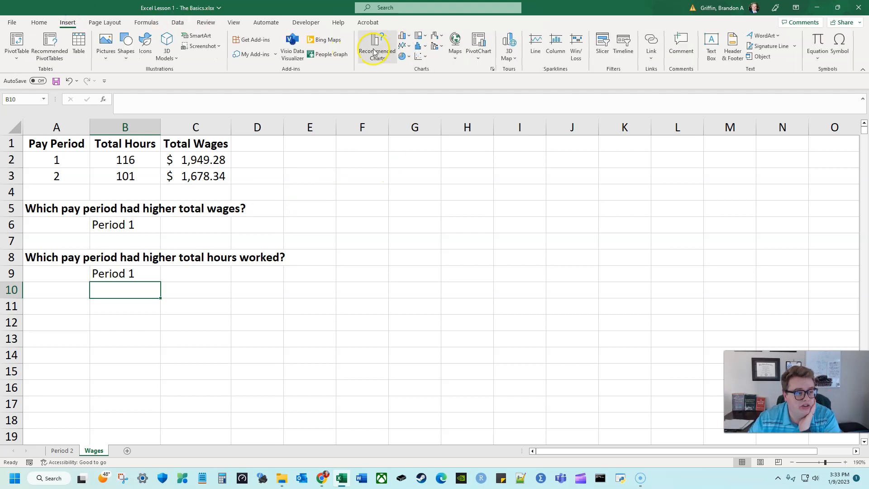
left_click(39, 22)
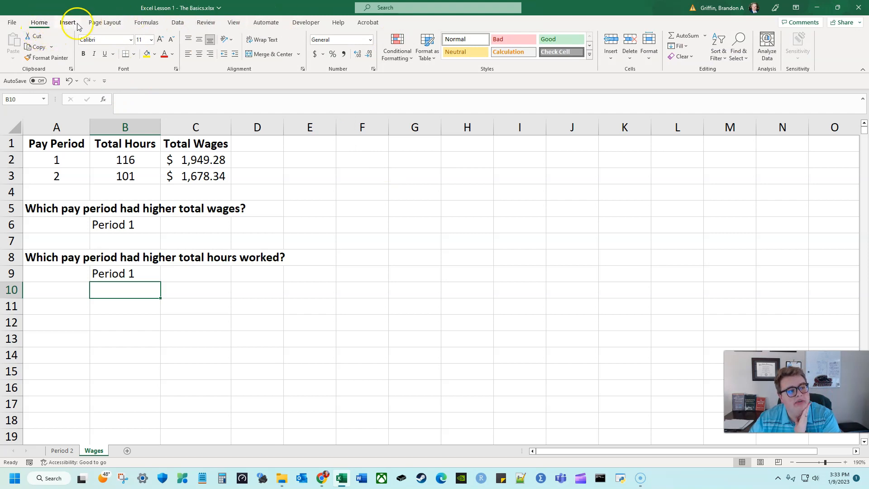
left_click(45, 21)
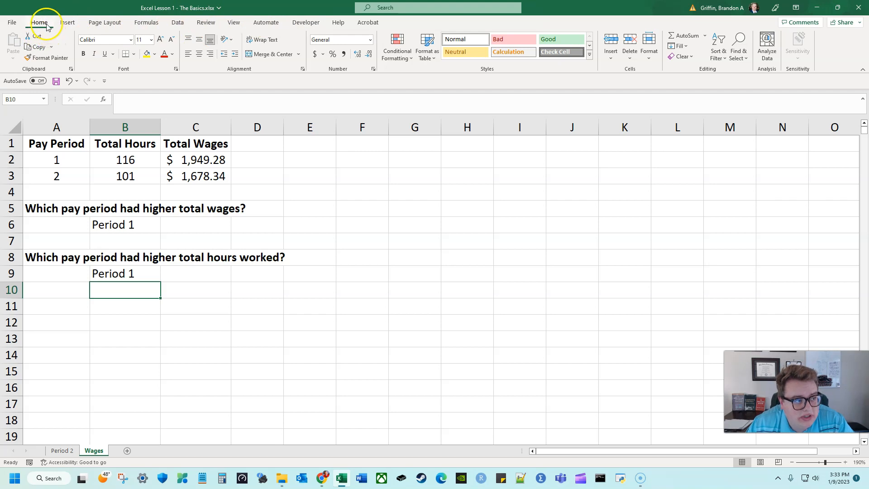
- Select the Pay Period range A1:A3 together with the non-adjacent Total Wages range C1:C3 as chart data
left_click(64, 25)
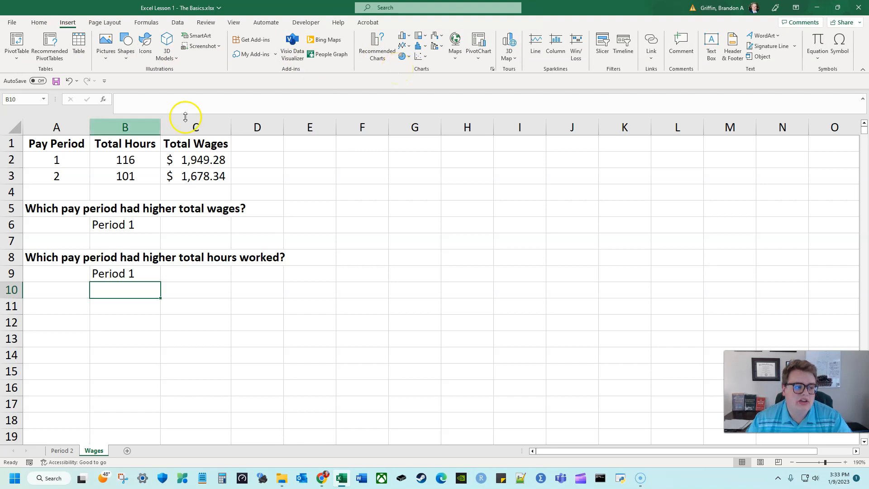
left_click_drag(72, 143, 67, 171)
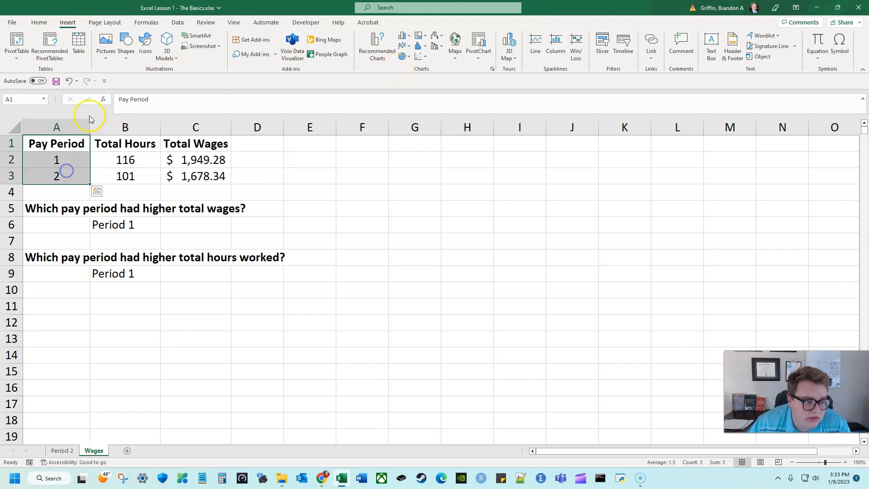
left_click_drag(174, 143, 186, 172)
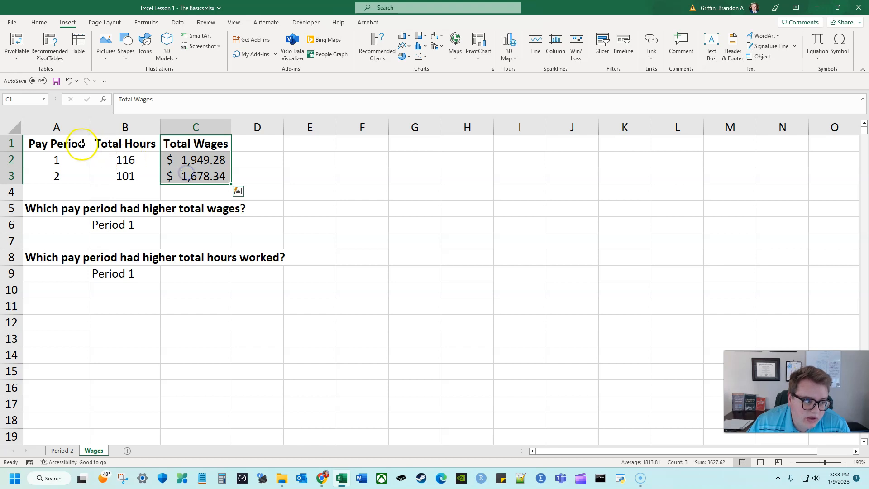
left_click_drag(68, 143, 64, 176)
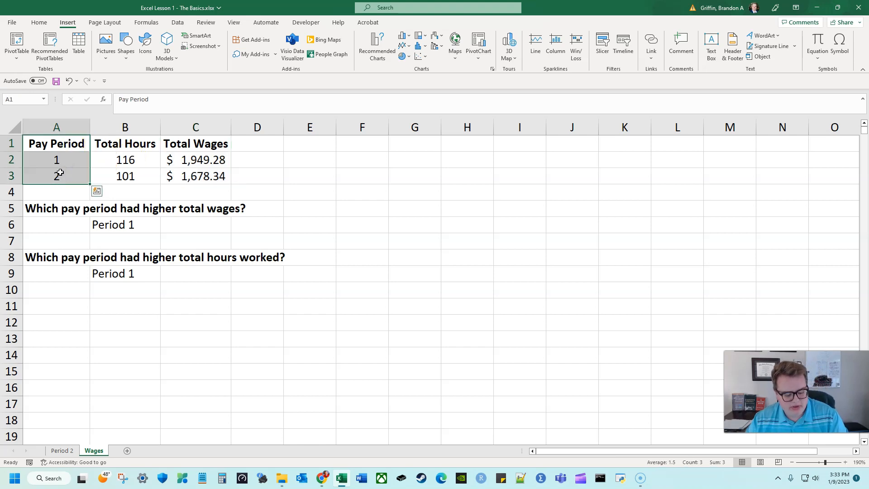
left_click_drag(200, 140, 195, 175)
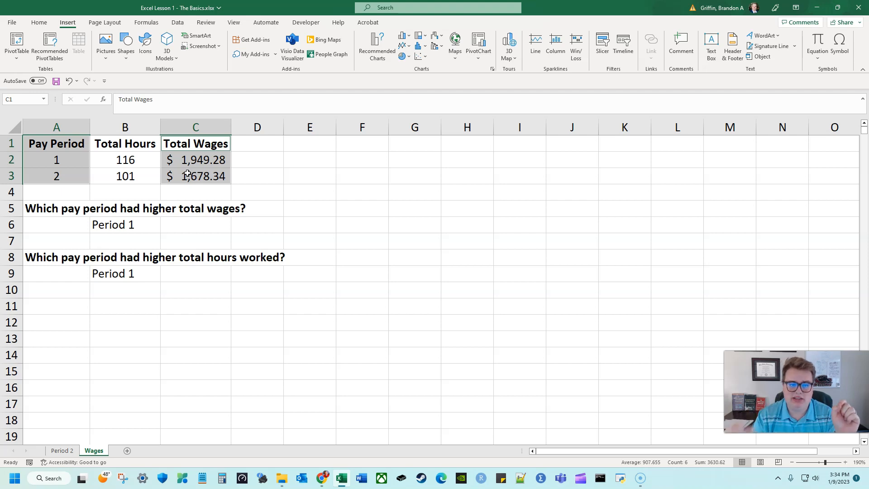
- Preview the recommended column, bar and stacked charts for the selected pay periods and wages without inserting one
left_click(378, 54)
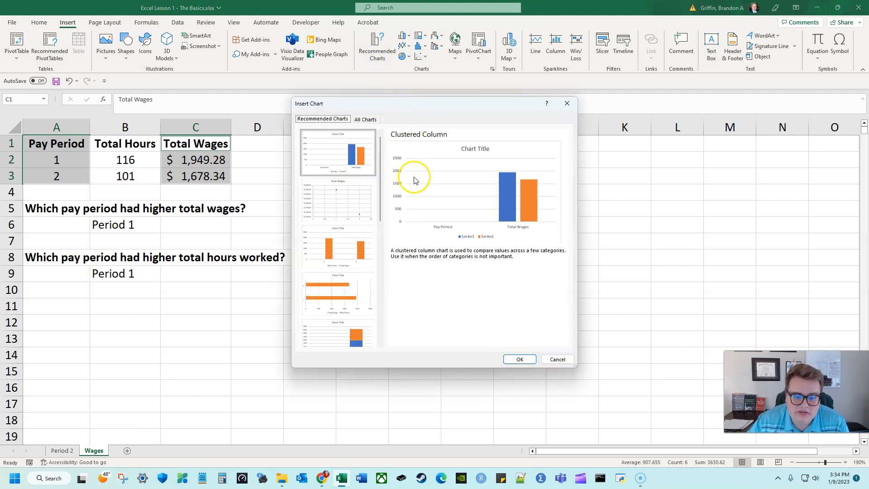
scroll(340, 236, "down", 3)
scroll(340, 236, "up", 3)
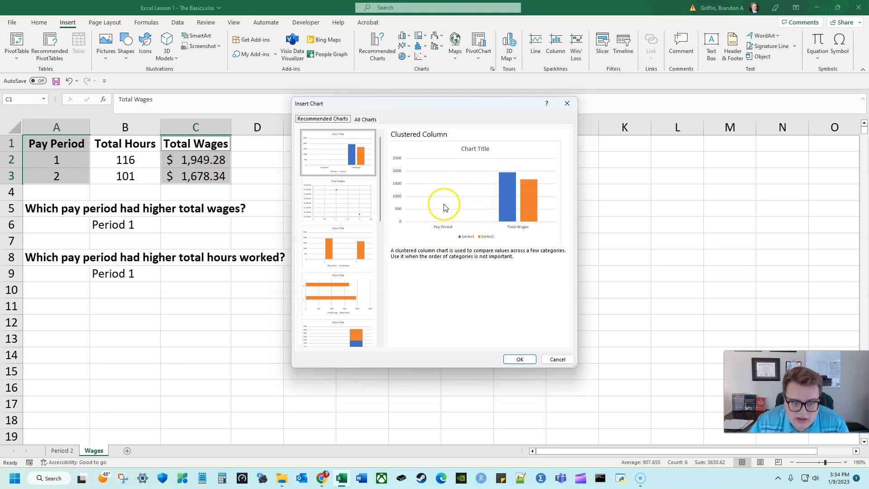
left_click(364, 212)
left_click(364, 237)
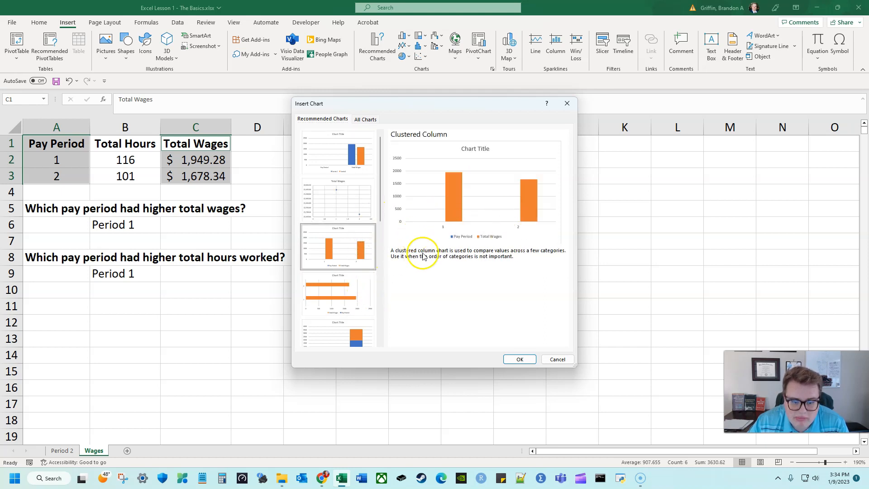
left_click(324, 291)
scroll(324, 292, "down", 3)
left_click(334, 243)
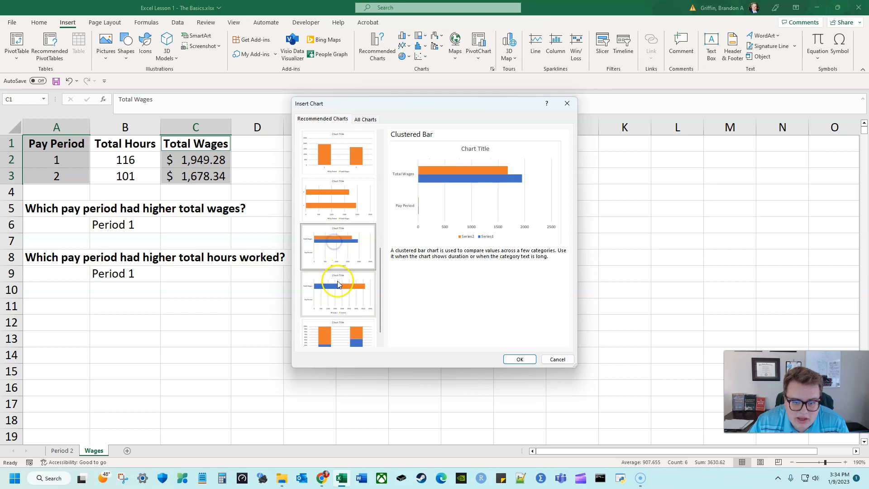
left_click(336, 280)
left_click(348, 311)
scroll(346, 314, "up", 5)
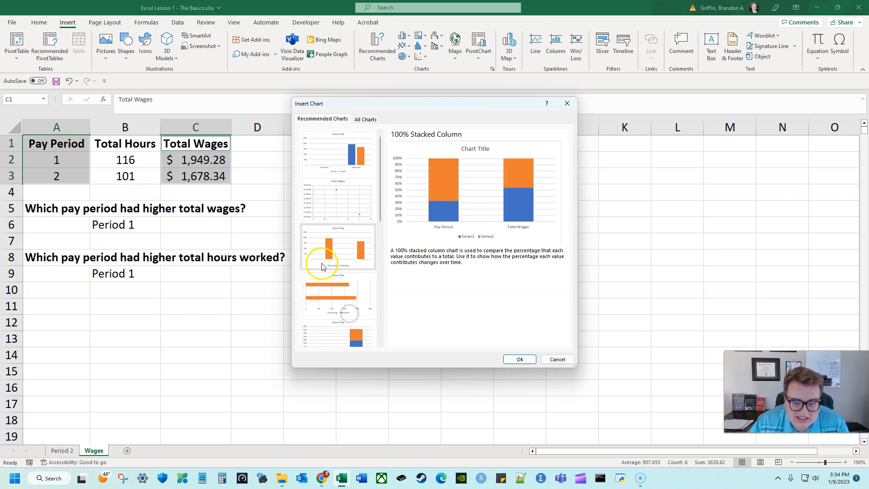
left_click(557, 359)
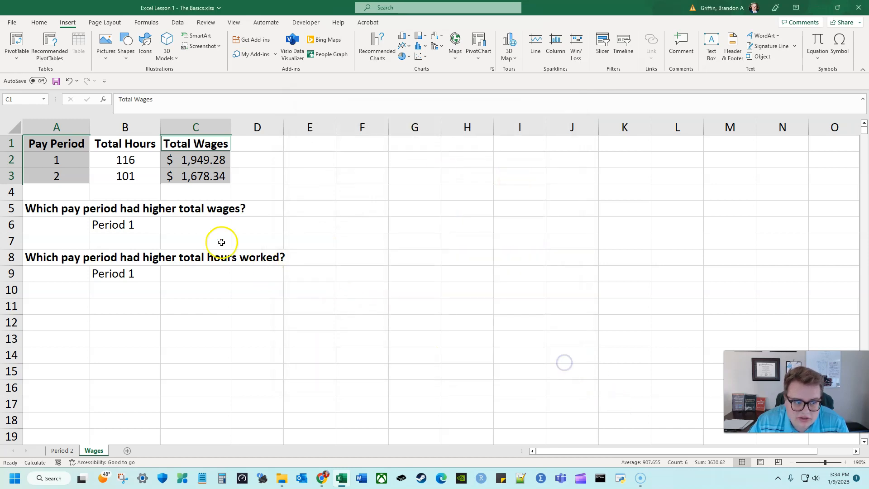
- Insert a recommended clustered column chart of Total Wages from C1:C3 and move it slightly away from the data table
left_click(167, 199)
left_click_drag(198, 140, 182, 174)
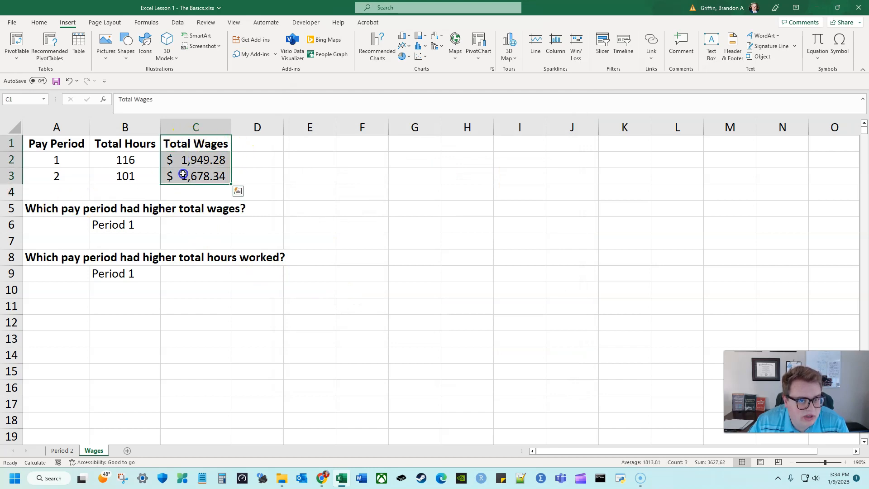
left_click(383, 56)
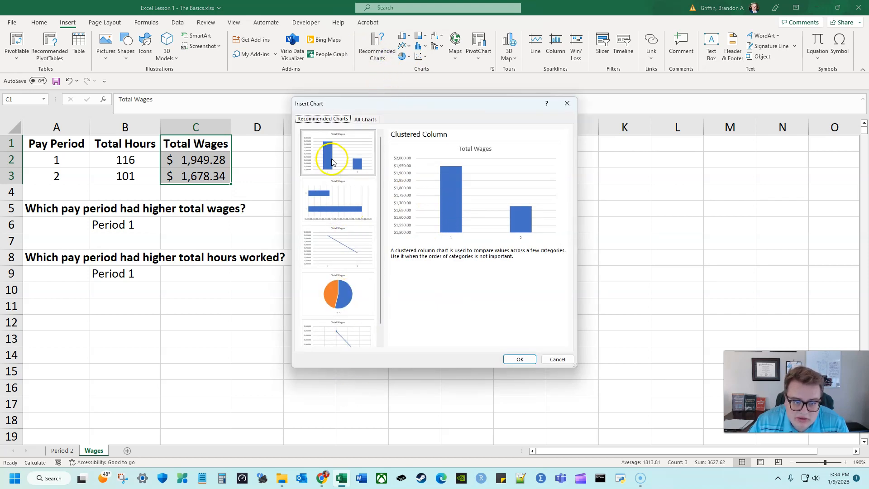
left_click(518, 359)
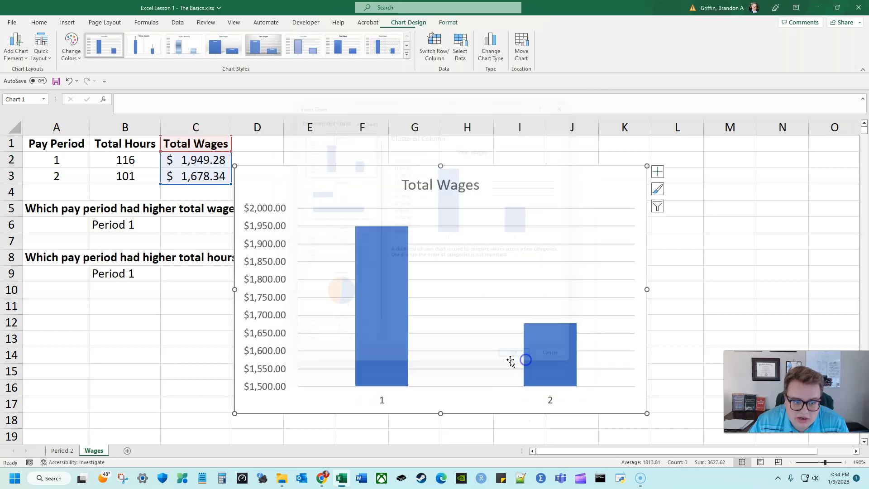
left_click_drag(508, 184, 534, 167)
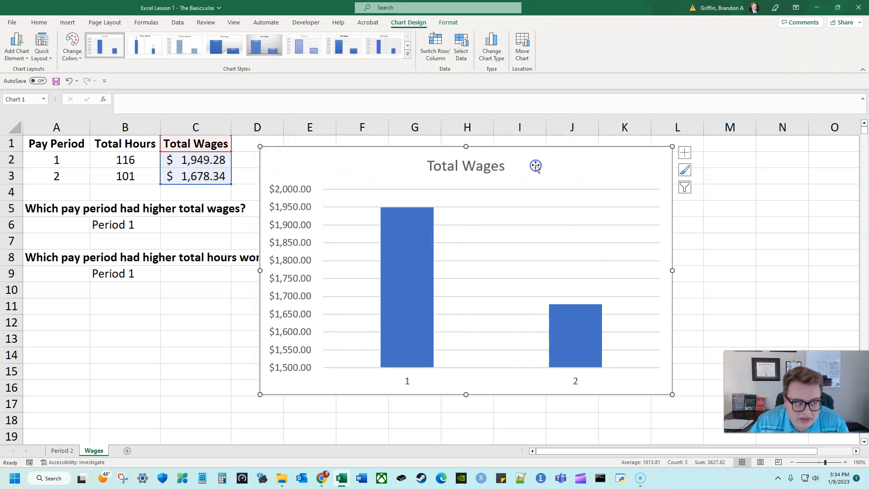
- Inspect the horizontal axis labels and the two wage columns in the Total Wages chart
left_click(406, 381)
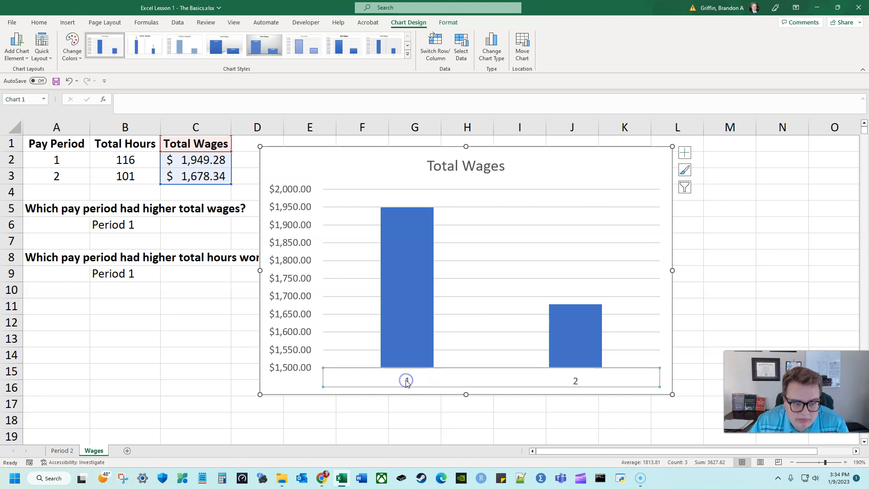
left_click(404, 219)
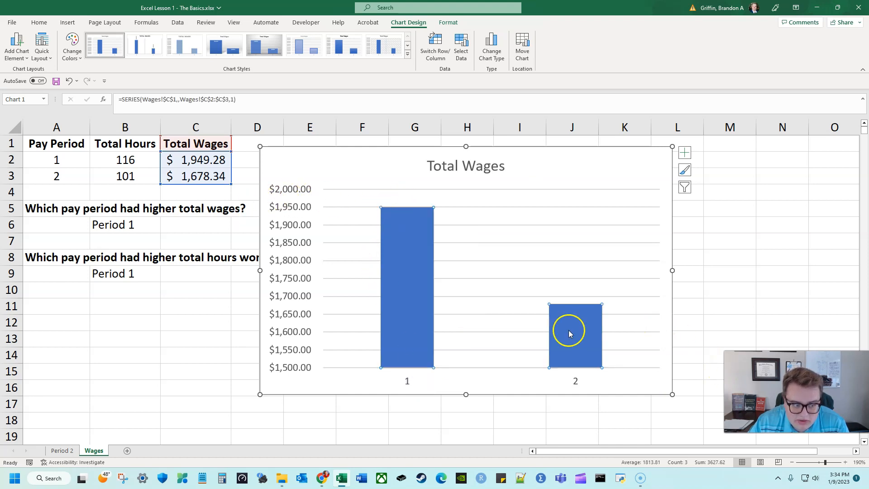
mouse_move(551, 324)
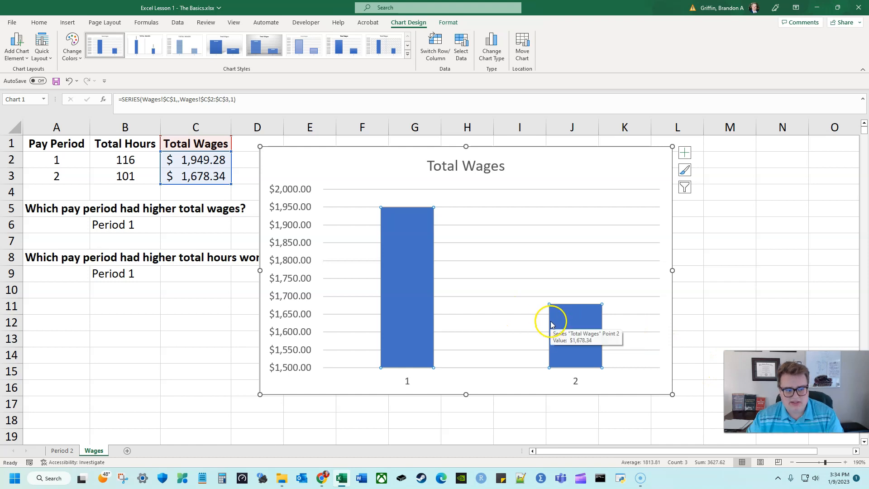
left_click(664, 361)
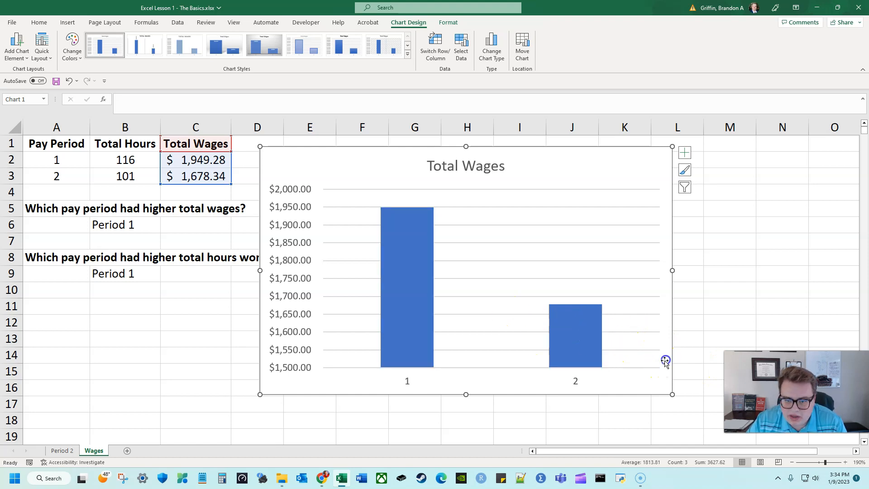
left_click(760, 283)
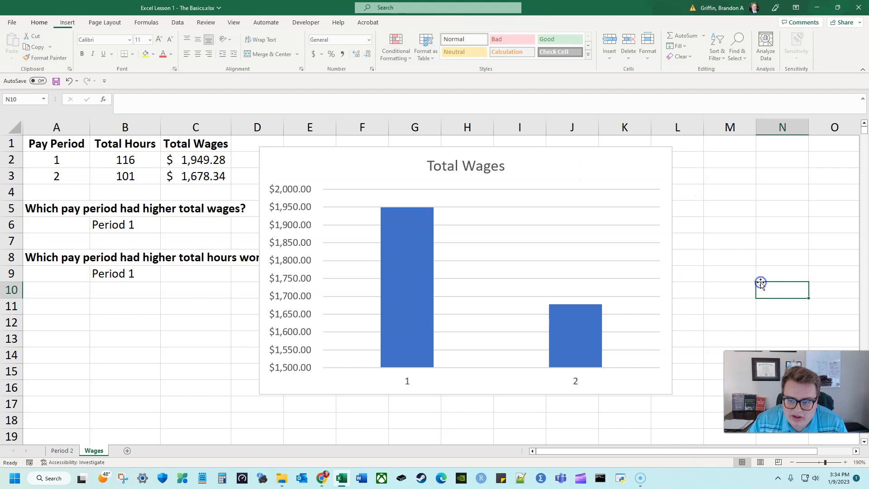
- Add data labels to the Total Wages chart, and try the legend before leaving it off
left_click(559, 170)
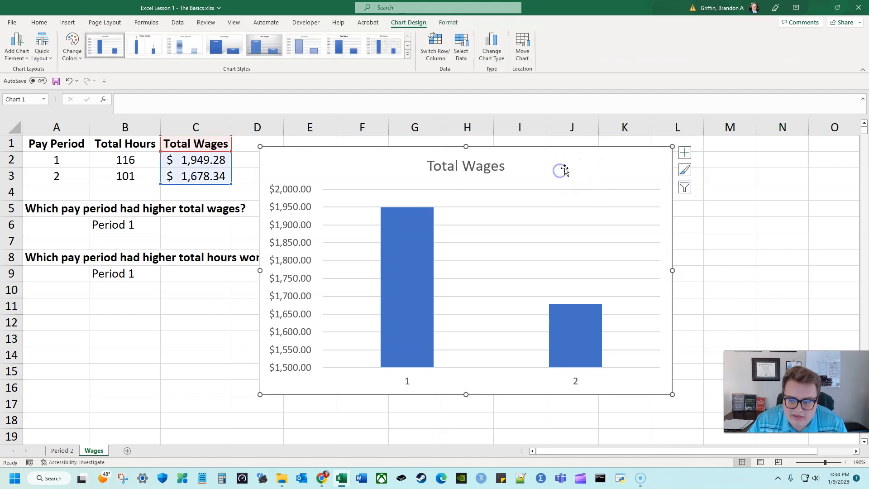
left_click(685, 155)
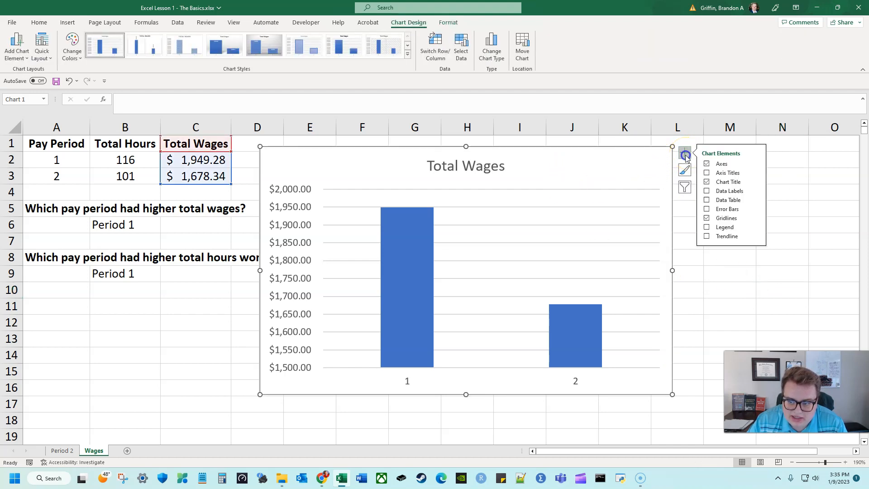
left_click(706, 190)
left_click(707, 228)
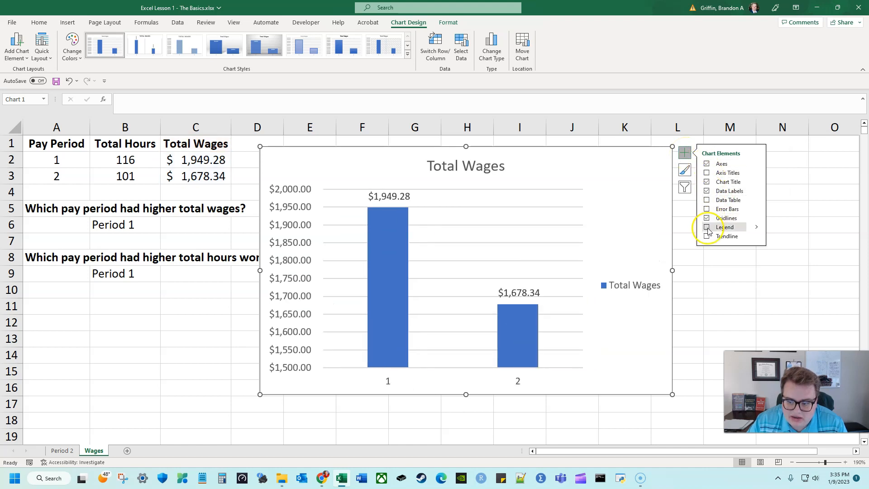
left_click(707, 228)
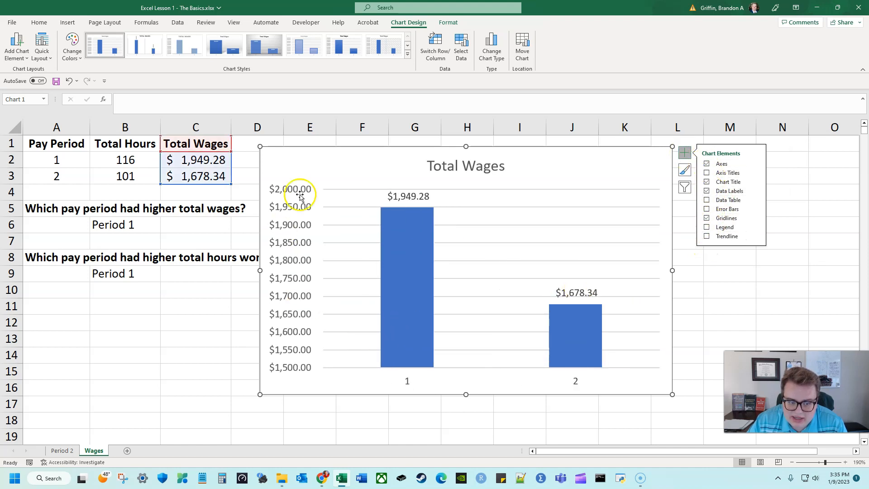
- Move the Total Wages chart to start in column E so the question in row 8 is uncovered, and deselect it at D4
left_click(143, 244)
left_click(408, 169)
left_click_drag(407, 169, 443, 170)
left_click(262, 195)
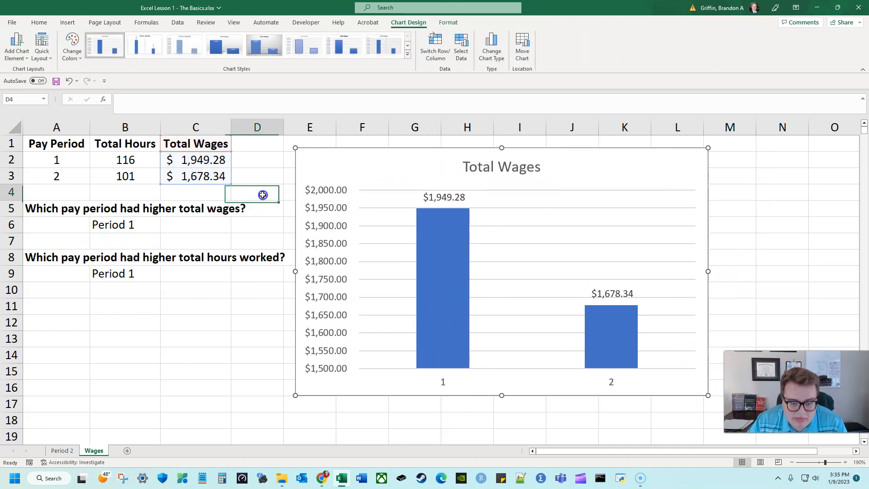
left_click(255, 193)
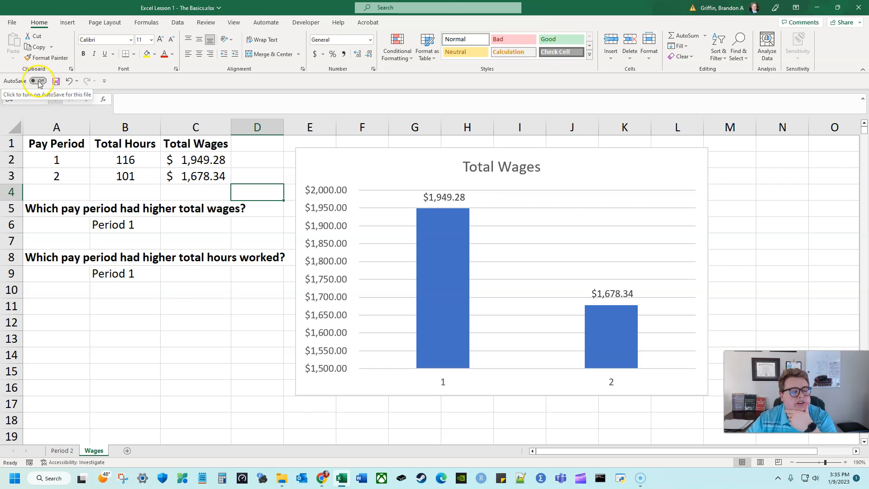
- Save the Excel Lesson 1 - The Basics workbook with the finished Total Wages chart
left_click(56, 82)
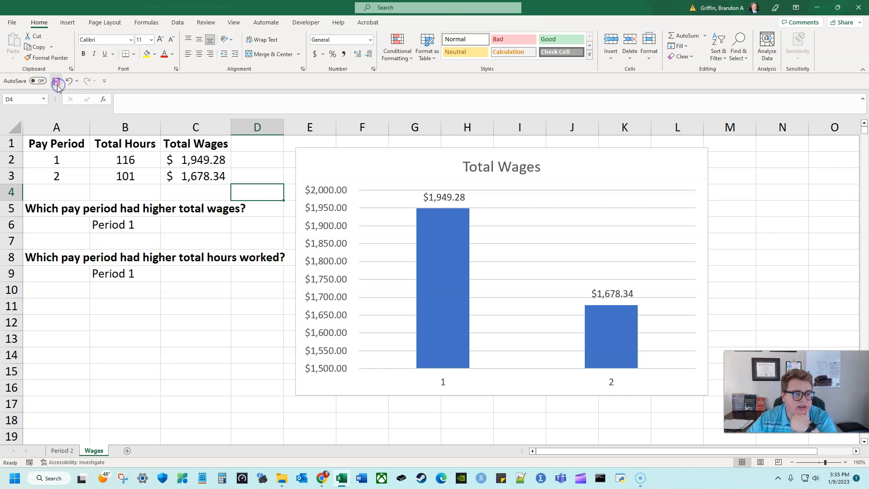
left_click(56, 82)
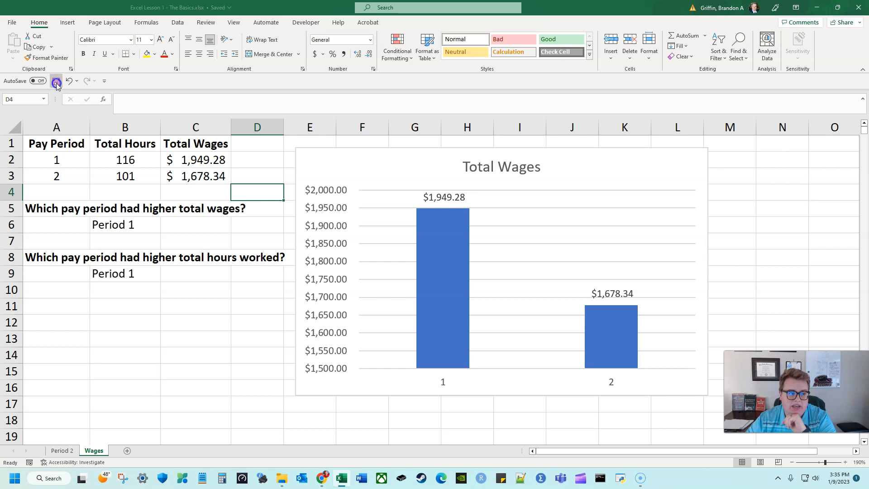
left_click(56, 83)
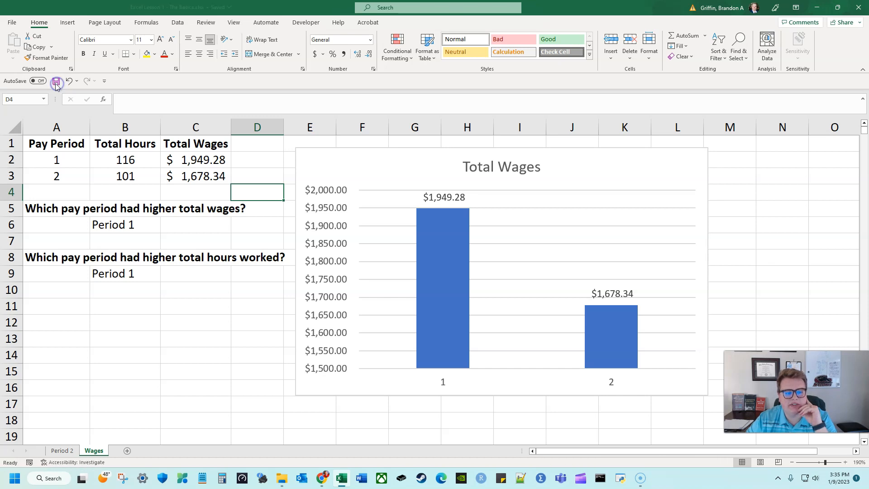
- Check the Period 2 and Wages sheets, and save the workbook again with the Period 2 sheet active
left_click(65, 452)
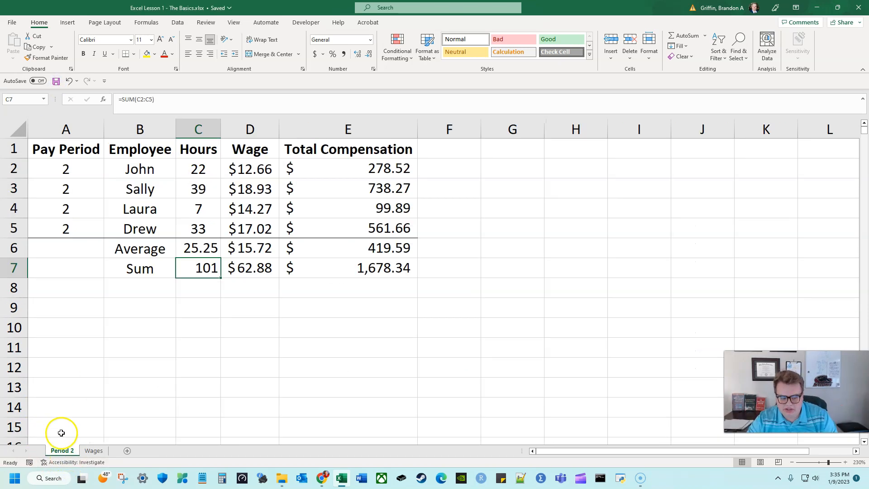
left_click(99, 452)
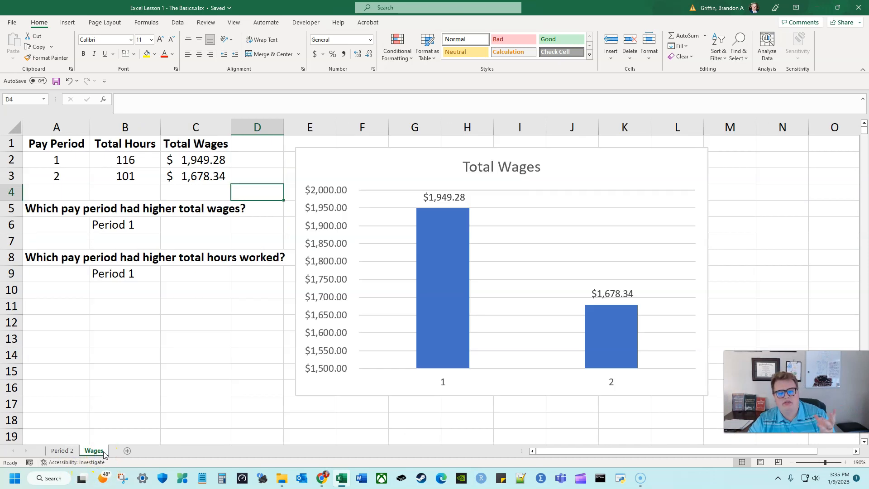
left_click(73, 452)
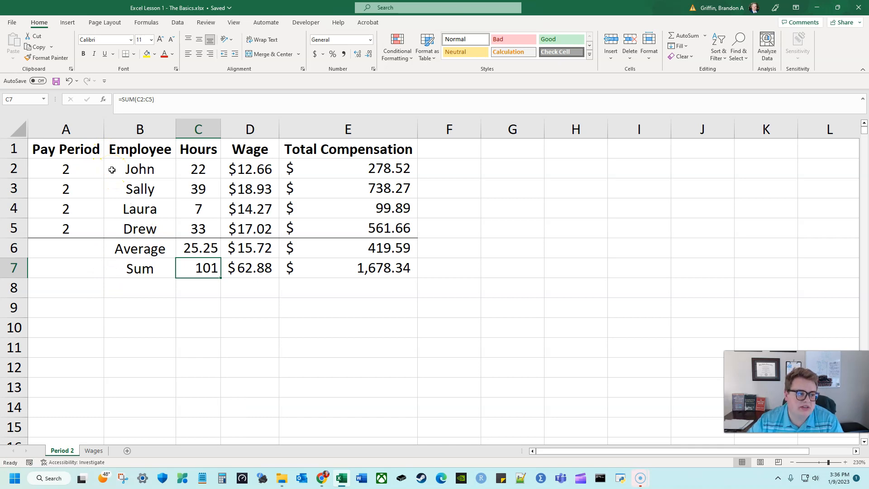
left_click(56, 81)
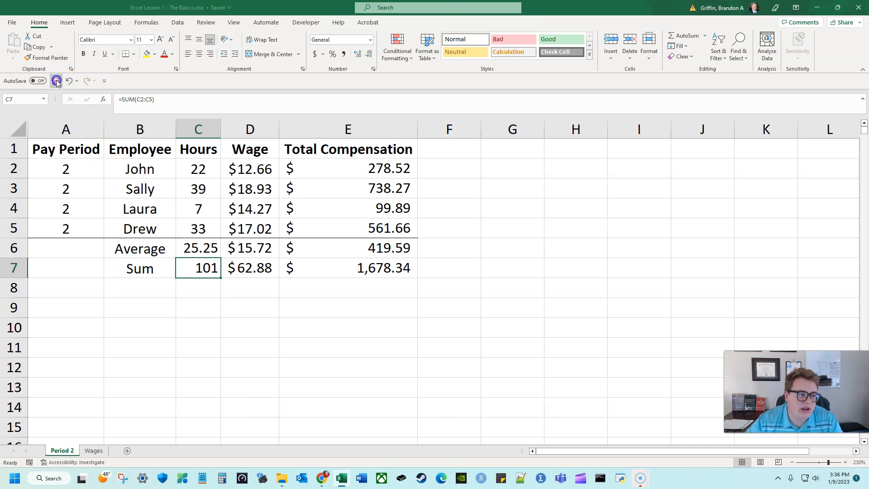